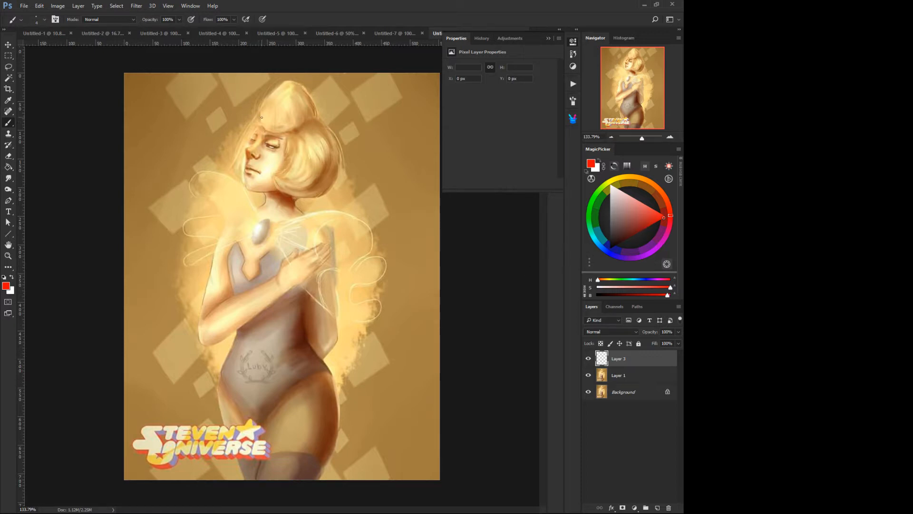
- Sketch a red skull outline over the figure's head, with curved contour lines marking the face's centre and side plane
mouse_move(253, 130)
mouse_down()
mouse_move(245, 188)
mouse_move(275, 191)
mouse_move(287, 167)
mouse_move(270, 190)
mouse_move(296, 173)
mouse_move(298, 156)
mouse_move(292, 168)
mouse_move(300, 178)
mouse_move(291, 184)
mouse_move(324, 158)
mouse_move(297, 111)
mouse_move(315, 118)
mouse_up()
mouse_move(297, 181)
mouse_down()
mouse_move(316, 119)
mouse_move(265, 113)
mouse_move(258, 140)
mouse_up()
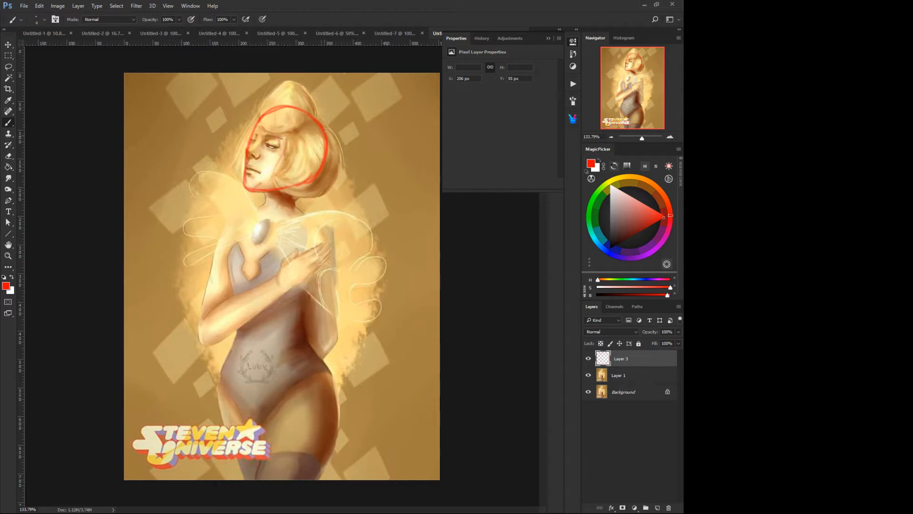
drag(308, 127, 253, 191)
mouse_move(265, 136)
mouse_down()
mouse_move(245, 189)
mouse_move(267, 129)
mouse_move(309, 114)
mouse_move(273, 122)
mouse_up()
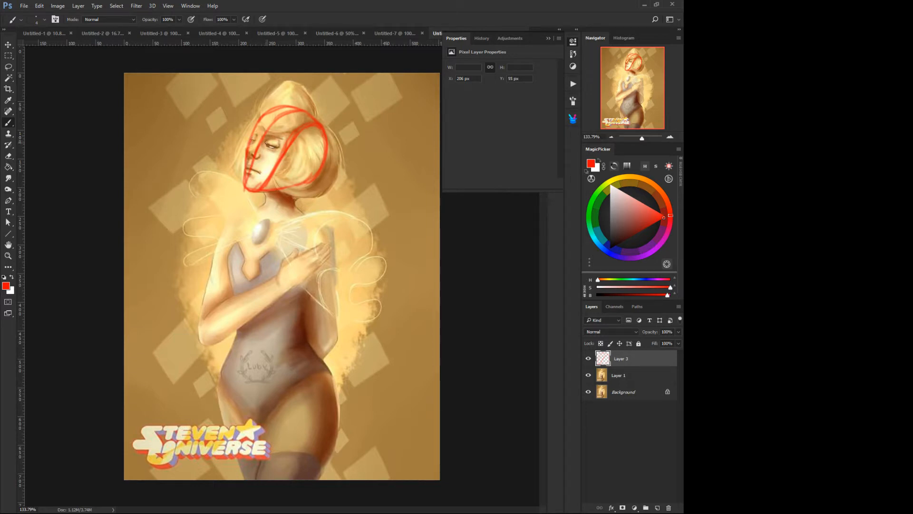
- Erase the side-plane line of the face and redraw it in red from the forehead down to the chin
right_click(281, 160)
click(306, 139)
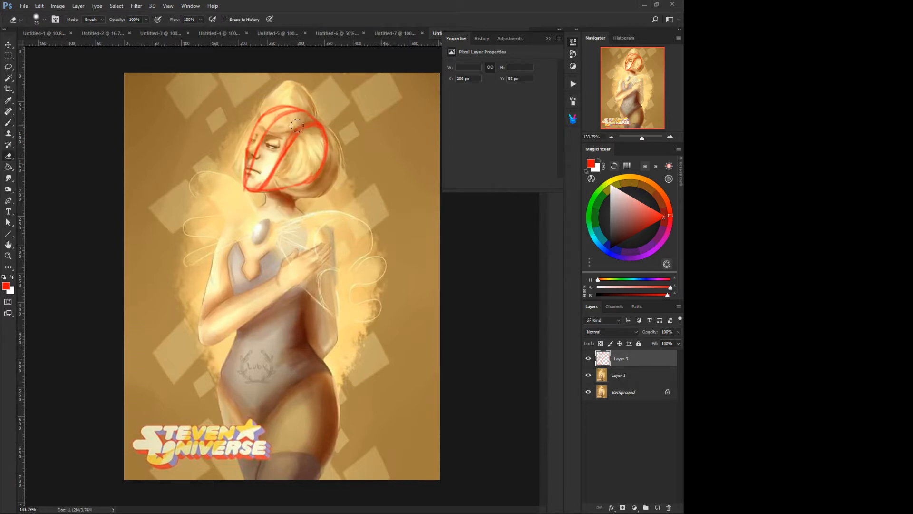
mouse_move(314, 126)
mouse_down()
mouse_move(298, 130)
mouse_move(262, 182)
mouse_up()
right_click(259, 177)
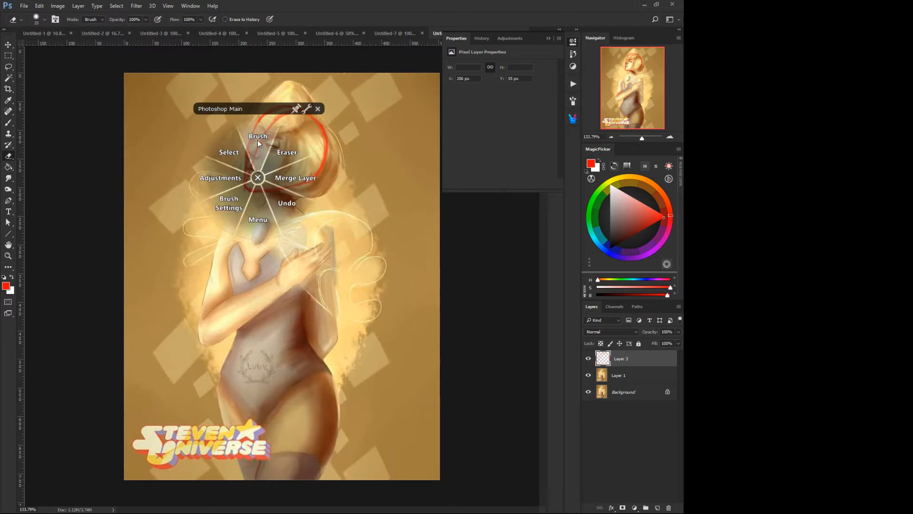
click(258, 140)
mouse_move(296, 126)
mouse_down()
mouse_move(256, 188)
mouse_move(289, 134)
mouse_move(312, 119)
mouse_up()
drag(294, 133, 260, 188)
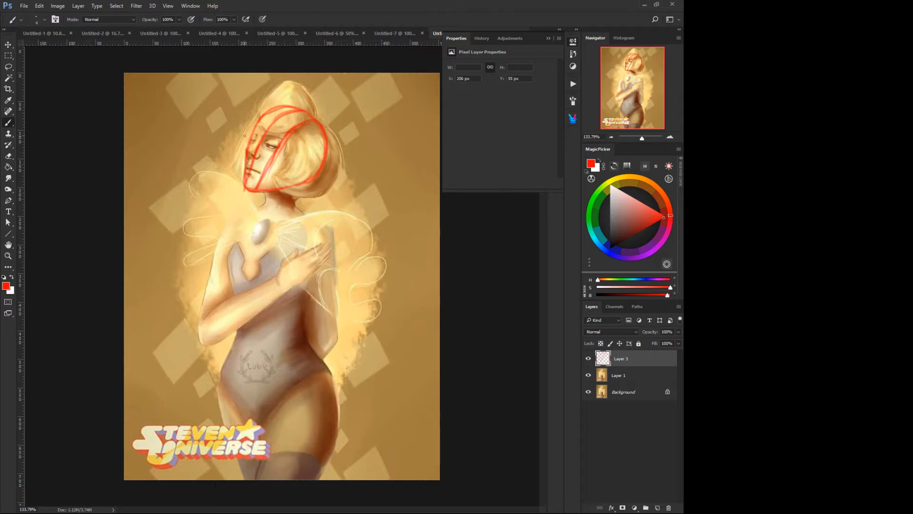
mouse_move(244, 136)
mouse_down()
mouse_move(288, 153)
mouse_move(261, 156)
mouse_up()
drag(259, 159, 267, 175)
key(ctrl+alt+z)
key(ctrl+alt+z)
key(ctrl+alt+z)
key(ctrl+alt+z)
- Sketch red guide lines for the eyes, nose and mouth across the face, plus the jaw line and ear
drag(249, 138, 294, 159)
mouse_move(252, 136)
mouse_down()
mouse_move(275, 147)
mouse_move(266, 175)
mouse_up()
mouse_move(311, 141)
mouse_down()
mouse_move(315, 126)
mouse_move(285, 189)
mouse_up()
mouse_move(305, 158)
mouse_down()
mouse_move(315, 173)
mouse_move(293, 175)
mouse_up()
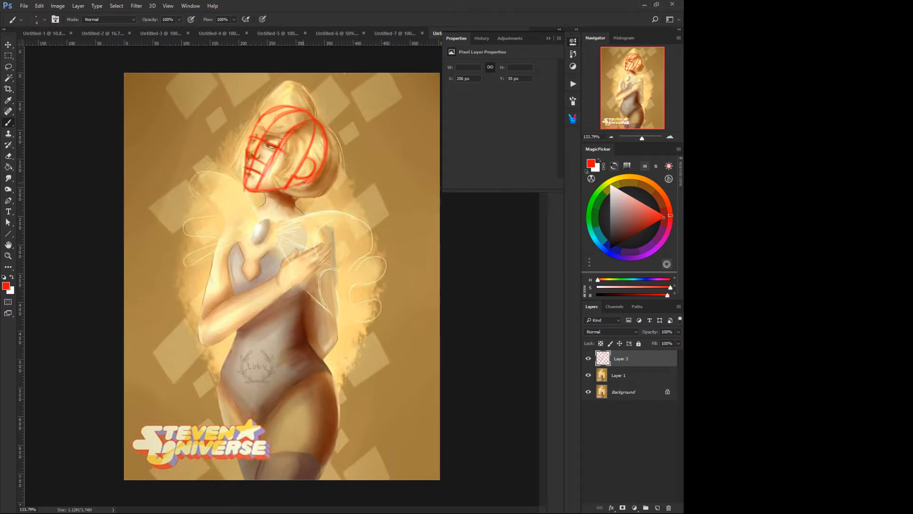
- Sketch the neck below the jaw, erasing the stray lower strokes and redrawing its front edge more firmly
mouse_move(303, 182)
mouse_down()
mouse_move(301, 206)
mouse_move(261, 199)
mouse_up()
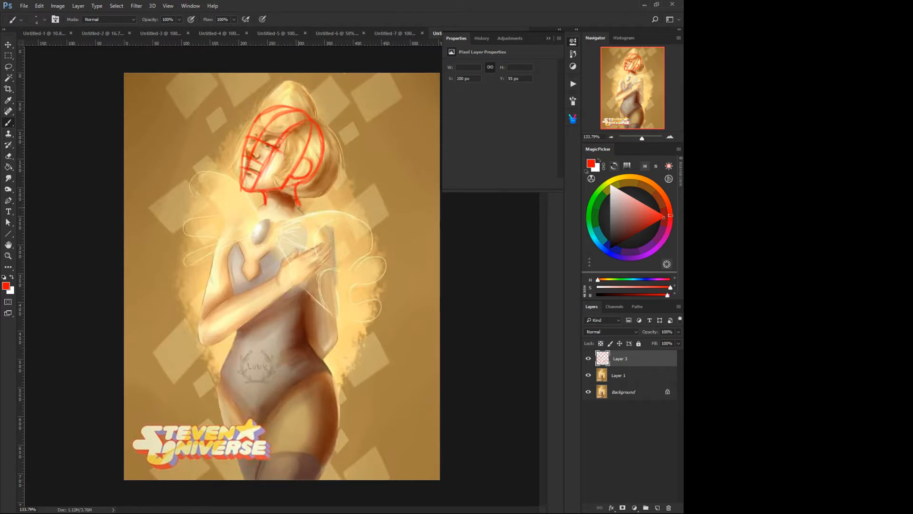
mouse_move(296, 207)
mouse_down()
mouse_move(269, 218)
mouse_move(262, 192)
mouse_move(266, 211)
mouse_up()
right_click(295, 200)
click(325, 173)
mouse_move(302, 205)
mouse_down()
mouse_move(279, 231)
mouse_move(268, 219)
mouse_up()
right_click(286, 203)
click(289, 167)
drag(261, 192, 265, 209)
- Draw a large red ribcage oval below the neck and add a curved centre line down the chest
mouse_move(313, 210)
mouse_down()
mouse_move(305, 273)
mouse_move(295, 290)
mouse_up()
mouse_move(263, 208)
mouse_down()
mouse_move(233, 268)
mouse_move(244, 303)
mouse_move(269, 310)
mouse_up()
mouse_move(314, 263)
mouse_down()
mouse_move(246, 296)
mouse_move(237, 250)
mouse_move(248, 313)
mouse_up()
mouse_move(233, 253)
mouse_down()
mouse_move(313, 271)
mouse_move(259, 316)
mouse_up()
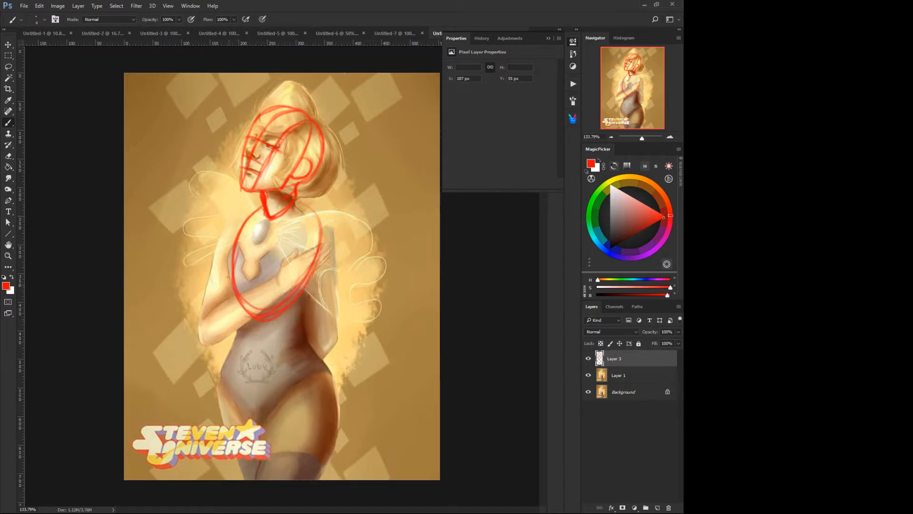
mouse_move(269, 220)
mouse_down()
mouse_move(248, 294)
mouse_move(256, 236)
mouse_move(244, 281)
mouse_move(267, 221)
mouse_move(254, 316)
mouse_up()
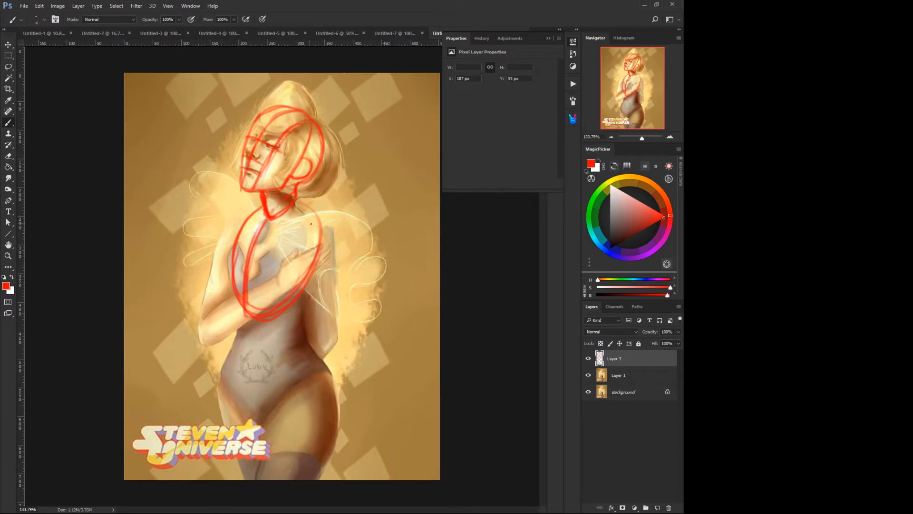
- Sketch the shoulder shapes, the chest contours and the outer edge of the raised arm's upper half
mouse_move(320, 226)
mouse_down()
mouse_move(308, 258)
mouse_move(323, 244)
mouse_move(313, 229)
mouse_up()
mouse_move(251, 217)
mouse_down()
mouse_move(239, 241)
mouse_move(254, 223)
mouse_move(242, 216)
mouse_move(254, 214)
mouse_move(232, 222)
mouse_move(232, 251)
mouse_move(237, 241)
mouse_move(223, 261)
mouse_move(230, 275)
mouse_move(279, 282)
mouse_move(308, 250)
mouse_move(271, 270)
mouse_move(288, 268)
mouse_move(285, 276)
mouse_move(261, 285)
mouse_move(248, 269)
mouse_up()
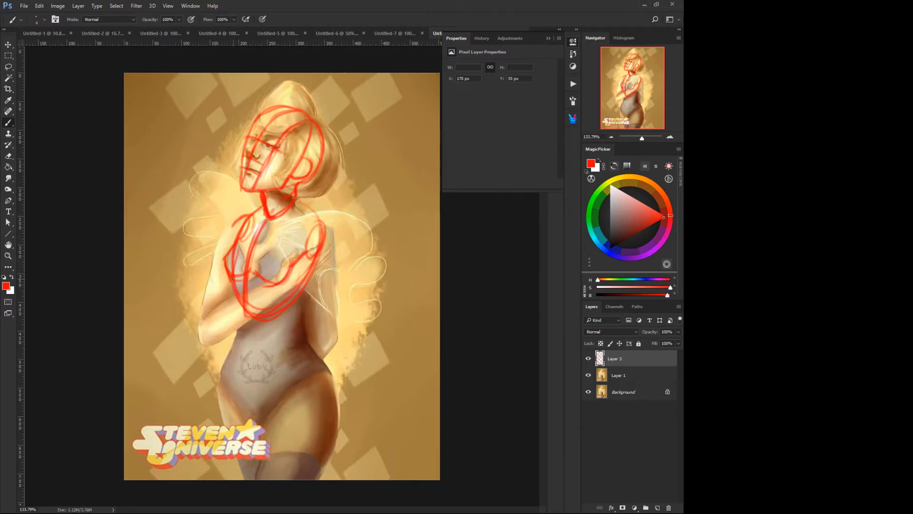
drag(242, 221, 206, 303)
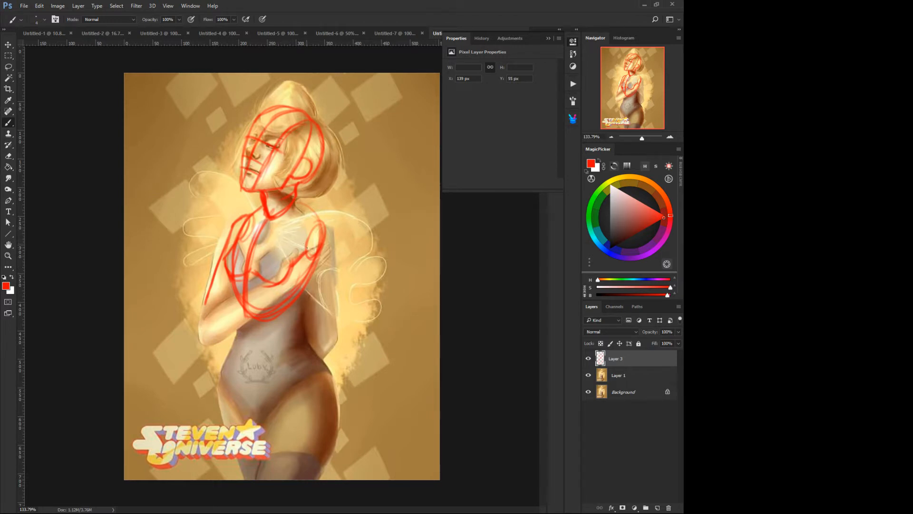
mouse_move(307, 246)
mouse_down()
mouse_move(237, 232)
mouse_move(296, 240)
mouse_move(265, 229)
mouse_move(234, 231)
mouse_move(287, 238)
mouse_move(265, 246)
mouse_move(261, 266)
mouse_move(287, 255)
mouse_move(284, 241)
mouse_move(256, 254)
mouse_move(259, 262)
mouse_move(269, 234)
mouse_move(302, 226)
mouse_move(289, 258)
mouse_up()
mouse_move(288, 258)
mouse_down()
mouse_move(306, 232)
mouse_move(286, 227)
mouse_up()
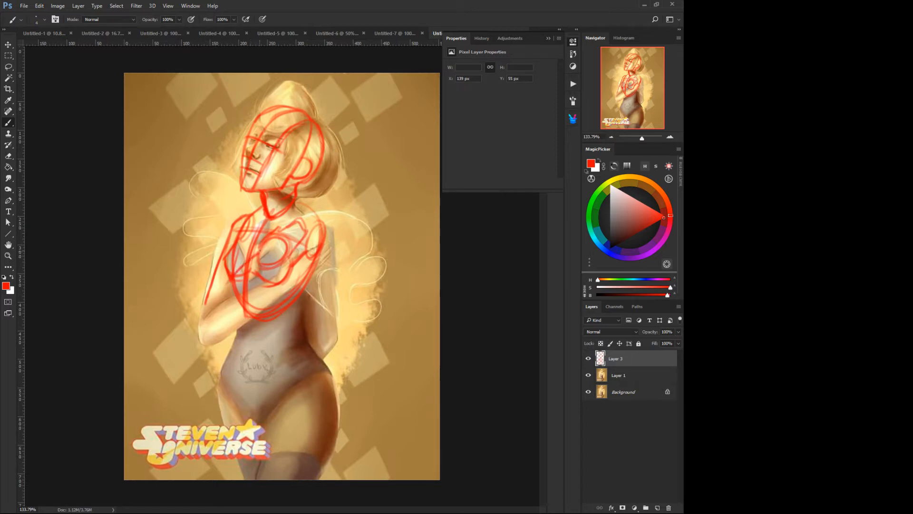
- Sketch the raised arm's inner edge and forearm, and round off its elbow in red
mouse_move(249, 256)
mouse_down()
mouse_move(212, 316)
mouse_move(214, 331)
mouse_move(231, 338)
mouse_up()
mouse_move(243, 307)
mouse_down()
mouse_move(262, 259)
mouse_move(253, 284)
mouse_up()
drag(232, 332, 219, 335)
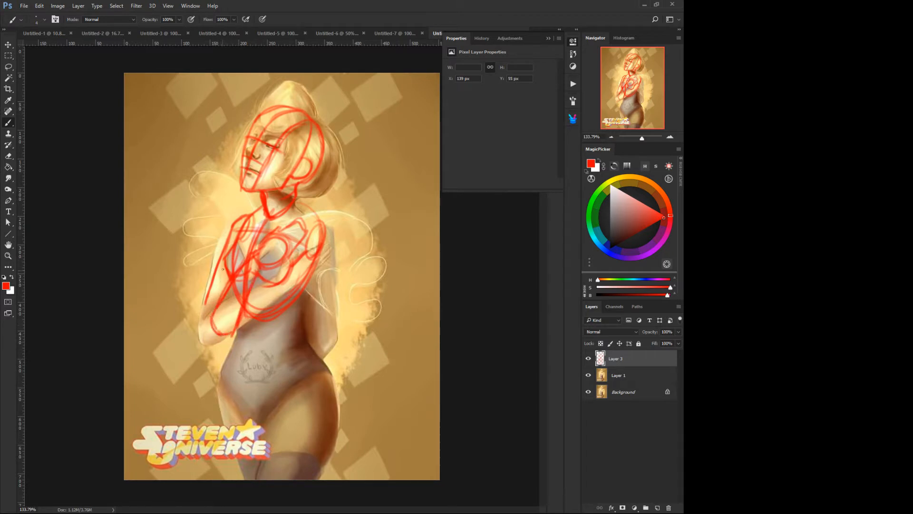
drag(227, 244, 212, 313)
drag(216, 327, 221, 332)
- Outline the lowered arm on the far side of the torso from shoulder to elbow
mouse_move(319, 225)
mouse_down()
mouse_move(332, 240)
mouse_move(336, 317)
mouse_up()
drag(332, 274, 337, 338)
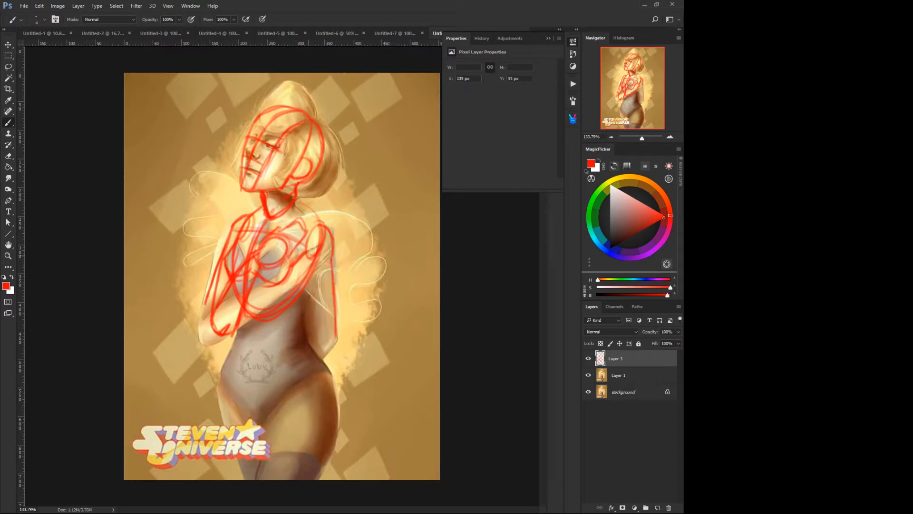
mouse_move(307, 258)
mouse_down()
mouse_move(315, 319)
mouse_move(308, 276)
mouse_move(312, 298)
mouse_up()
drag(334, 331, 325, 357)
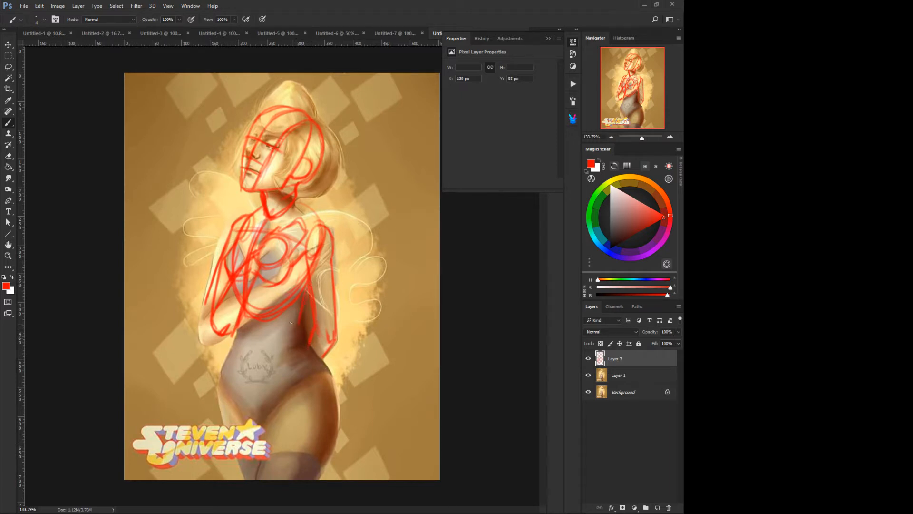
- Reinforce the torso edge beside the raised elbow and sketch a small red explanatory diagram on the empty background beside the figure
drag(237, 298, 236, 320)
drag(238, 282, 232, 324)
mouse_move(164, 233)
mouse_down()
mouse_move(149, 293)
mouse_move(172, 312)
mouse_move(175, 285)
mouse_move(182, 294)
mouse_move(171, 313)
mouse_up()
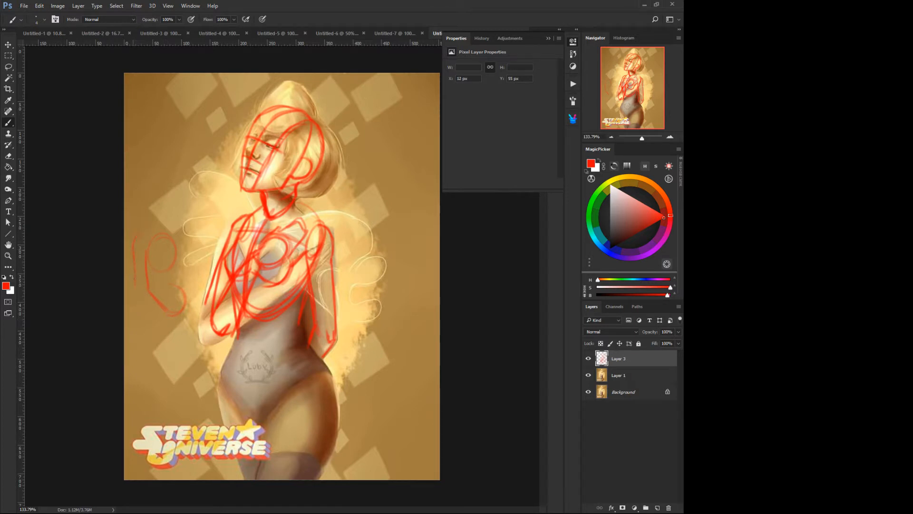
mouse_move(134, 249)
mouse_down()
mouse_move(138, 313)
mouse_move(148, 294)
mouse_move(164, 313)
mouse_up()
- Sketch the waist curves, the hip sides and the V-shaped pelvis outline of the bodysuit
drag(310, 340, 330, 380)
mouse_move(289, 329)
mouse_down()
mouse_move(228, 340)
mouse_move(227, 366)
mouse_up()
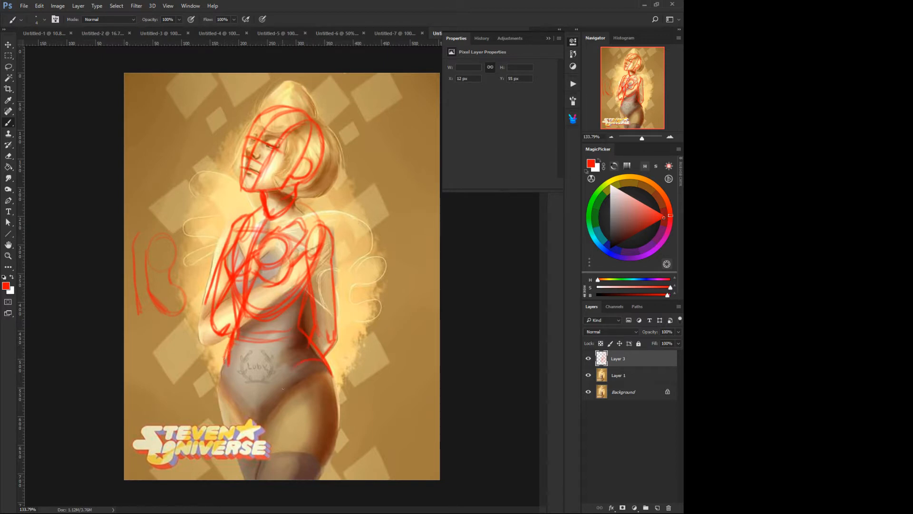
drag(296, 371, 284, 386)
drag(228, 374, 264, 410)
drag(247, 335, 273, 332)
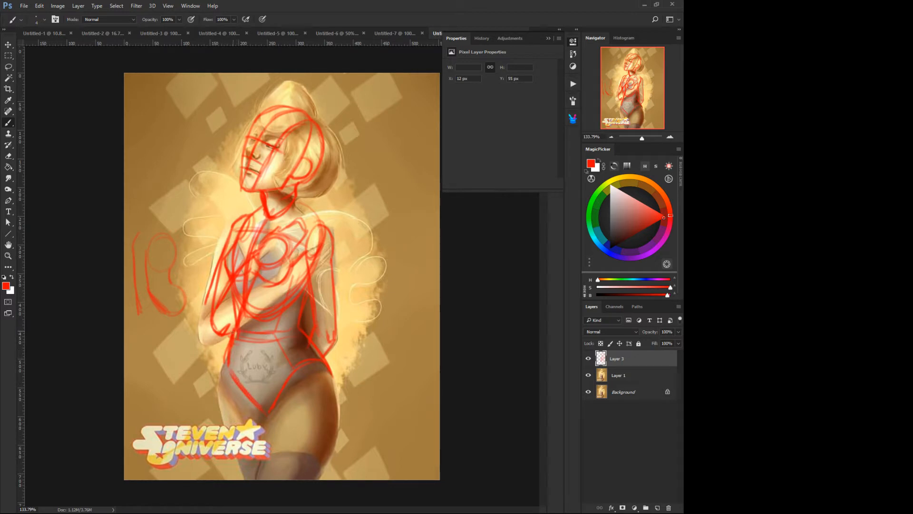
- Outline both thighs in red from the hips down to the bottom edge of the painting
drag(274, 412, 249, 478)
drag(279, 403, 246, 478)
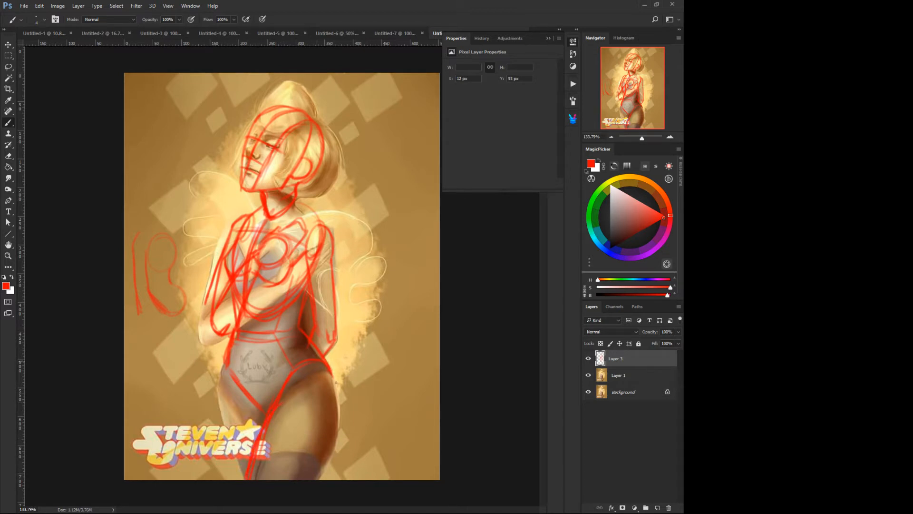
mouse_move(329, 369)
mouse_down()
mouse_move(337, 424)
mouse_move(321, 354)
mouse_move(346, 405)
mouse_move(344, 426)
mouse_up()
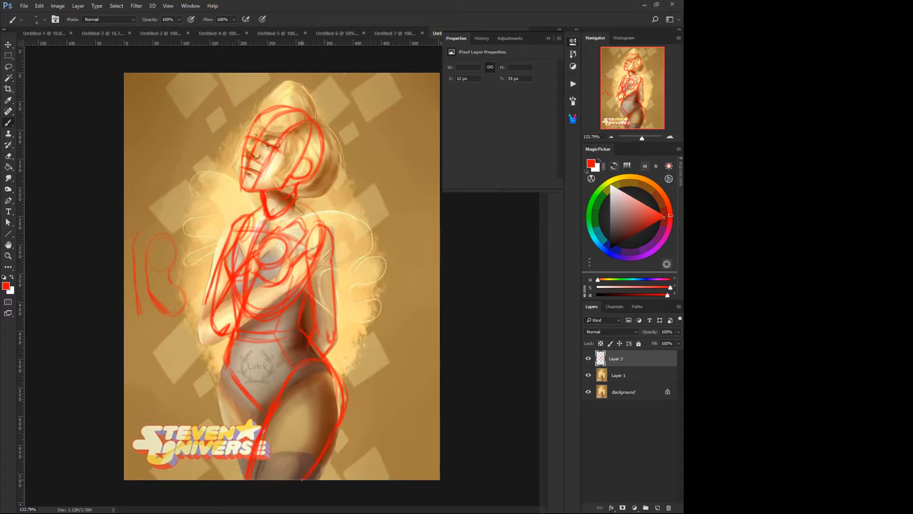
drag(223, 367, 228, 383)
drag(224, 375, 245, 475)
drag(233, 437, 240, 456)
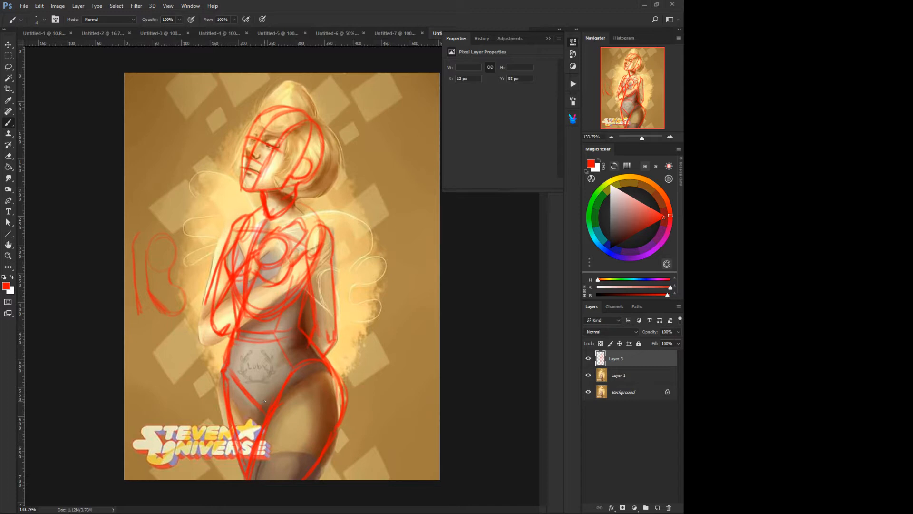
- Toggle the red sketch layer off and on to compare, and lower its opacity to 23%
click(588, 361)
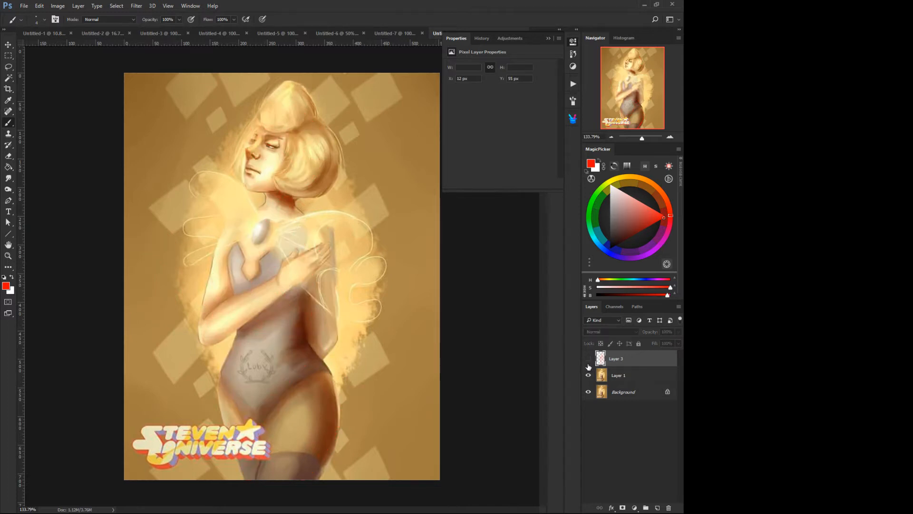
click(588, 360)
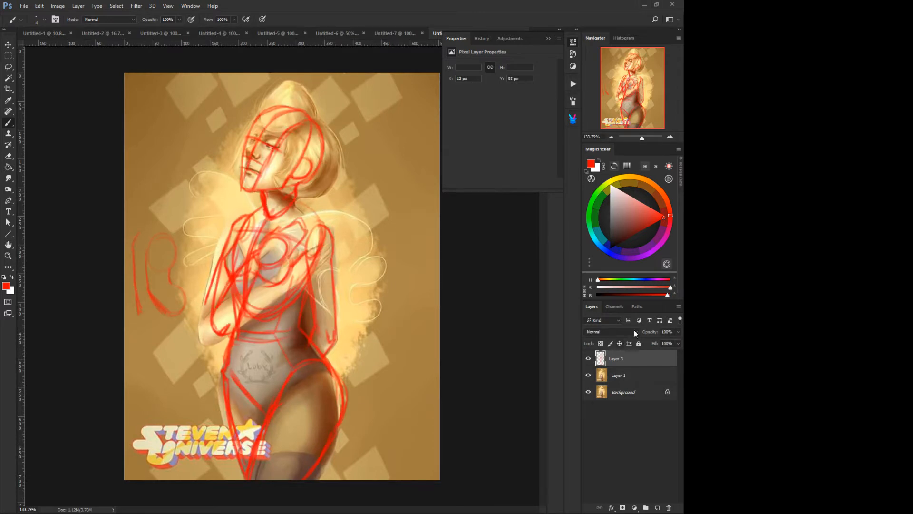
mouse_move(653, 331)
mouse_down()
mouse_move(636, 332)
mouse_move(651, 332)
mouse_up()
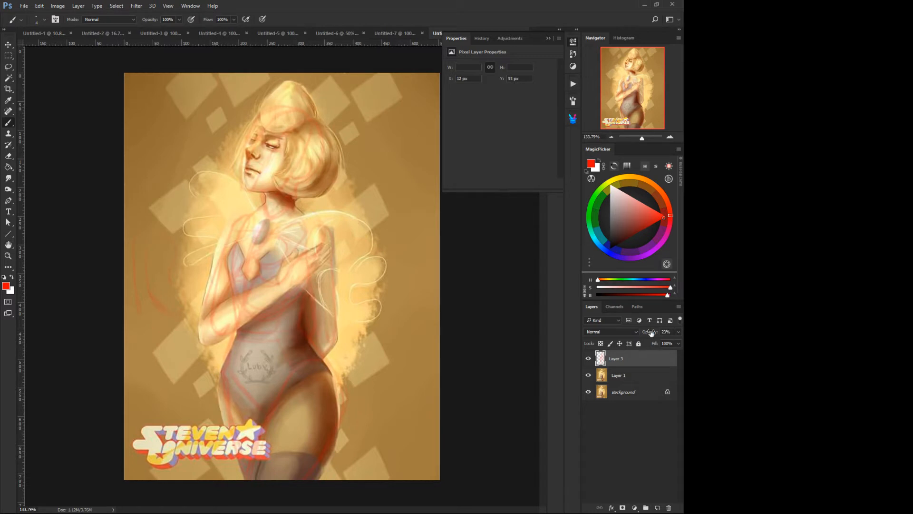
- Lasso the crossed forearm and hand on Layer 1 and copy the selection to a new layer
click(603, 374)
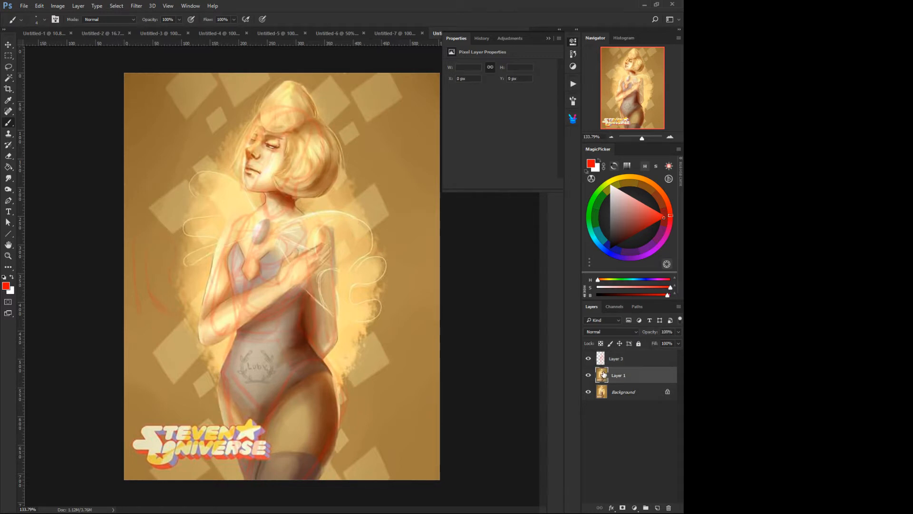
click(9, 68)
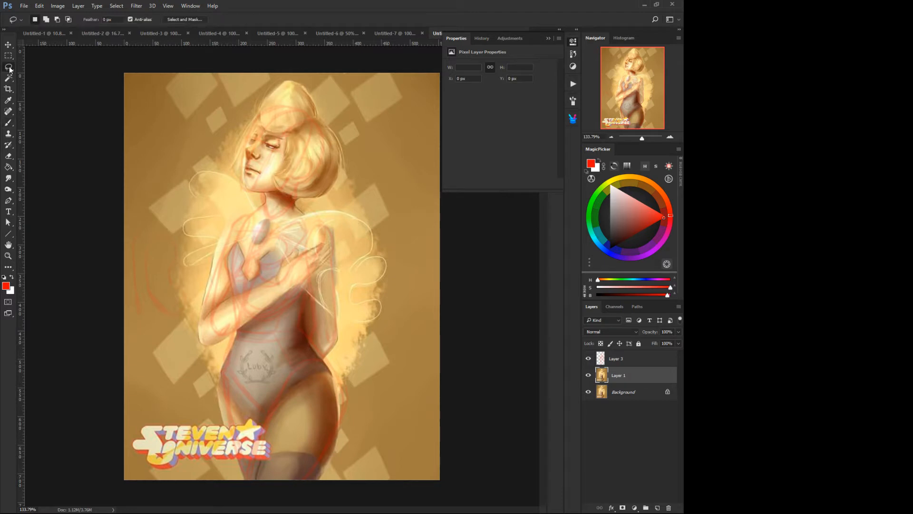
mouse_move(276, 274)
mouse_down()
mouse_move(282, 257)
mouse_move(300, 251)
mouse_move(331, 243)
mouse_move(336, 254)
mouse_move(210, 351)
mouse_move(199, 336)
mouse_move(220, 303)
mouse_move(268, 282)
mouse_up()
right_click(268, 282)
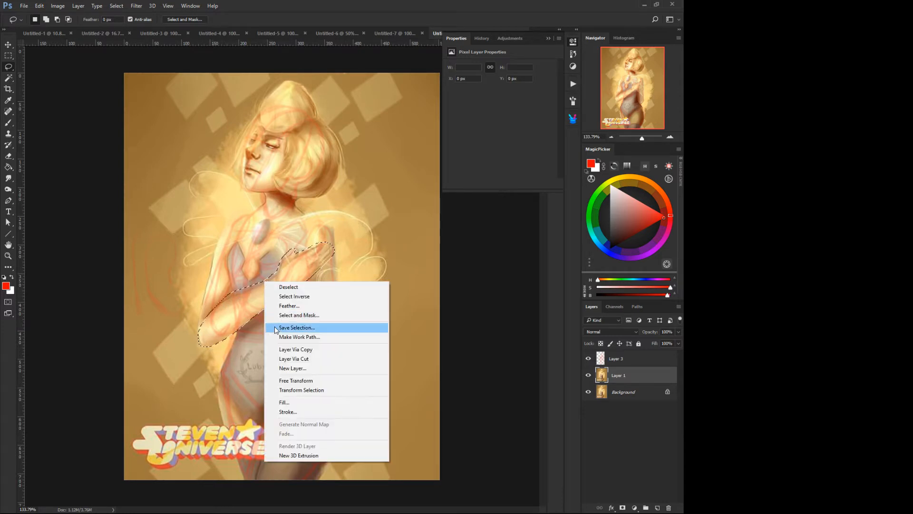
click(282, 355)
- Move the copied forearm up the chest, and rotate its elbow portion about 20° counterclockwise to fit the sketch
middle_click(249, 304)
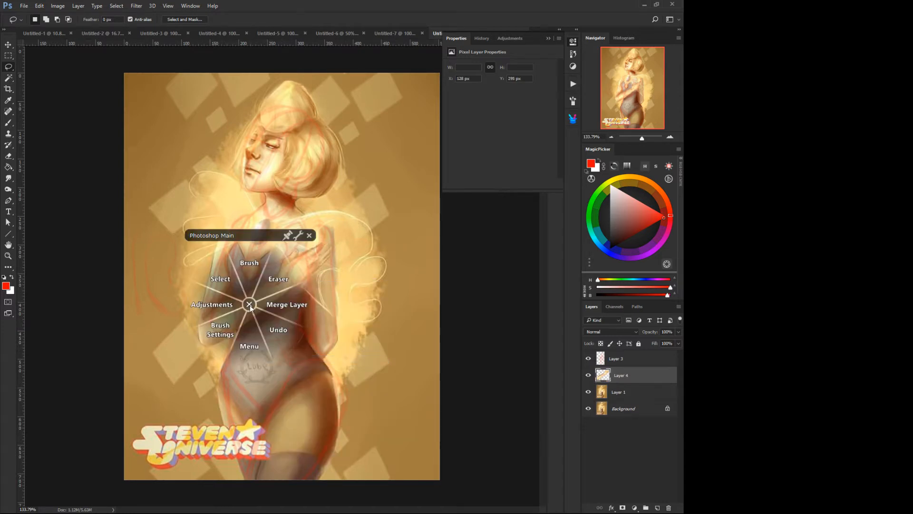
mouse_move(254, 301)
ctrl+mouse_down()
mouse_move(238, 291)
mouse_move(269, 289)
mouse_move(170, 309)
mouse_move(211, 264)
ctrl+mouse_up()
right_click(197, 305)
click(170, 278)
click(170, 232)
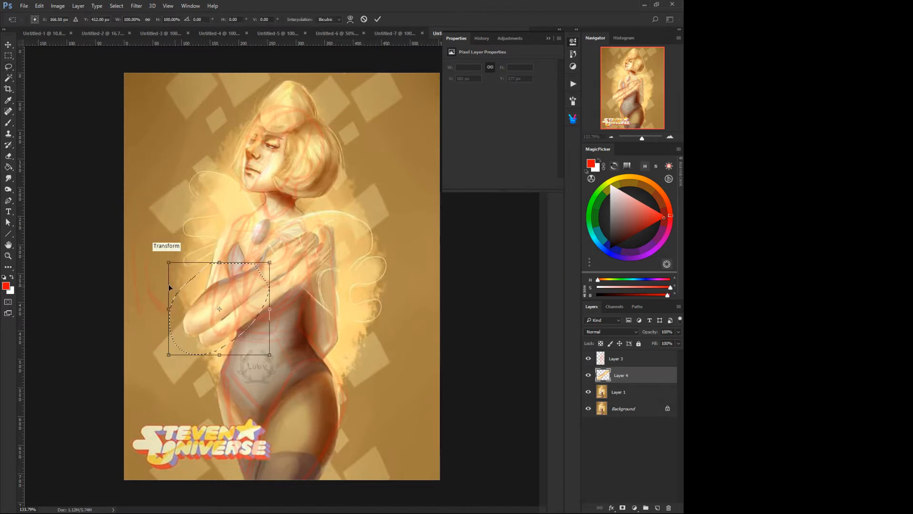
drag(162, 288, 229, 305)
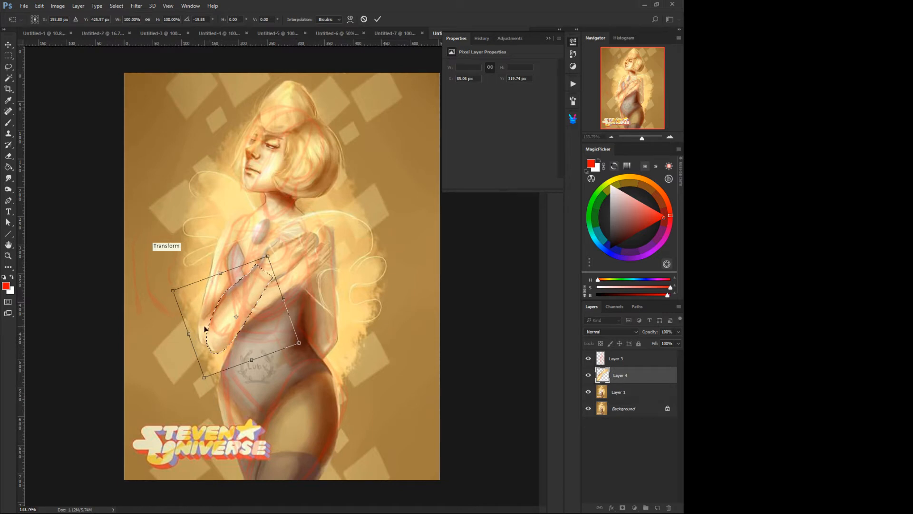
key(Return)
- Apply the forearm transform, deselect, and brush glow colour sampled beside the arm along the front upper arm's outer edge
right_click(199, 313)
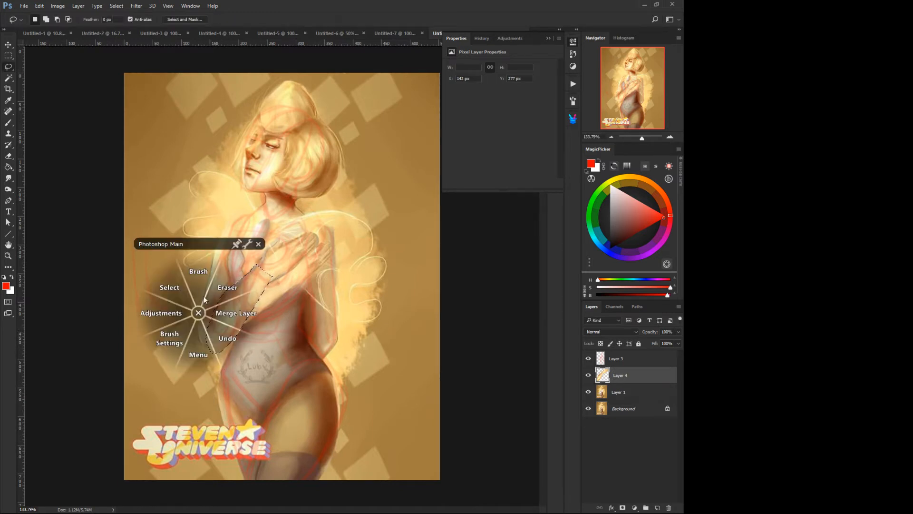
click(209, 282)
right_click(199, 282)
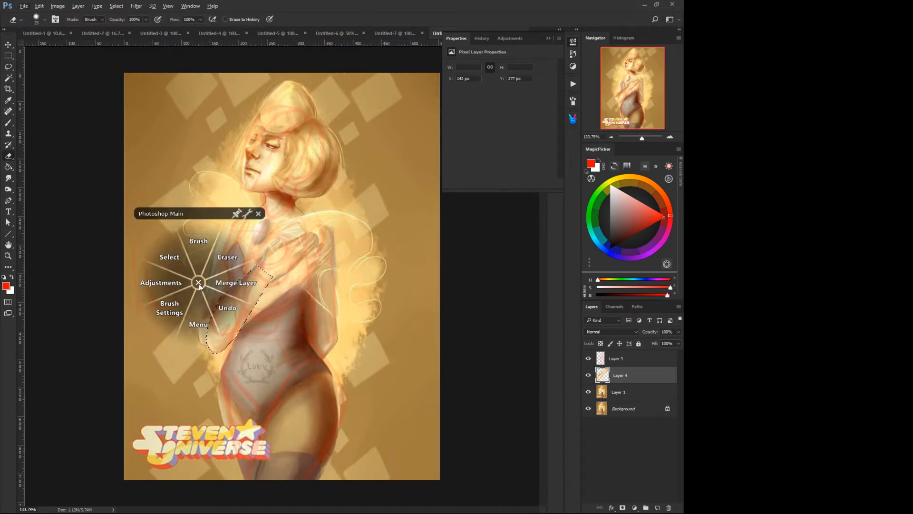
alt+click(203, 275)
right_click(207, 297)
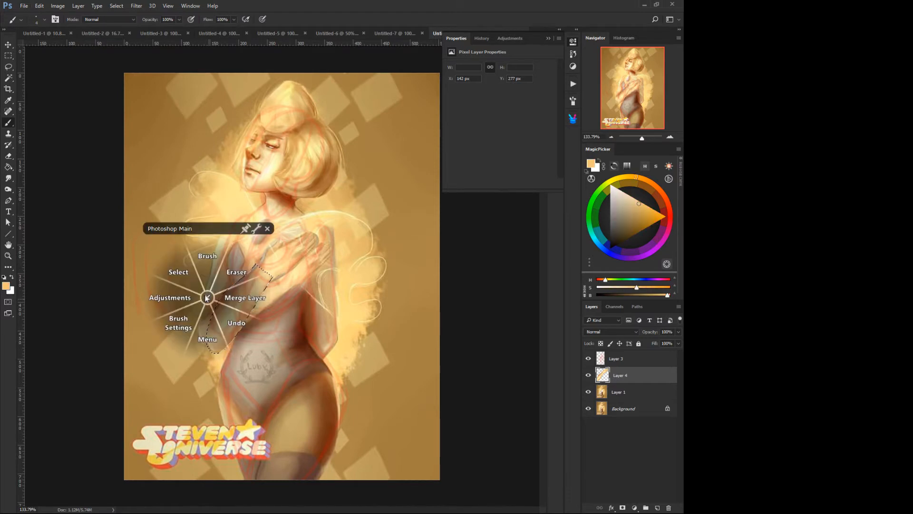
click(182, 264)
click(170, 257)
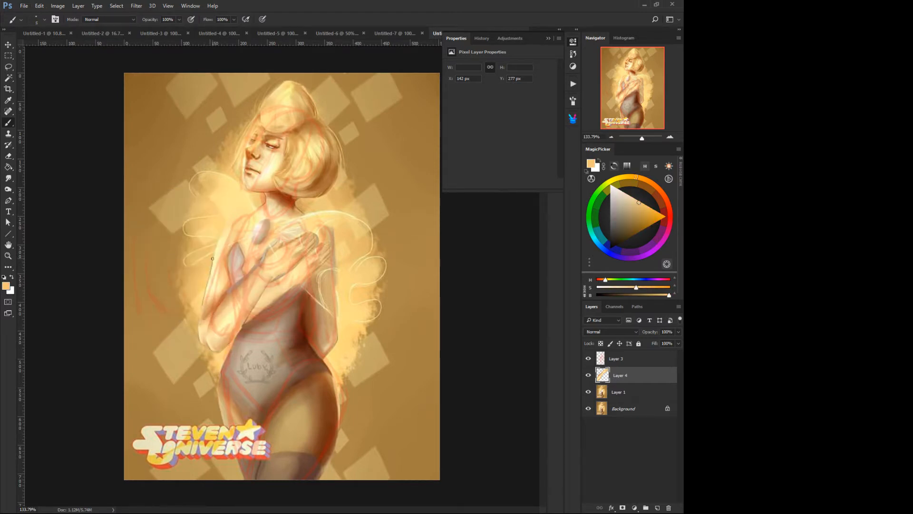
mouse_move(219, 240)
mouse_down()
mouse_move(228, 223)
mouse_move(201, 309)
mouse_up()
key(])
key(])
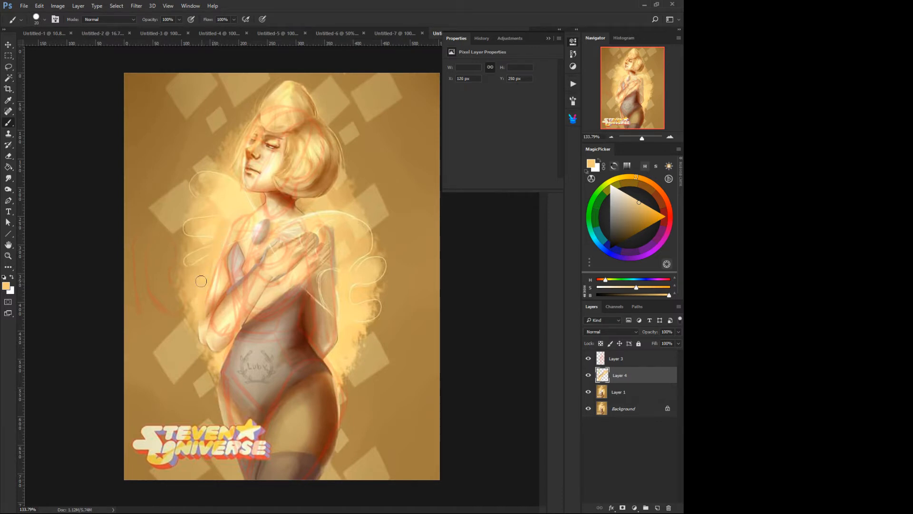
- Sample the brown background and paint it along the front arm's outer edge, from the shoulder down past the elbow
alt+click(174, 310)
drag(213, 250, 195, 330)
mouse_move(209, 281)
mouse_down()
mouse_move(193, 342)
mouse_move(202, 337)
mouse_up()
drag(213, 257, 209, 307)
mouse_move(220, 224)
mouse_down()
mouse_move(210, 304)
mouse_move(211, 259)
mouse_up()
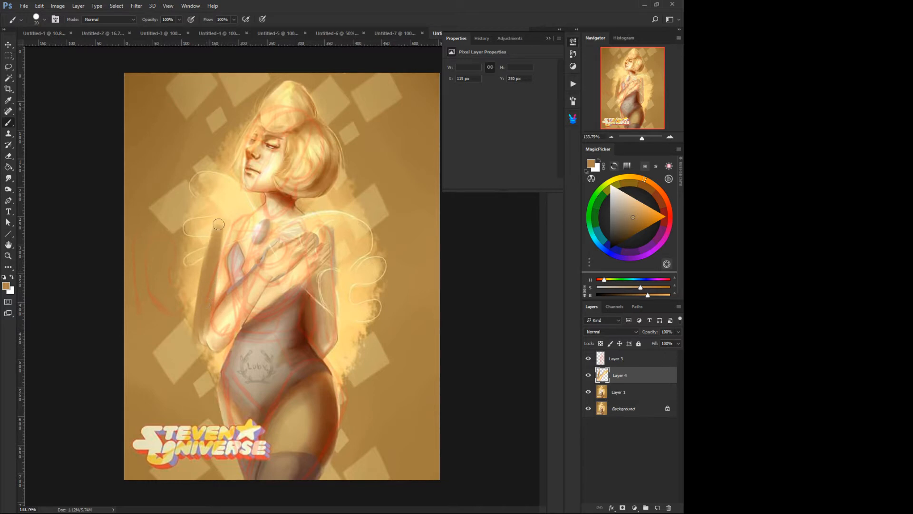
mouse_move(201, 316)
mouse_down()
mouse_move(214, 356)
mouse_move(199, 312)
mouse_move(210, 326)
mouse_move(200, 335)
mouse_move(221, 358)
mouse_up()
key([)
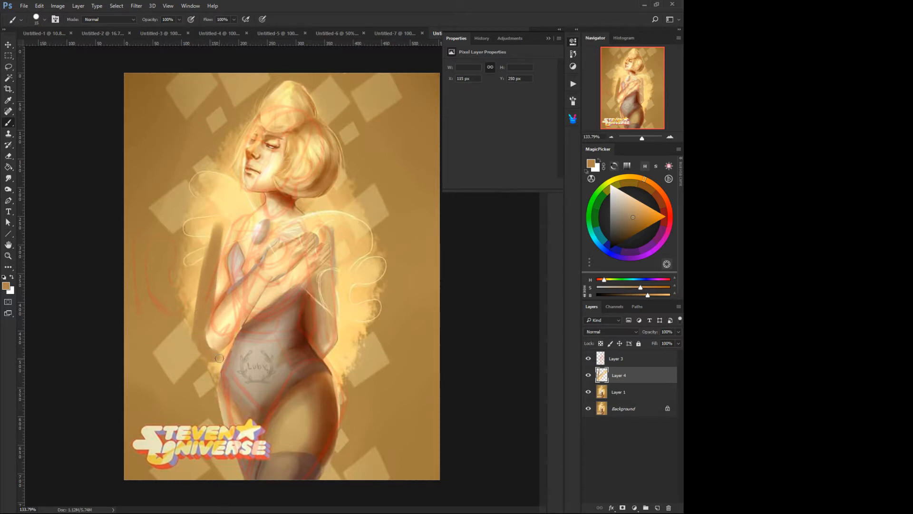
- Trim the front hip and thigh with sampled background brown, and paint over most of the Steven Universe logo and nearby diamonds
alt+click(213, 397)
key(])
drag(223, 404, 237, 476)
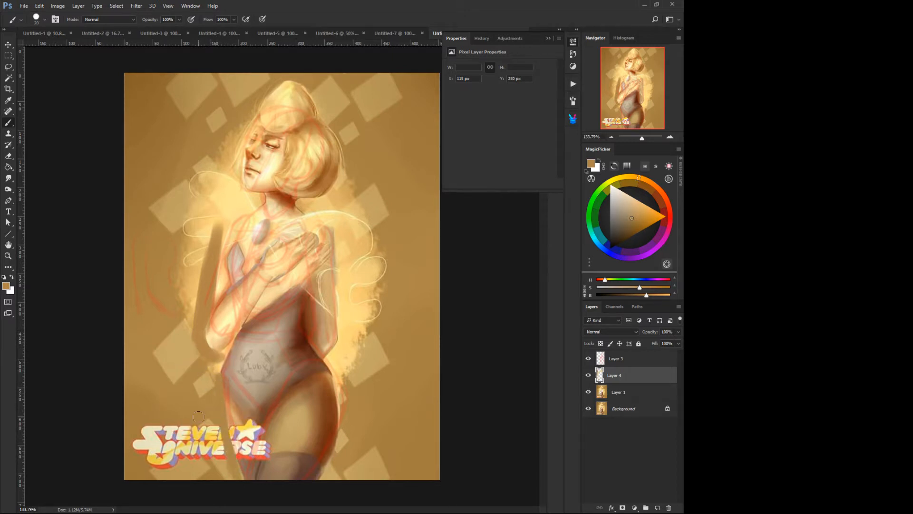
mouse_move(209, 432)
mouse_down()
mouse_move(188, 418)
mouse_move(159, 436)
mouse_move(117, 432)
mouse_up()
mouse_move(160, 369)
mouse_down()
mouse_move(209, 376)
mouse_move(226, 361)
mouse_up()
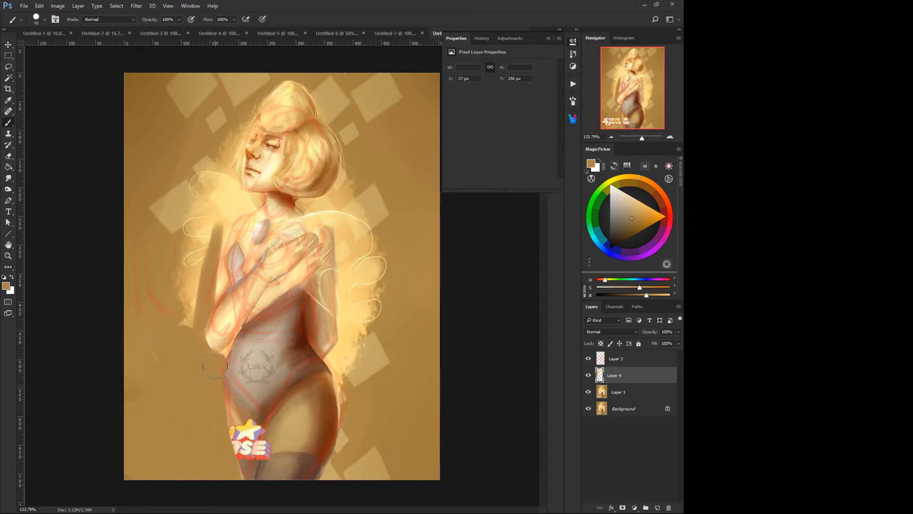
- Paint background brown over the wing, glow and diamonds in front of the face and the front arm
key(bracketleft)
key(bracketleft)
mouse_move(186, 326)
mouse_down()
mouse_move(191, 257)
mouse_move(238, 195)
mouse_move(259, 199)
mouse_move(235, 193)
mouse_move(243, 194)
mouse_move(239, 136)
mouse_move(237, 190)
mouse_move(231, 139)
mouse_move(227, 175)
mouse_move(258, 201)
mouse_move(222, 230)
mouse_move(242, 198)
mouse_move(221, 187)
mouse_move(238, 200)
mouse_move(221, 205)
mouse_move(217, 223)
mouse_move(227, 194)
mouse_move(222, 147)
mouse_move(184, 222)
mouse_move(168, 296)
mouse_move(153, 267)
mouse_move(122, 261)
mouse_move(163, 233)
mouse_move(197, 267)
mouse_move(170, 215)
mouse_move(162, 105)
mouse_up()
key(bracketleft)
key(bracketright)
key(bracketright)
key(bracketright)
key(bracketright)
key(bracketright)
key(bracketright)
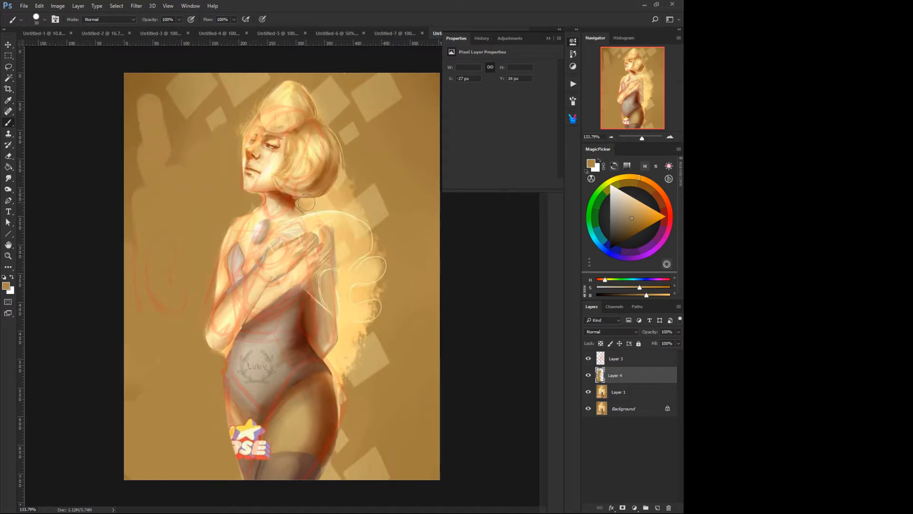
- Trace the rear shoulder and arm's outer contour with background brown, from the neck down to the elbow
key(bracketleft)
key(bracketleft)
key(bracketleft)
mouse_move(305, 201)
mouse_down()
mouse_move(327, 218)
mouse_move(310, 198)
mouse_move(300, 203)
mouse_move(319, 204)
mouse_move(321, 228)
mouse_move(334, 236)
mouse_move(349, 334)
mouse_up()
right_click(322, 216)
drag(338, 274, 342, 334)
- Paint background brown with a small brush into the gap between the waist and rear arm, and along the hip
key(bracketleft)
key(bracketleft)
key(bracketleft)
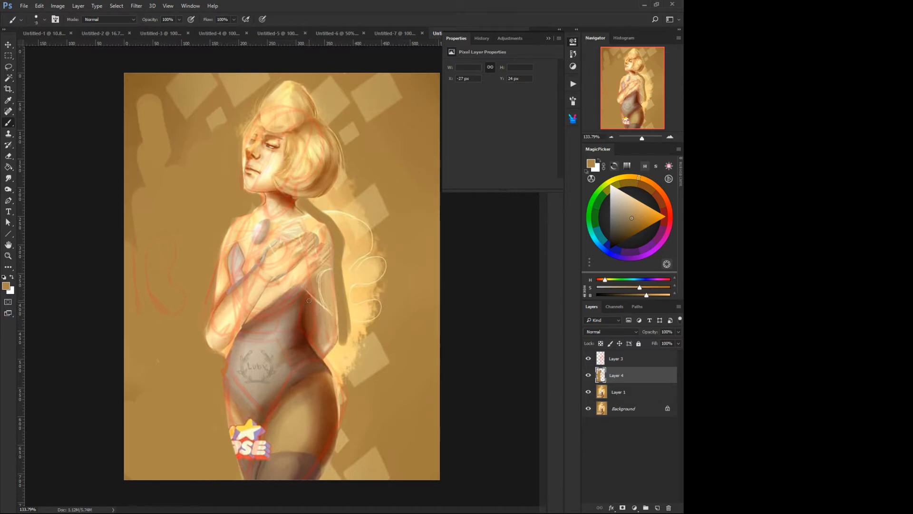
mouse_move(309, 301)
mouse_down()
mouse_move(310, 332)
mouse_move(306, 321)
mouse_move(349, 334)
mouse_move(343, 323)
mouse_move(337, 358)
mouse_move(326, 355)
mouse_move(348, 379)
mouse_up()
- Cover the rear wing and its yellow glow beside the rear arm with a larger background-brown brush
key(bracketright)
key(bracketright)
key(bracketright)
key(bracketright)
key(bracketright)
key(bracketright)
mouse_move(357, 337)
mouse_down()
mouse_move(343, 358)
mouse_move(358, 376)
mouse_move(351, 251)
mouse_up()
mouse_move(353, 292)
mouse_down()
mouse_move(350, 243)
mouse_move(375, 361)
mouse_move(378, 209)
mouse_move(351, 245)
mouse_move(320, 201)
mouse_up()
- Clean up the glow behind the hair and cover the diamonds behind the figure with background brown
key(bracketleft)
key(bracketleft)
key(bracketleft)
key(bracketleft)
mouse_move(333, 197)
mouse_down()
mouse_move(349, 178)
mouse_move(327, 196)
mouse_move(340, 171)
mouse_move(352, 192)
mouse_move(369, 190)
mouse_move(388, 205)
mouse_up()
key(bracketright)
key(bracketright)
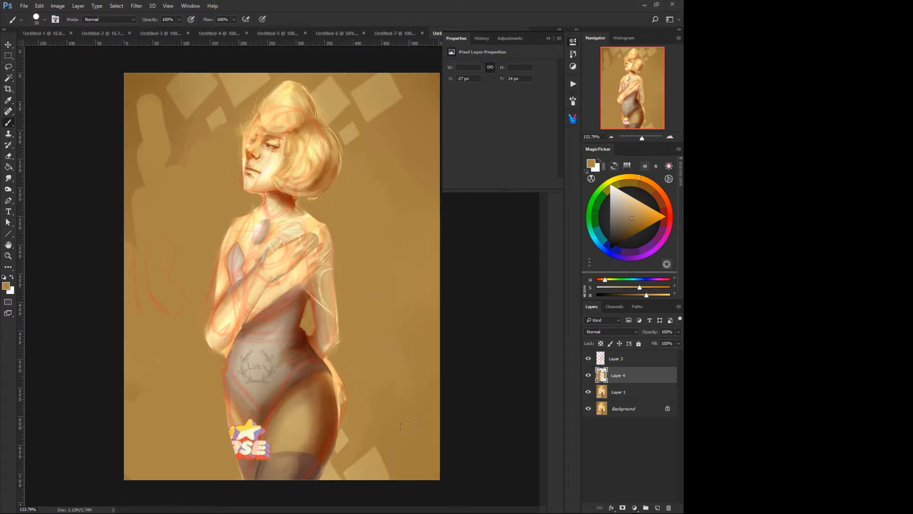
- Widen the rear hip and outer thigh with dark brown sampled from the thigh
mouse_move(339, 361)
mouse_down()
mouse_move(349, 383)
mouse_move(337, 424)
mouse_move(318, 443)
mouse_up()
alt+click(329, 376)
key(bracketleft)
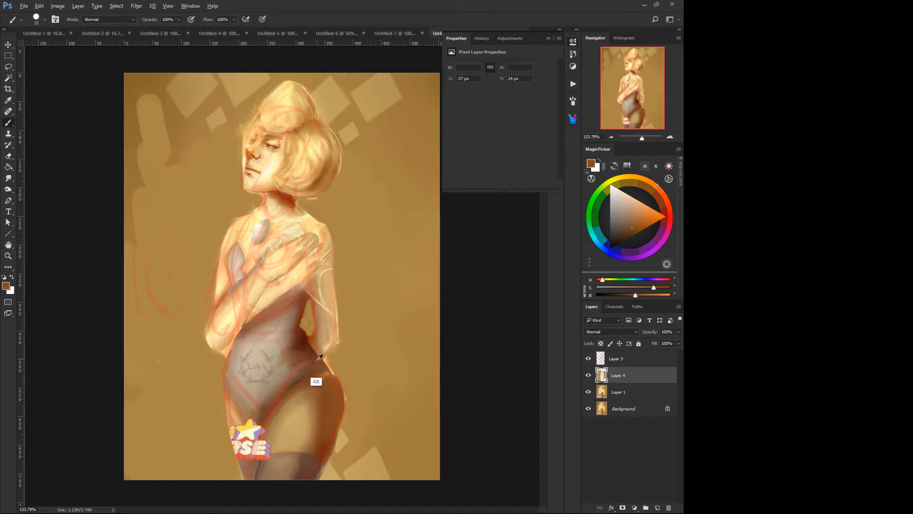
- Darken the leotard's rear edge from the waist to the hip with sampled reddish brown
alt+click(316, 380)
key(bracketleft)
key(bracketleft)
key(bracketleft)
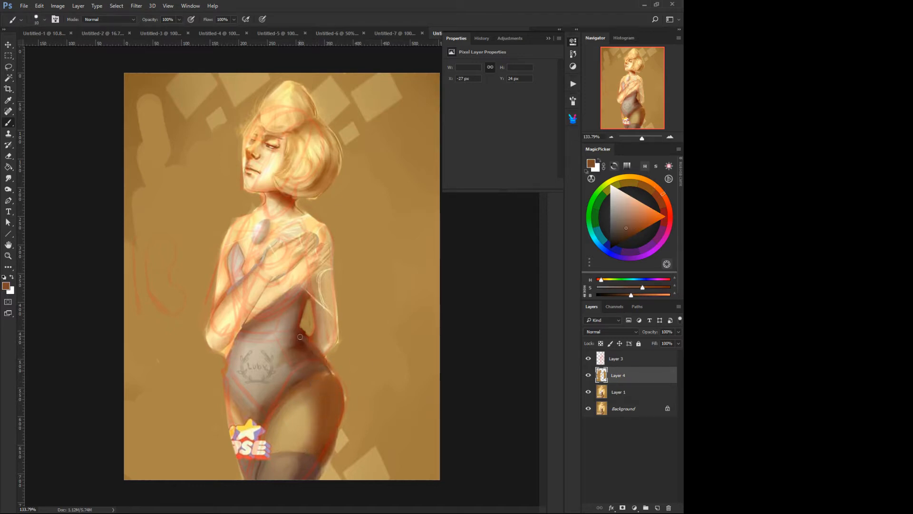
alt+click(296, 332)
drag(296, 332, 329, 373)
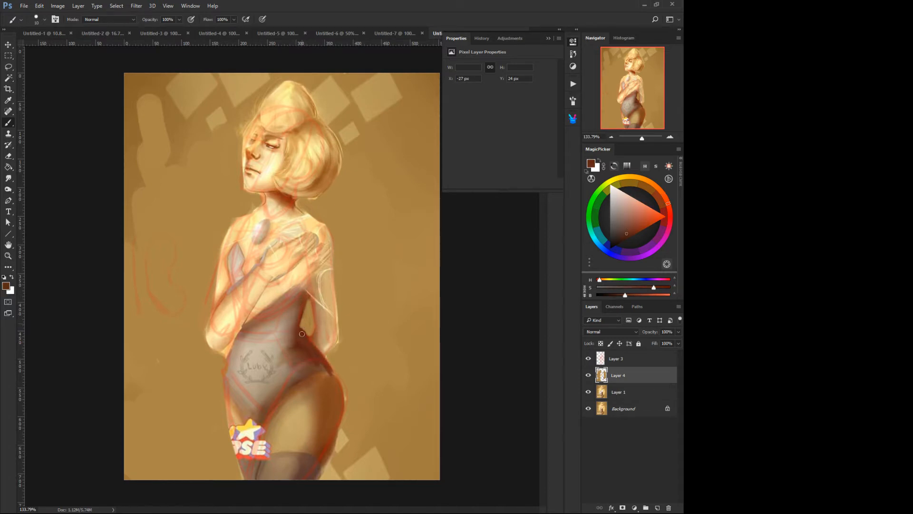
- Shade the rear arm from shoulder to elbow with brown sampled from the thigh, and touch up the neck shadow
alt+click(331, 418)
key(bracketright)
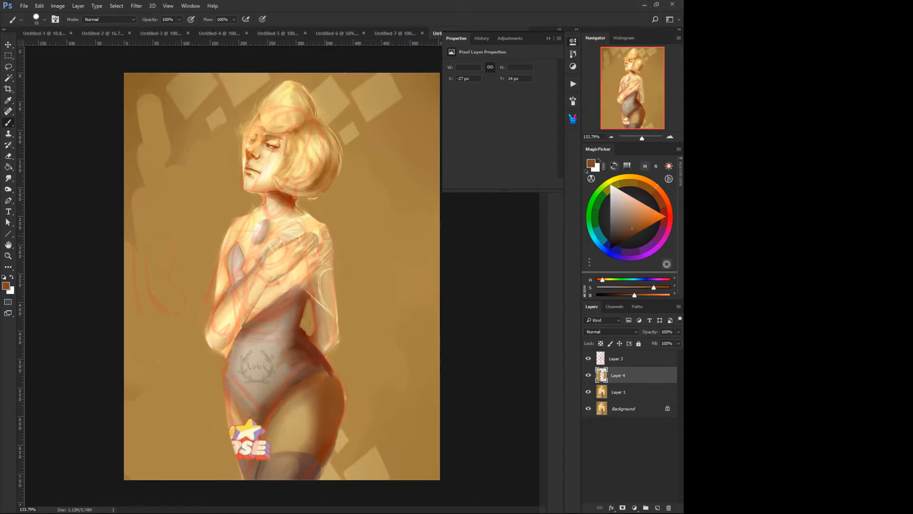
drag(329, 245, 327, 268)
mouse_move(326, 246)
mouse_down()
mouse_move(336, 340)
mouse_move(327, 348)
mouse_up()
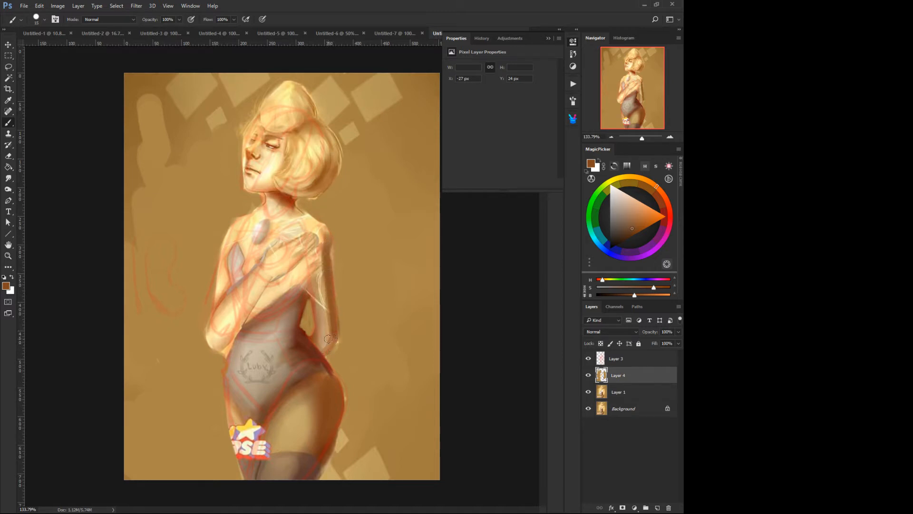
mouse_move(290, 205)
mouse_down()
mouse_move(303, 214)
mouse_move(293, 203)
mouse_up()
- Trim the front elbow shorter by painting sampled background brown over its lower edge
key(bracketright)
key(bracketright)
alt+click(196, 327)
drag(205, 323, 222, 343)
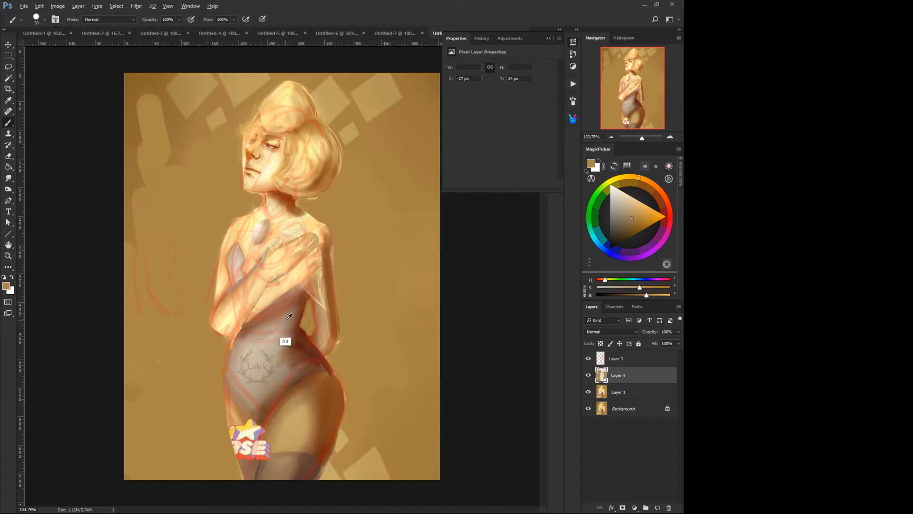
- Slim the front forearm's underside with sampled leotard colour, and merge Layer 4 down into Layer 1
alt+click(282, 342)
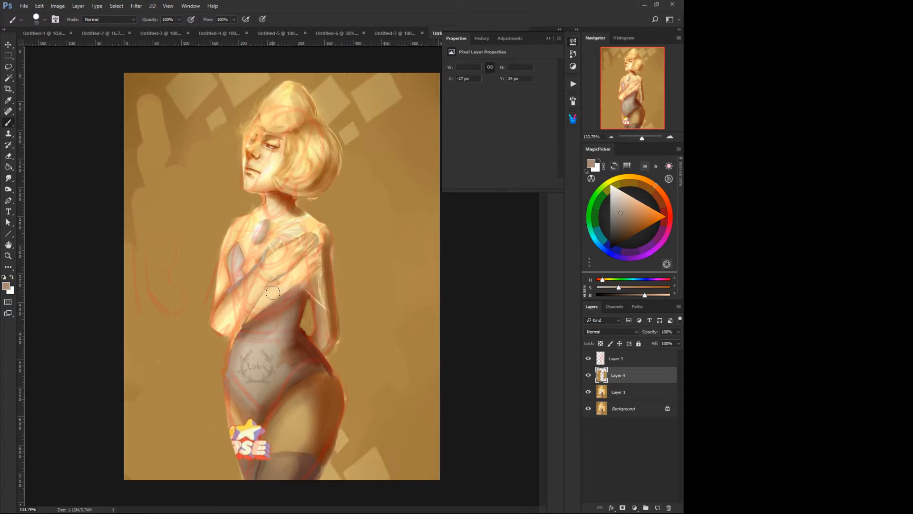
key(bracketleft)
key(bracketleft)
key(bracketleft)
mouse_move(272, 285)
mouse_down()
mouse_move(250, 327)
mouse_move(270, 288)
mouse_move(267, 307)
mouse_up()
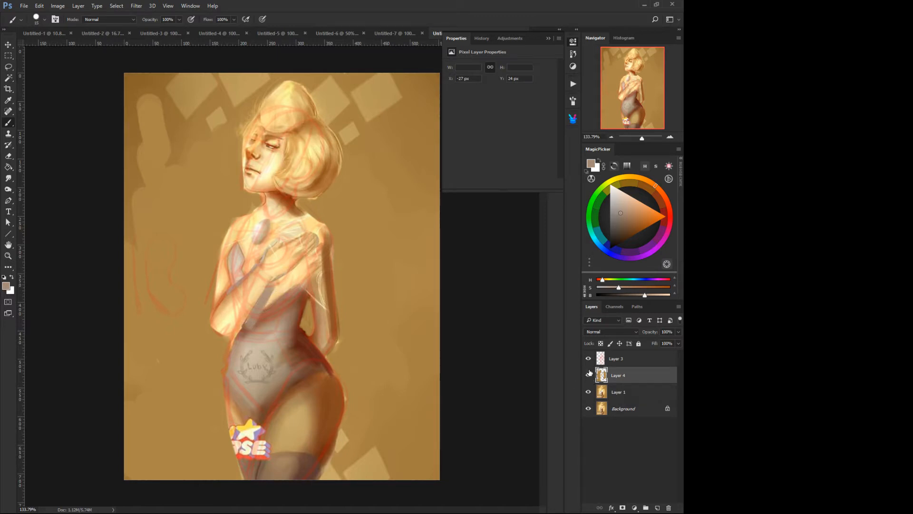
right_click(403, 291)
click(430, 293)
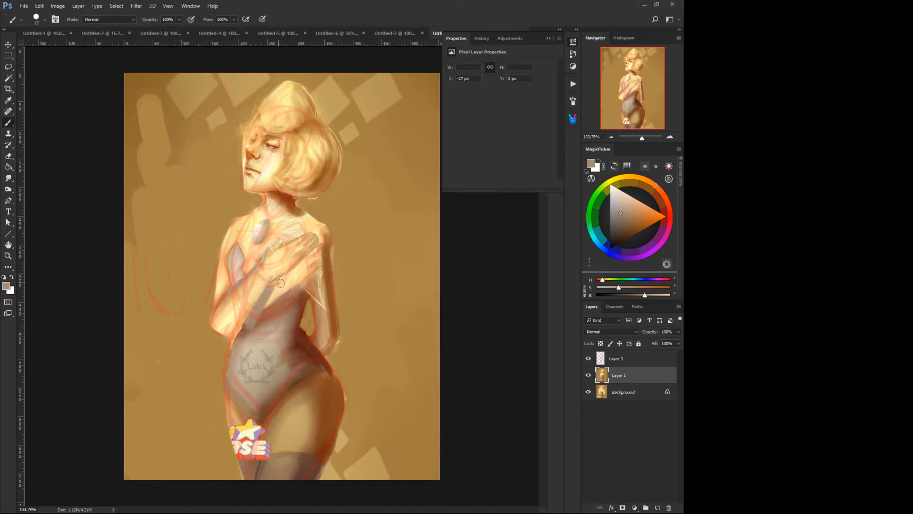
- Paint a shadow beneath the front forearm on Layer 1, using progressively darker browns sampled from the leotard
alt+click(247, 323)
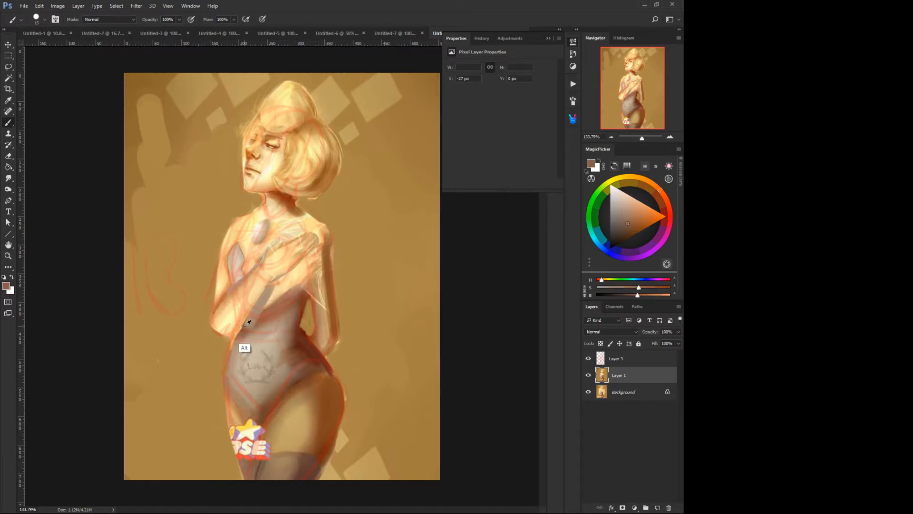
alt+click(247, 323)
drag(274, 284, 247, 326)
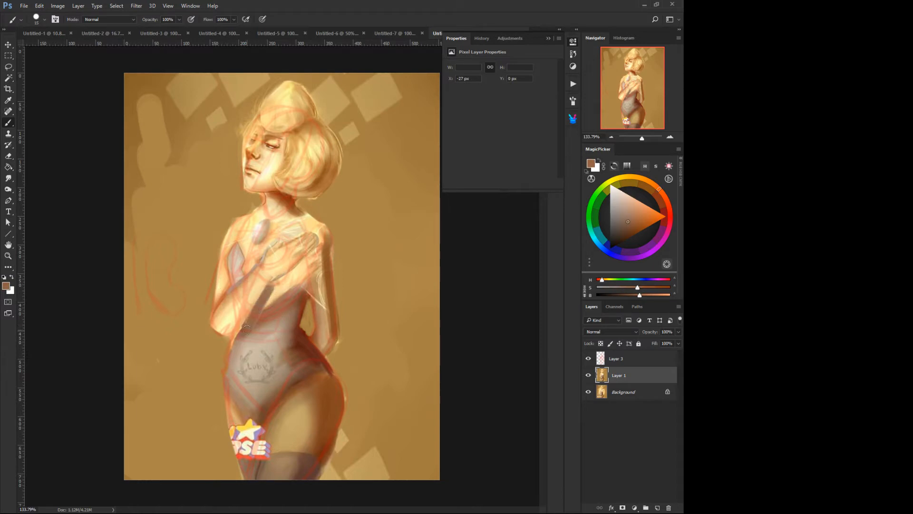
alt+click(297, 344)
drag(269, 285, 238, 339)
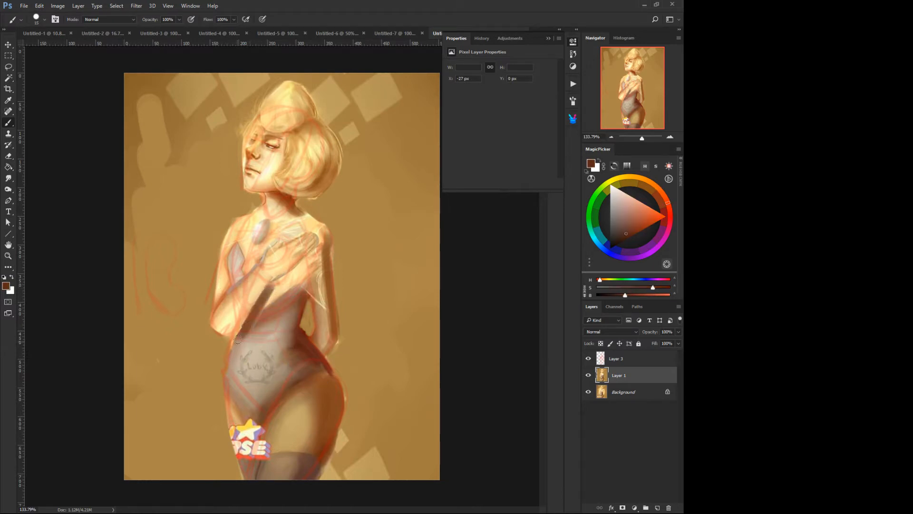
- Sharpen the dark shadow under the forearm with a finer brush and extend it along the underside of the hand
key([)
key([)
key([)
key([)
key([)
drag(267, 287, 239, 330)
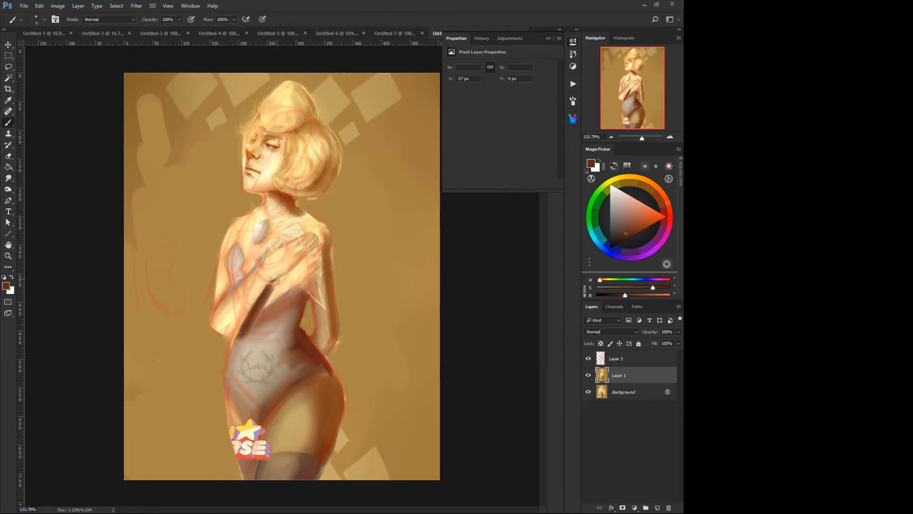
mouse_move(275, 279)
mouse_down()
mouse_move(315, 246)
mouse_move(302, 261)
mouse_up()
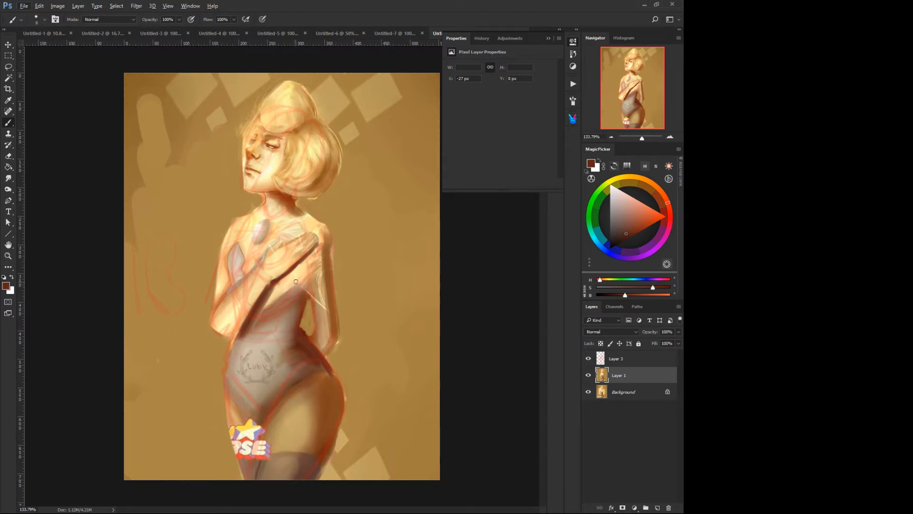
- Repaint the chest below the hand with sampled leotard tones, covering the old hand and forearm and shaping the breast
key(])
key(])
key(])
key(])
key(])
key(alt)
alt+click(297, 302)
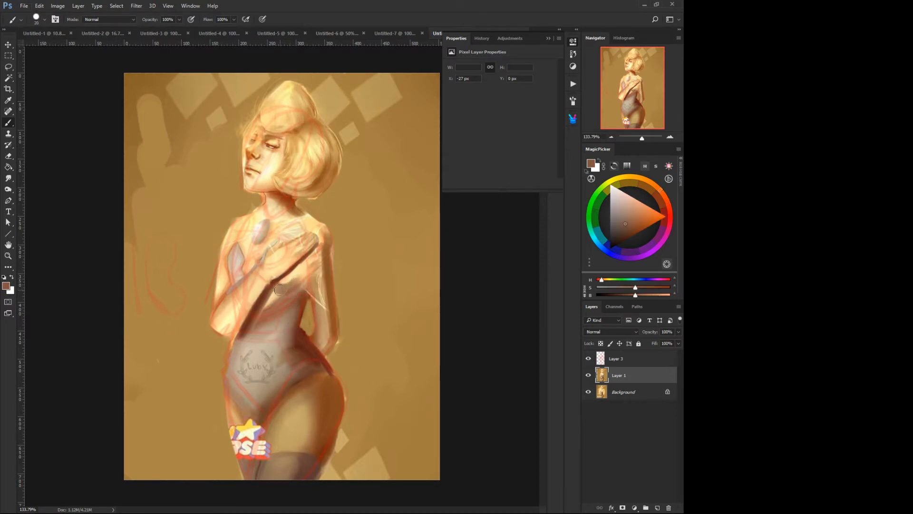
key(alt)
alt+click(263, 341)
mouse_move(278, 294)
mouse_down()
mouse_move(256, 333)
mouse_move(272, 319)
mouse_move(266, 331)
mouse_move(276, 327)
mouse_move(282, 305)
mouse_up()
mouse_move(295, 270)
mouse_down()
mouse_move(286, 286)
mouse_move(298, 275)
mouse_up()
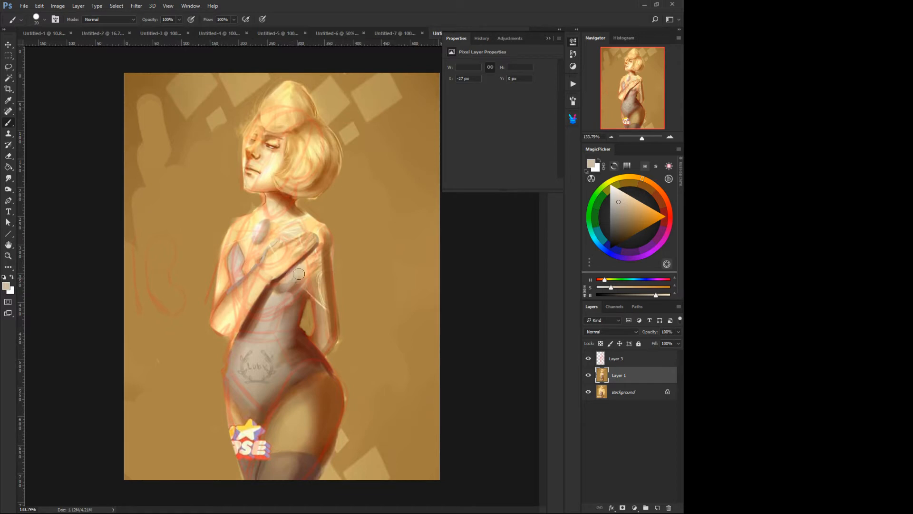
- Hide the red sketch on Layer 3, and toggle Layer 1 off and on to compare with the original
click(588, 359)
click(588, 376)
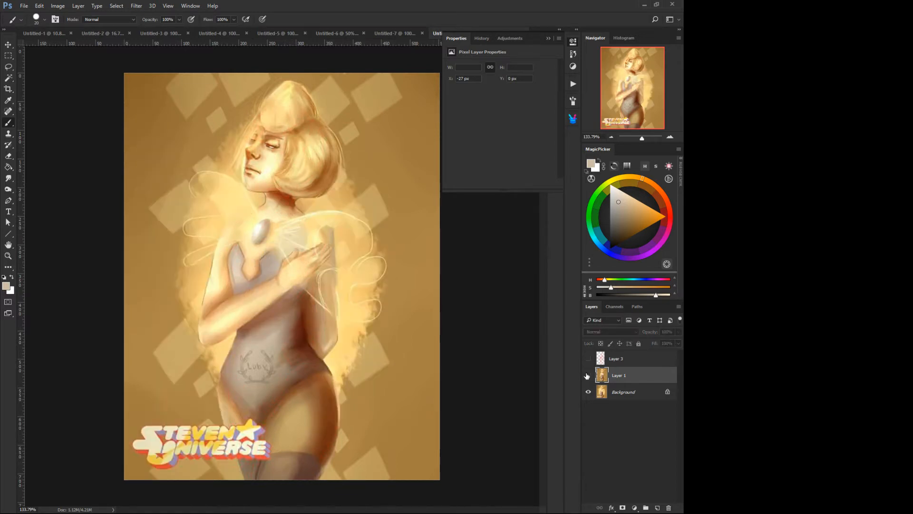
click(588, 375)
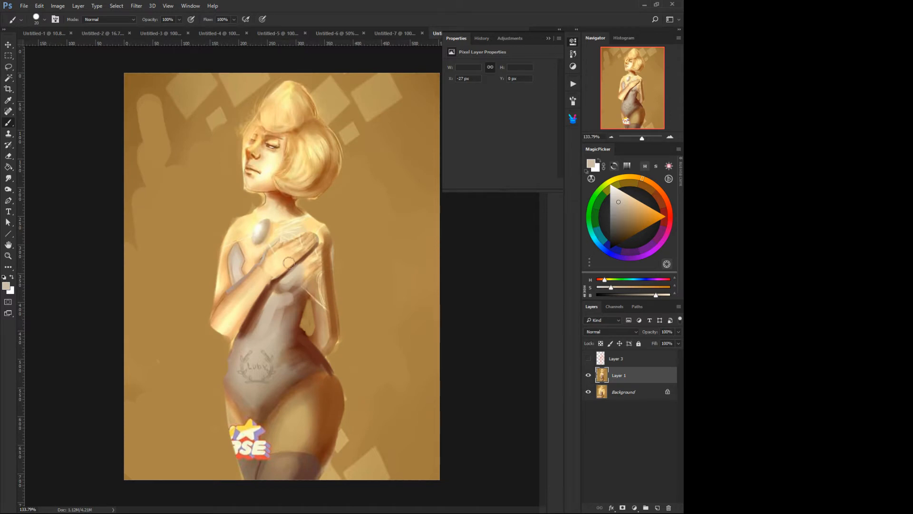
- Paint sampled skin colour over the leftover wing lines along the inner side of the rear arm
key(bracketleft)
key(bracketleft)
key(bracketleft)
alt+click(321, 330)
drag(318, 272, 323, 307)
key(bracketright)
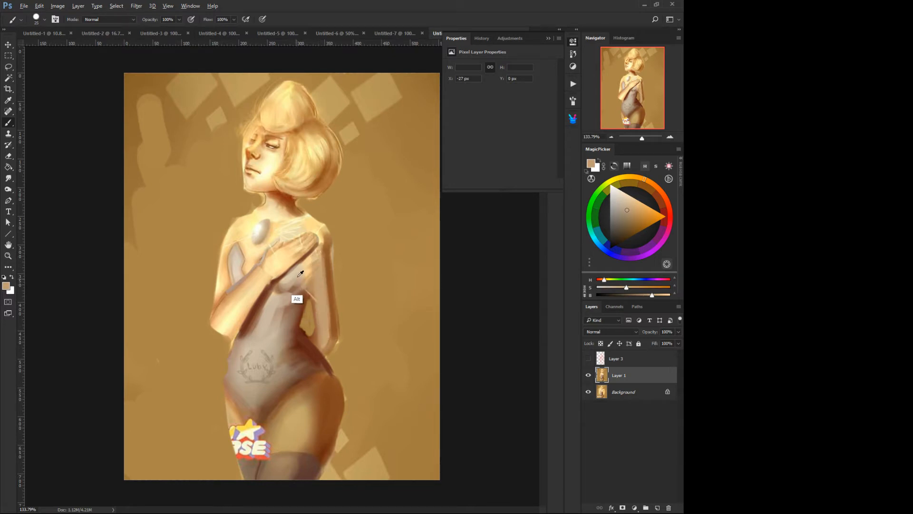
- Draw a thin dark brown edge between the leotard's chest and the rear arm with a small brush
alt+click(303, 319)
key(bracketleft)
key(bracketleft)
key(bracketleft)
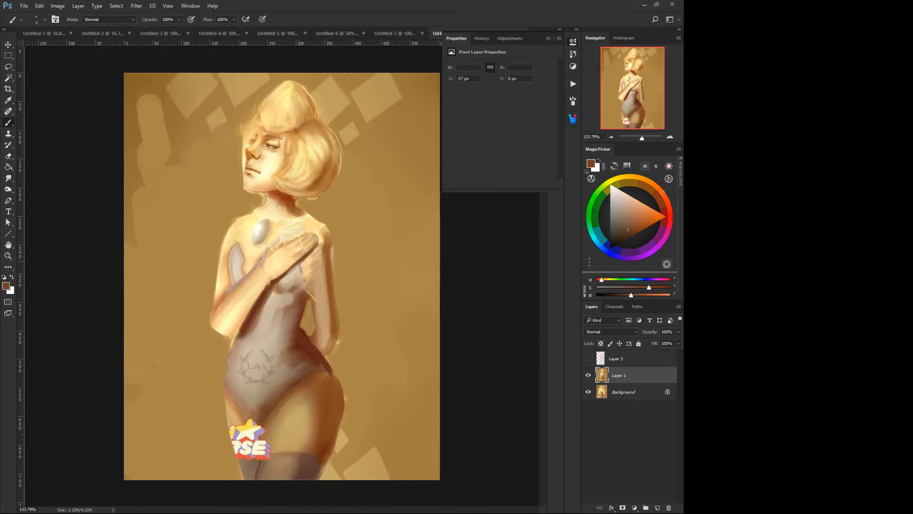
drag(302, 275, 304, 288)
- Smooth and lighten the inner rear arm with sampled skin tones, from the armpit down to the elbow
alt+click(316, 283)
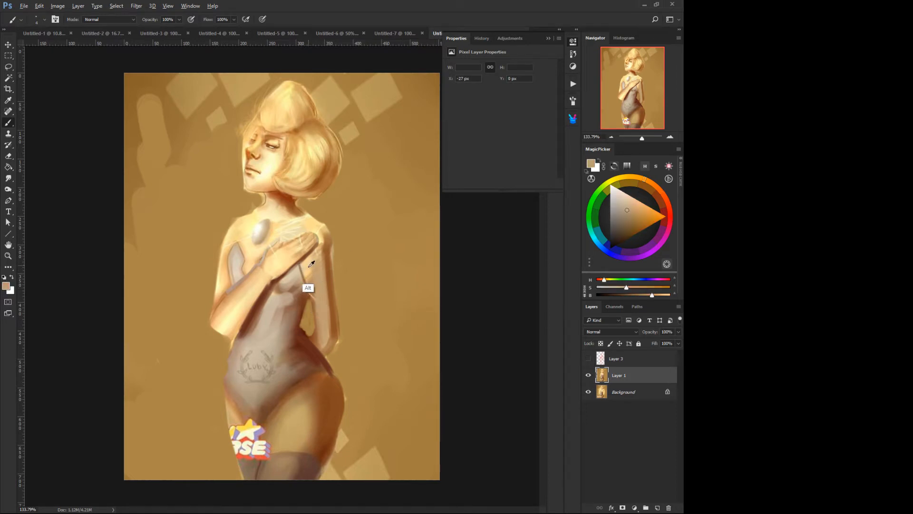
alt+click(243, 230)
mouse_move(315, 274)
mouse_down()
mouse_move(322, 328)
mouse_move(323, 321)
mouse_up()
key(bracketright)
key(bracketright)
drag(318, 261, 324, 324)
alt+click(329, 338)
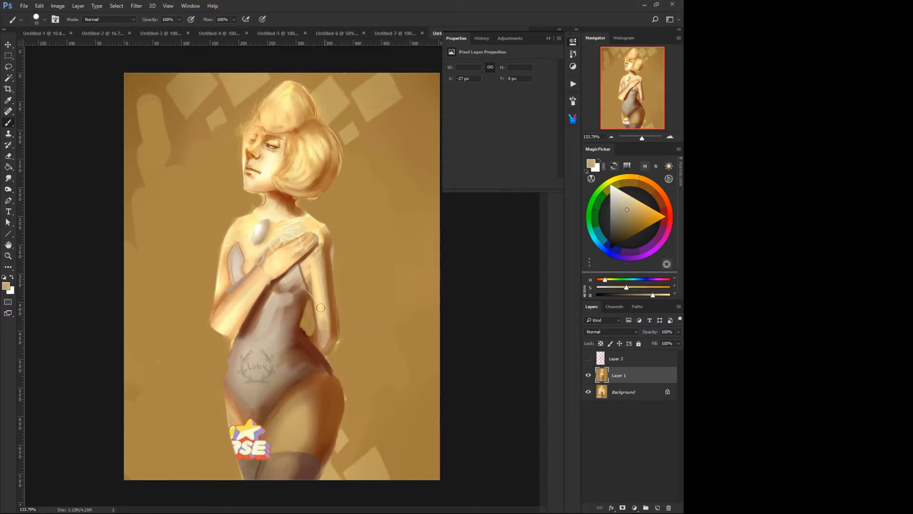
mouse_move(316, 282)
mouse_down()
mouse_move(320, 319)
mouse_move(327, 307)
mouse_up()
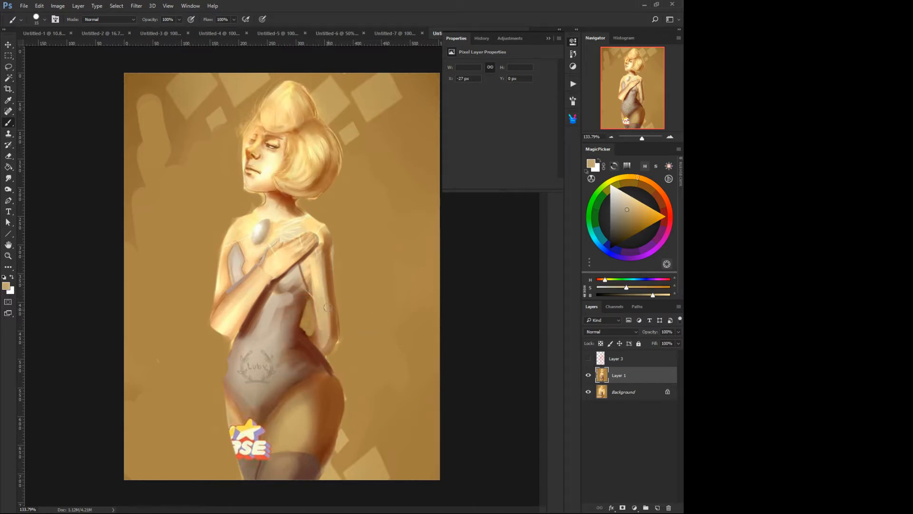
- Brighten the rear arm with a light skin tone sampled at the shoulder, brushing from the shoulder down to the forearm
alt+click(318, 240)
drag(323, 241, 325, 271)
mouse_move(325, 244)
mouse_down()
mouse_move(325, 272)
mouse_move(316, 227)
mouse_up()
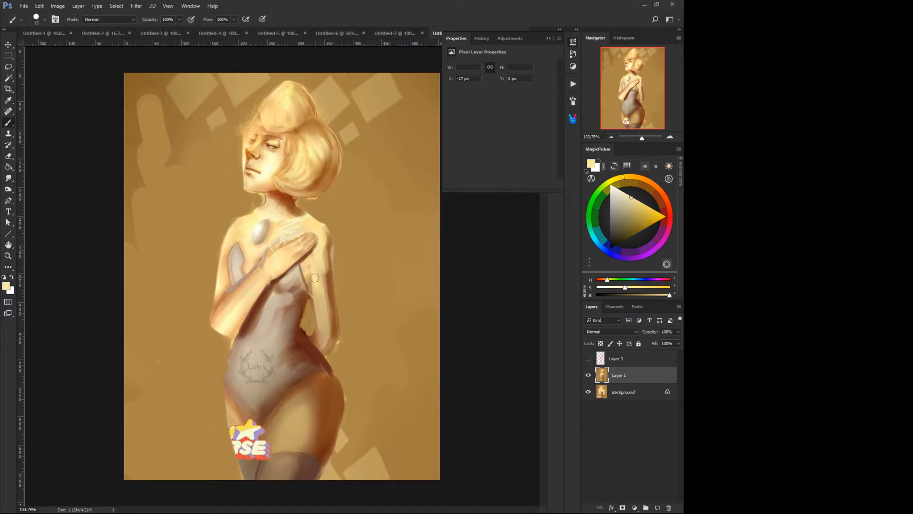
drag(321, 291, 322, 309)
mouse_move(323, 270)
mouse_down()
mouse_move(324, 330)
mouse_move(319, 322)
mouse_up()
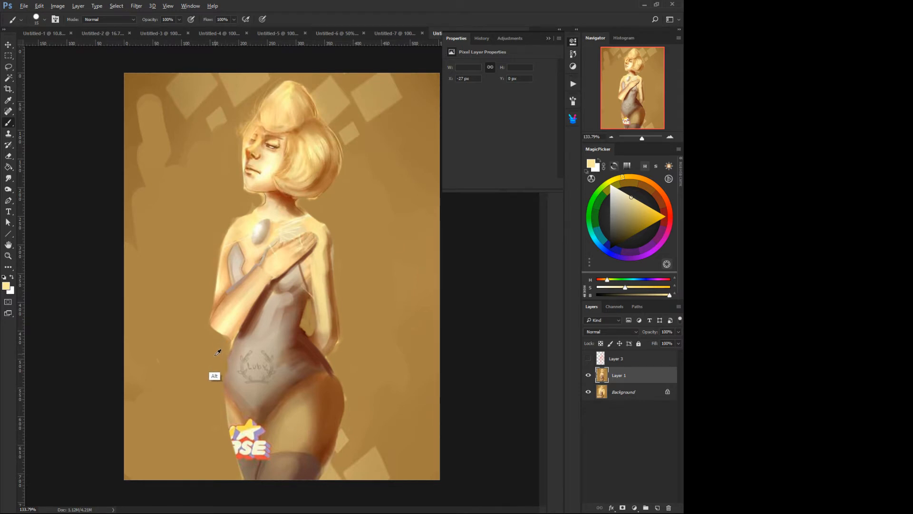
- Paint sampled skin tones over part of the logo on the front thigh, checking the hip against the Layer 3 sketch
alt+click(234, 419)
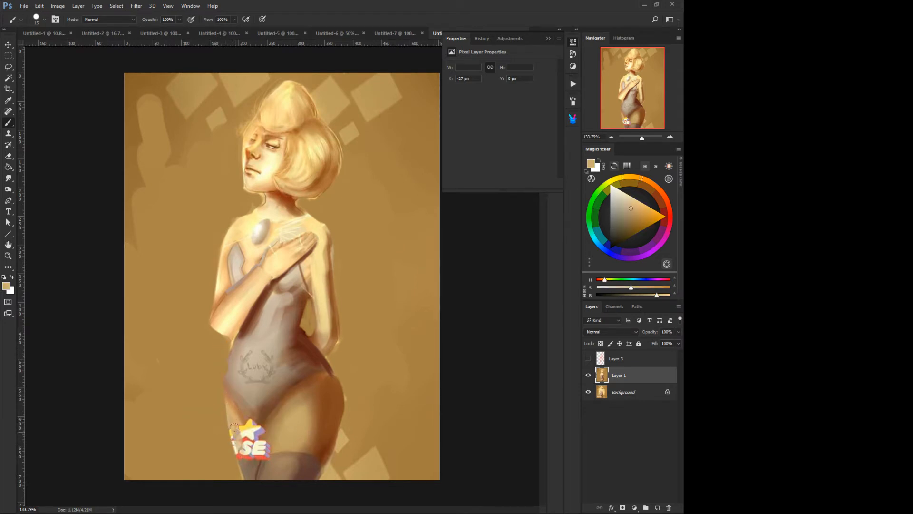
alt+click(279, 415)
click(588, 359)
click(589, 359)
alt+click(237, 414)
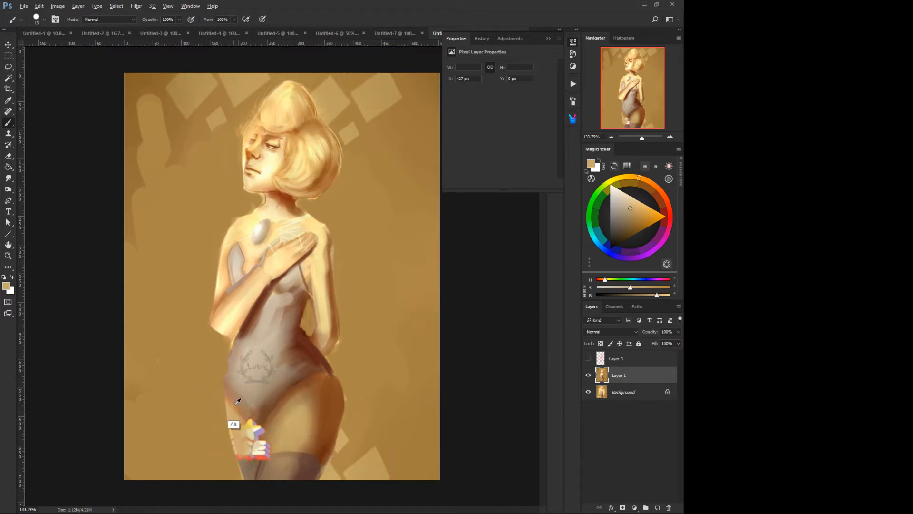
- Reshape the leotard's front leg opening higher on the hip with sampled skin and leotard colours
alt+click(234, 414)
mouse_move(232, 394)
mouse_down()
mouse_move(251, 408)
mouse_move(235, 397)
mouse_move(244, 420)
mouse_move(230, 406)
mouse_move(251, 423)
mouse_move(263, 411)
mouse_move(232, 378)
mouse_move(252, 402)
mouse_move(245, 393)
mouse_move(271, 403)
mouse_move(280, 394)
mouse_move(238, 389)
mouse_up()
alt+click(266, 420)
alt+click(229, 362)
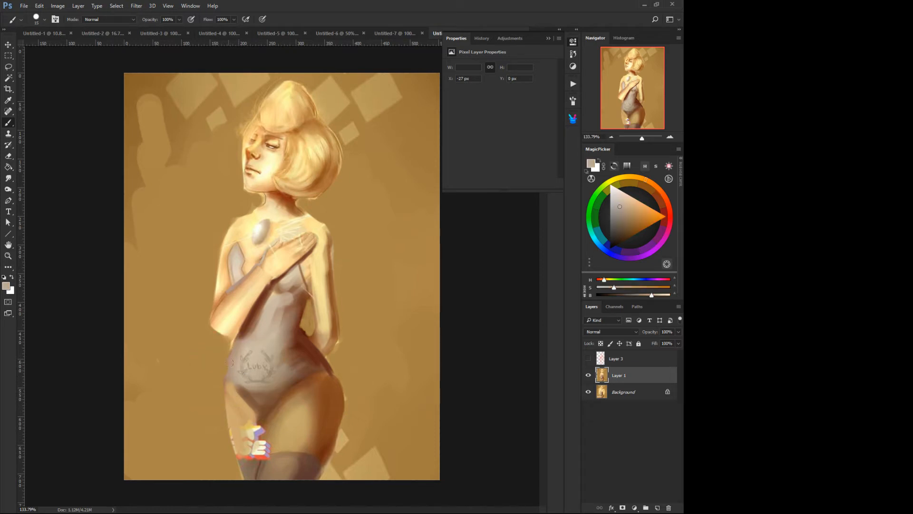
alt+click(233, 397)
- Smooth the rear thigh below the leotard edge with a sampled skin tone and a larger brush, then reduce the brush
alt+click(290, 421)
key(])
key(])
drag(308, 391, 285, 421)
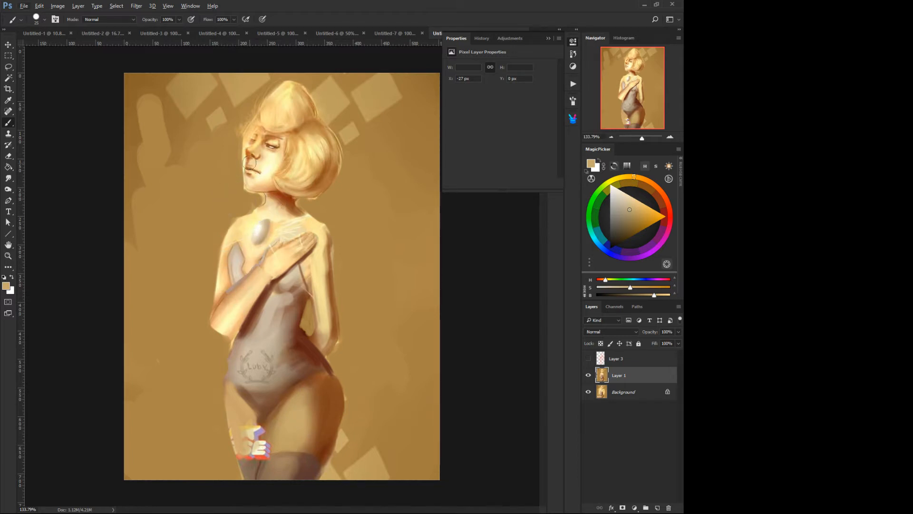
key(bracketleft)
key(bracketleft)
key(bracketleft)
click(9, 67)
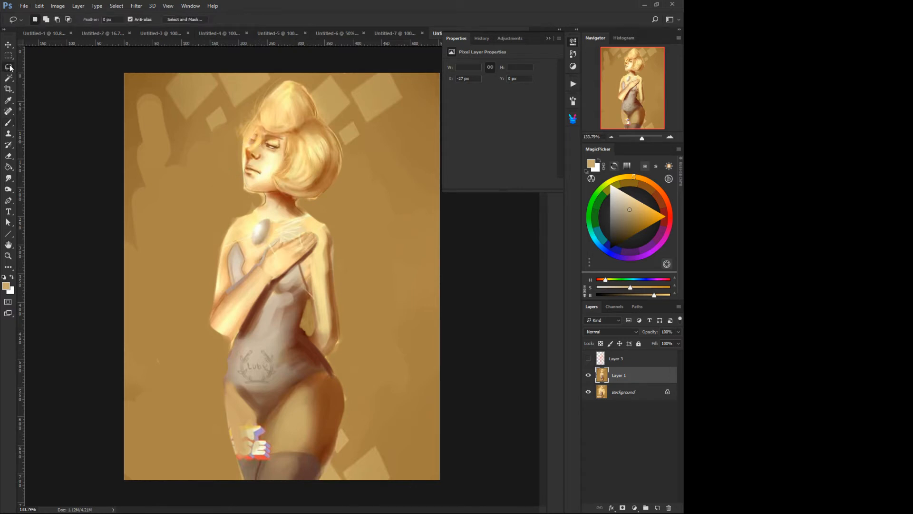
mouse_move(272, 139)
mouse_down()
mouse_move(263, 147)
mouse_move(288, 140)
mouse_move(271, 146)
mouse_up()
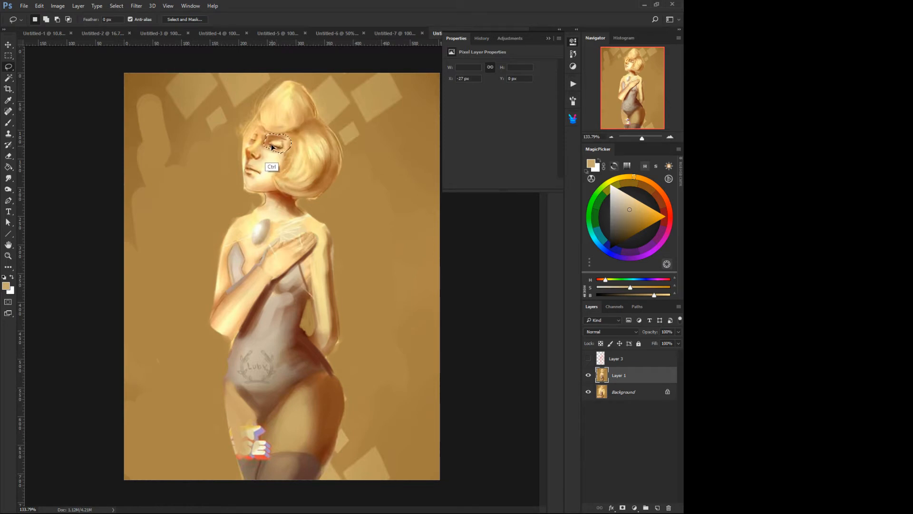
key(ctrl+d)
- Refine the near eye and brow using a small brush with brown and skin tones sampled from the face
right_click(253, 144)
click(253, 120)
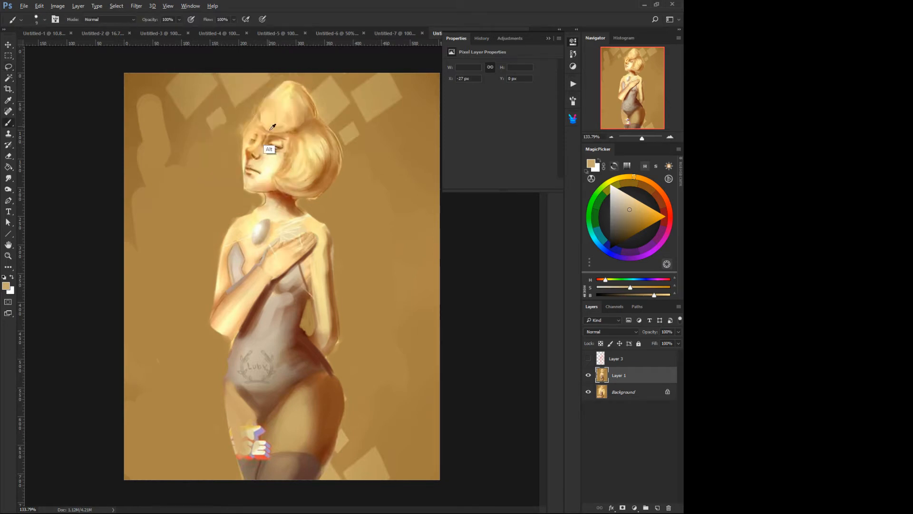
alt+click(266, 127)
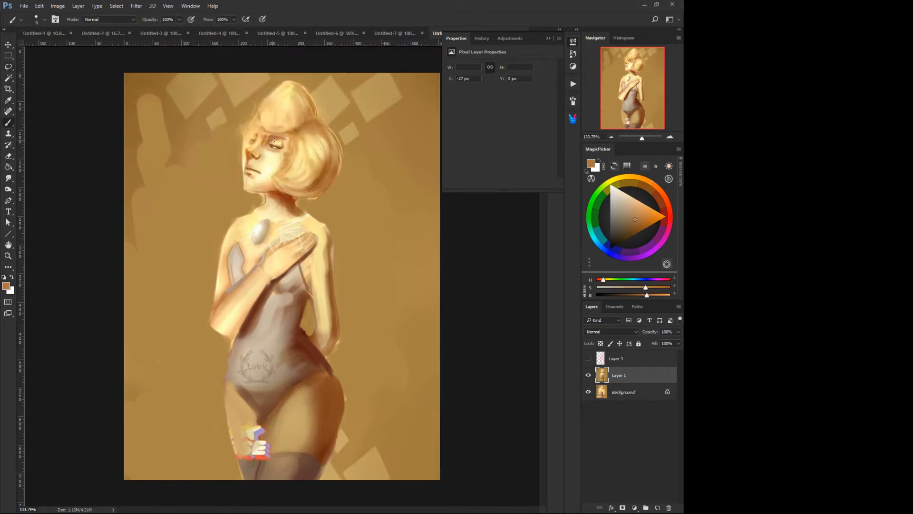
alt+click(274, 139)
alt+click(274, 145)
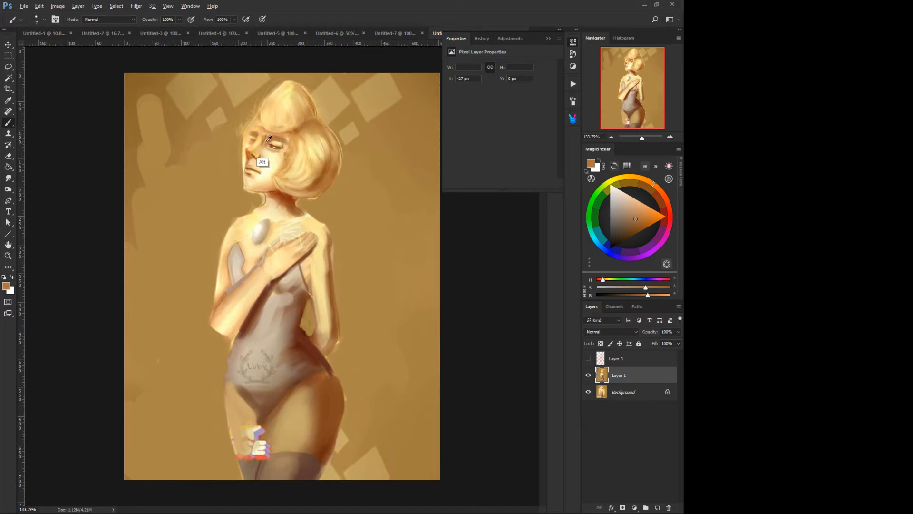
- Clean up the face's outer profile beside the far eye with sampled background colour and a finer brush
alt+click(237, 146)
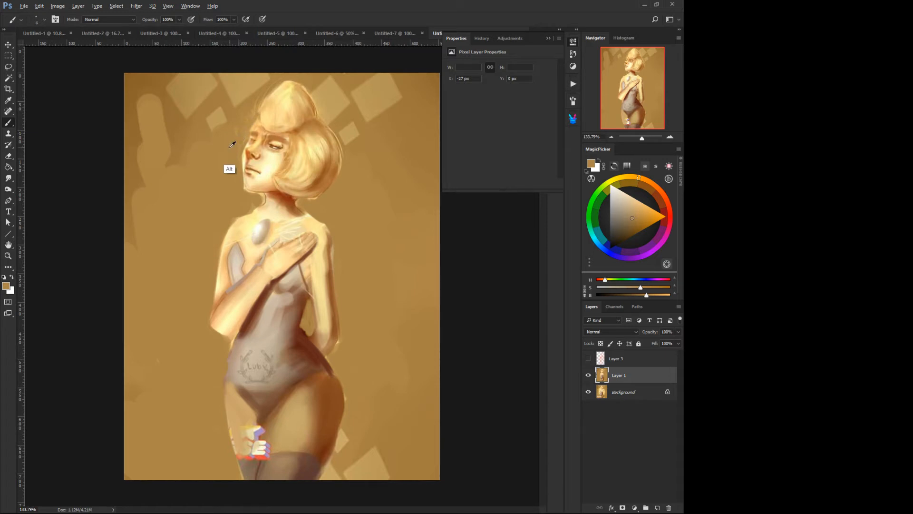
key(bracketleft)
alt+click(246, 149)
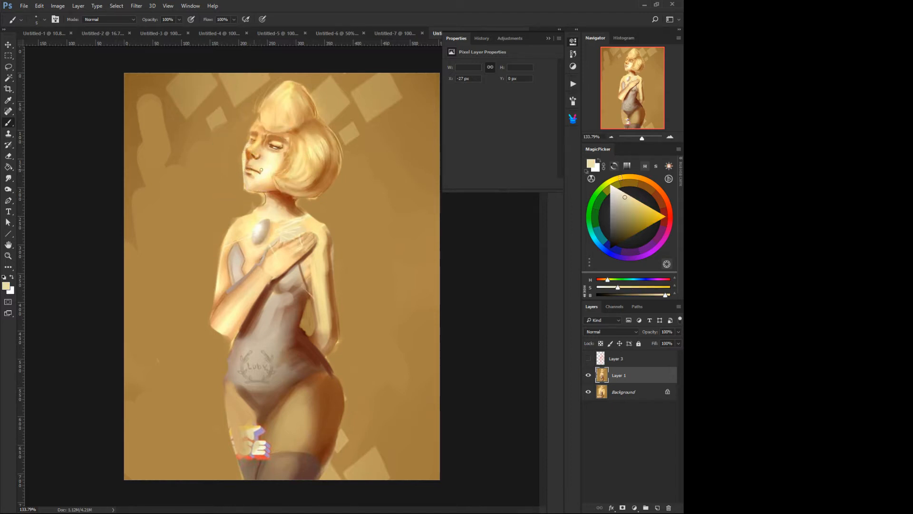
- Blend the cheek below the near eye with sampled pale skin tones, using a slightly darkened tint and a larger brush
alt+click(266, 160)
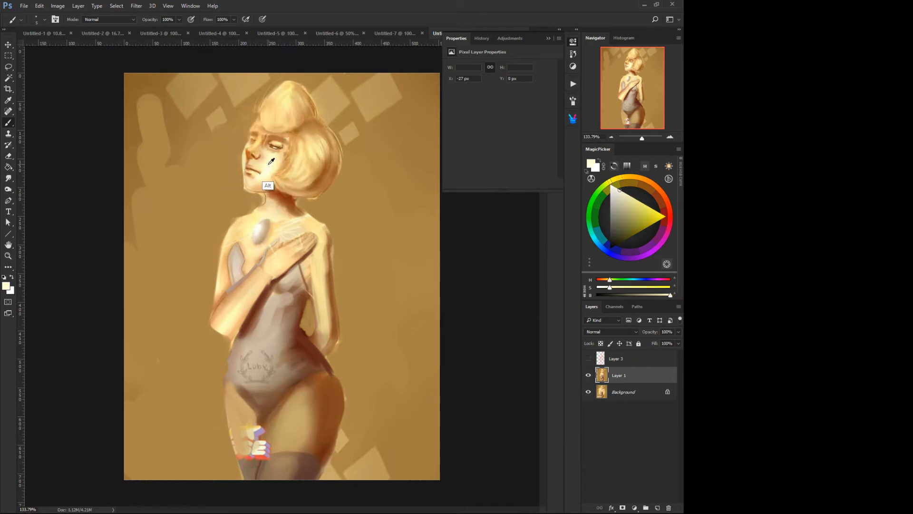
alt+click(272, 158)
click(660, 295)
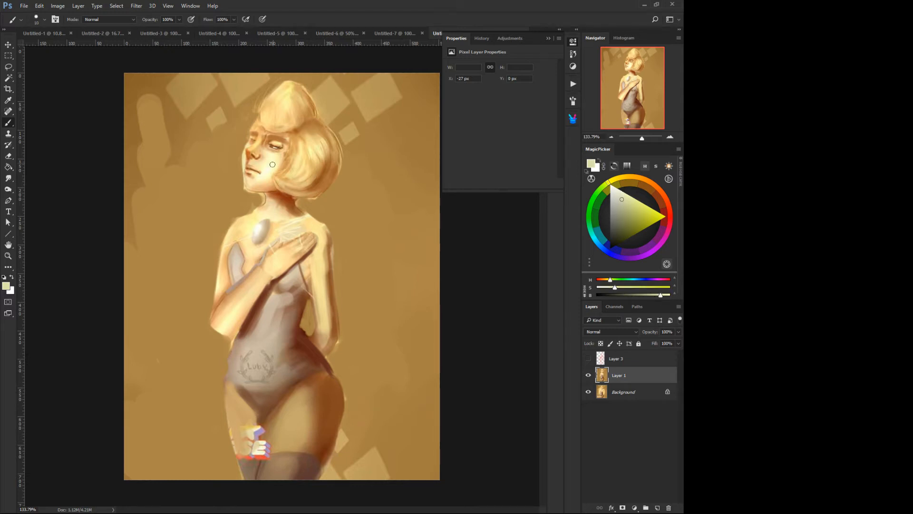
alt+click(268, 180)
key(bracketright)
key(bracketright)
key(bracketright)
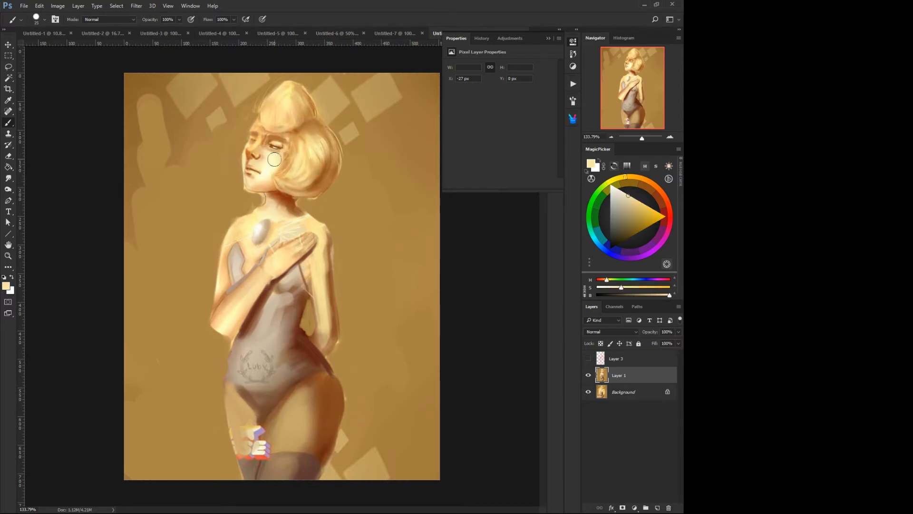
- Repaint the hand on the chest with light skin tones, and define the fingers and lower edge with sampled brown
key(bracketleft)
key(bracketleft)
mouse_move(294, 243)
mouse_down()
mouse_move(316, 240)
mouse_move(294, 263)
mouse_up()
alt+click(283, 291)
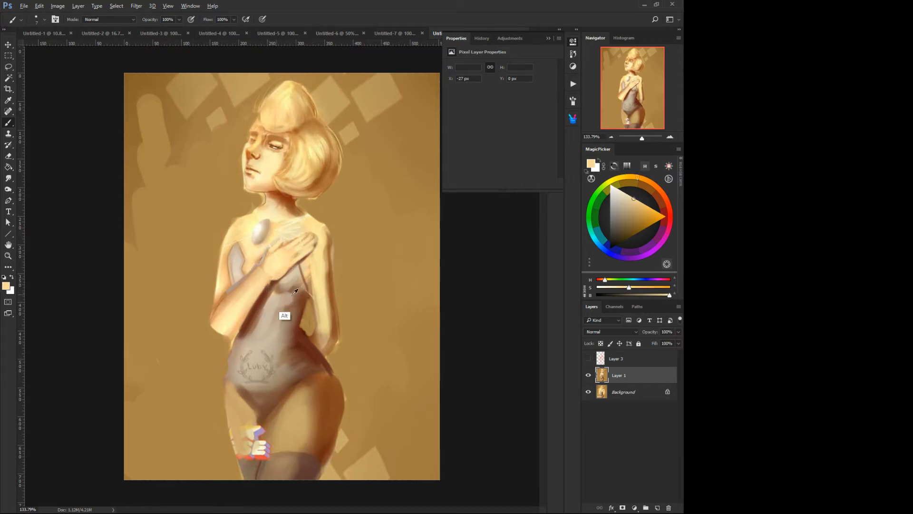
alt+click(334, 327)
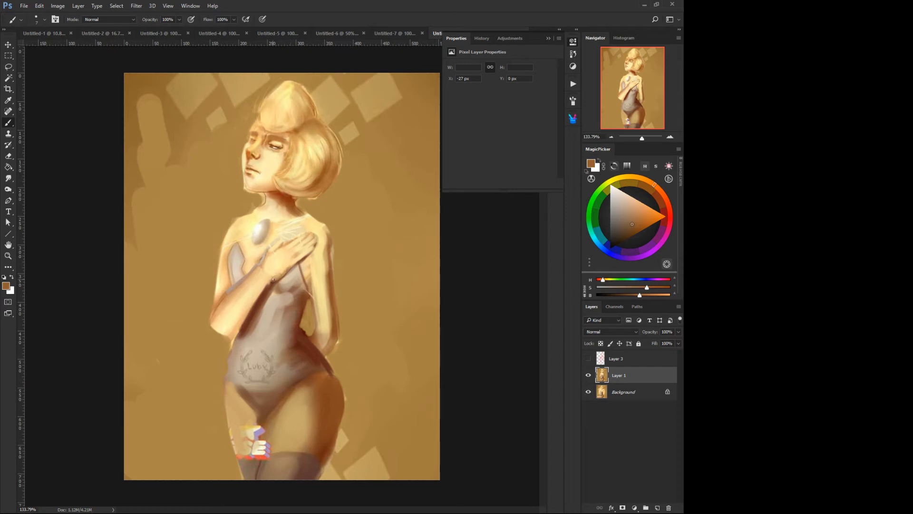
drag(314, 247, 293, 265)
- Tone down the bright highlight on the chest gem with strokes along its length
key(alt)
alt+click(265, 227)
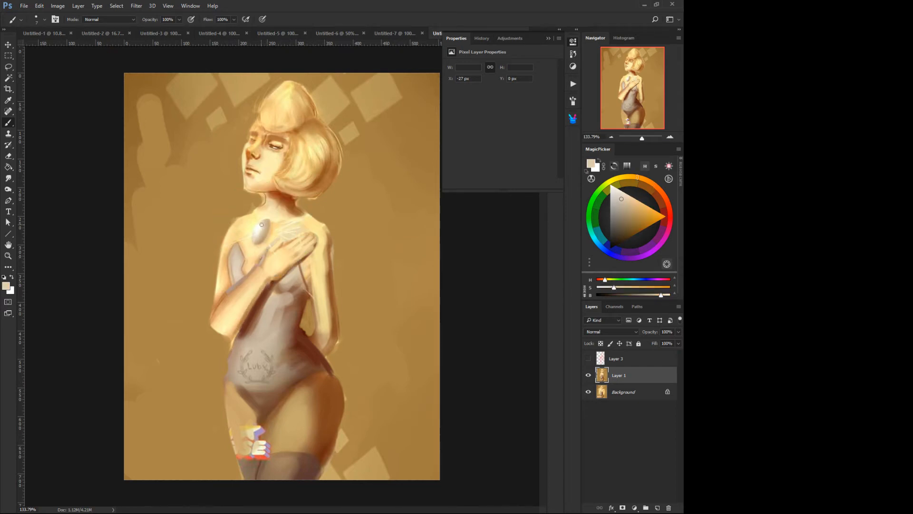
drag(261, 224, 252, 244)
- Slim the front upper arm and elbow by painting sampled background colour along their outer edge
alt+click(226, 261)
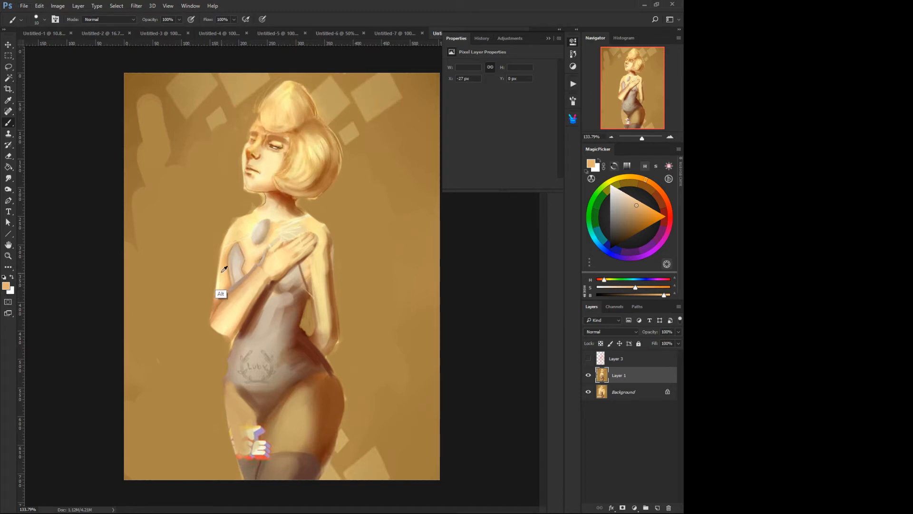
alt+click(218, 241)
mouse_move(220, 235)
mouse_down()
mouse_move(217, 279)
mouse_move(226, 217)
mouse_move(215, 294)
mouse_up()
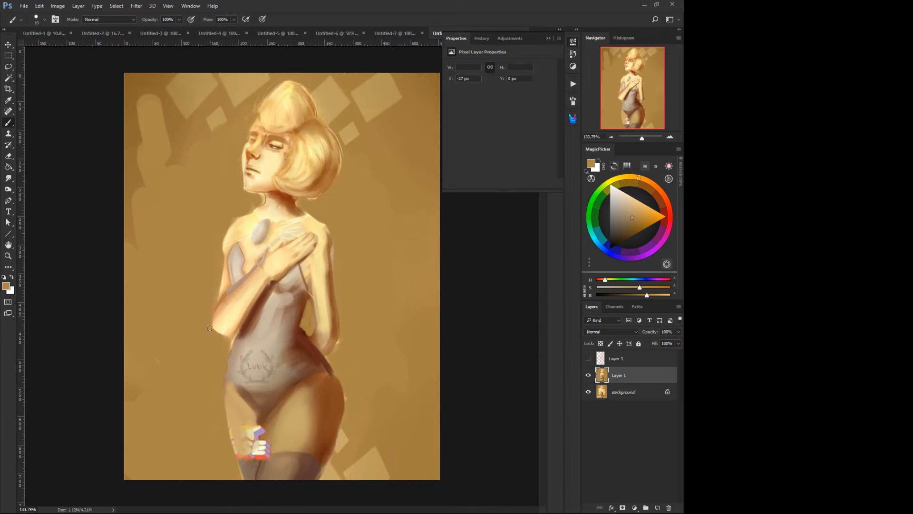
drag(233, 332, 221, 338)
- Shade the front forearm near the elbow with a sampled orange skin tone and a smaller brush
alt+click(225, 304)
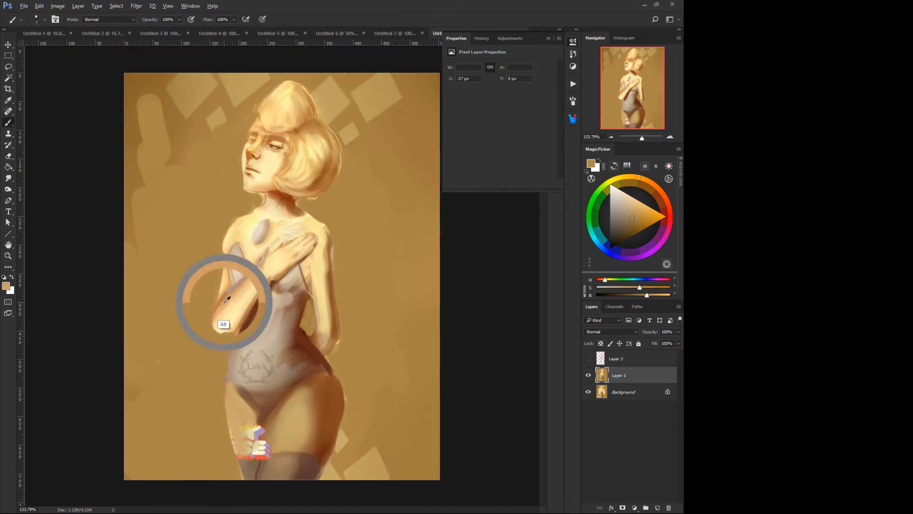
key([)
key([)
drag(235, 316, 222, 331)
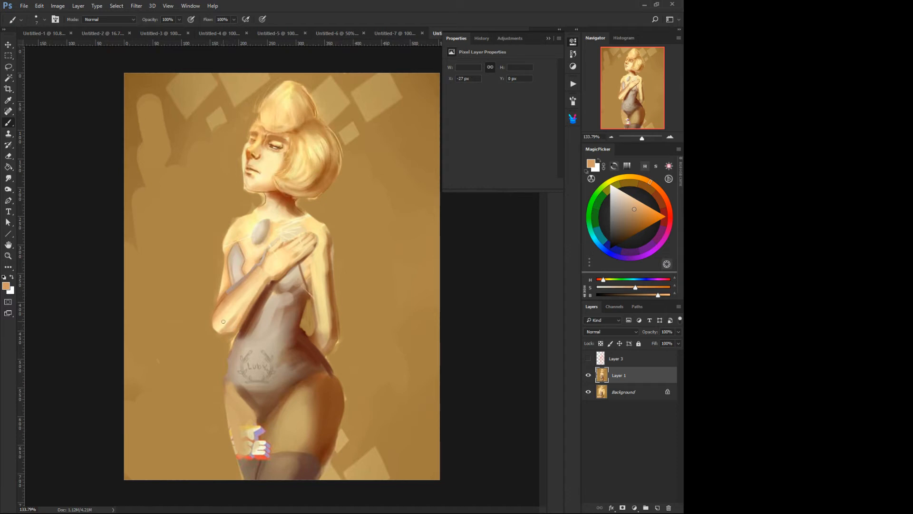
- Model the front shoulder and upper chest with skin tones sampled around the neck and collarbone
alt+click(239, 203)
alt+click(260, 212)
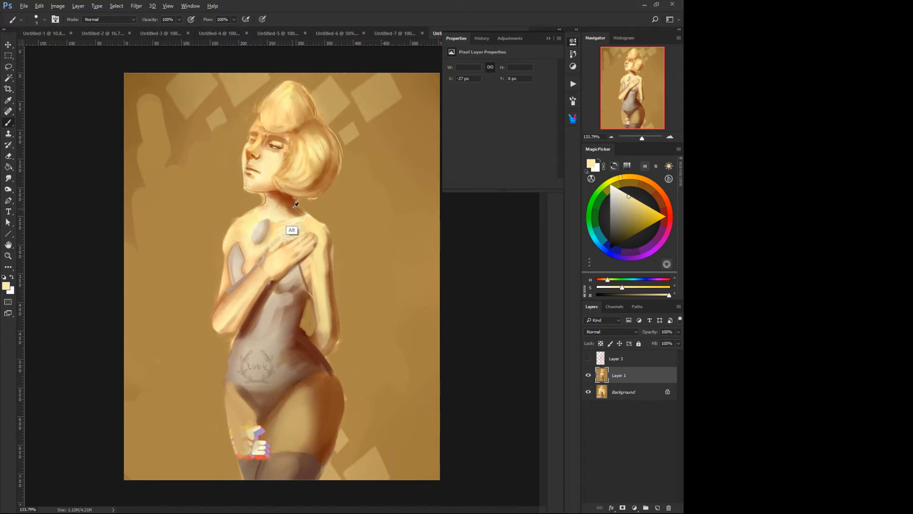
alt+click(281, 223)
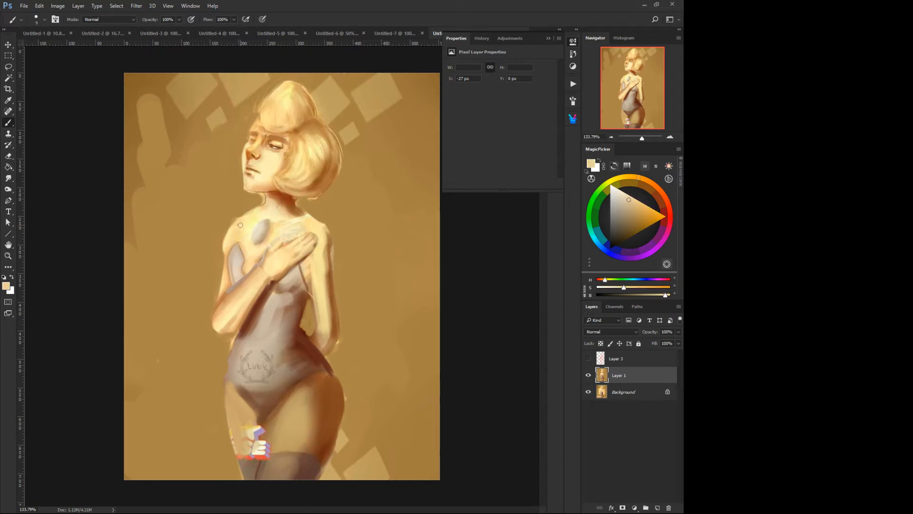
alt+click(283, 210)
alt+click(290, 209)
mouse_move(243, 224)
mouse_down()
mouse_move(228, 248)
mouse_move(239, 232)
mouse_move(230, 241)
mouse_up()
alt+click(231, 231)
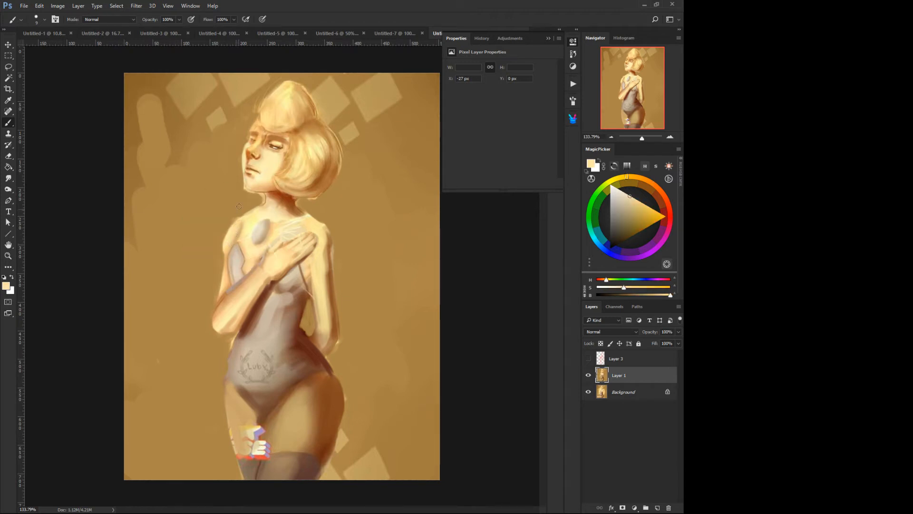
- Trim the front shoulder's outline with background colour, and even out the neck under the chin with sampled peach
alt+click(235, 231)
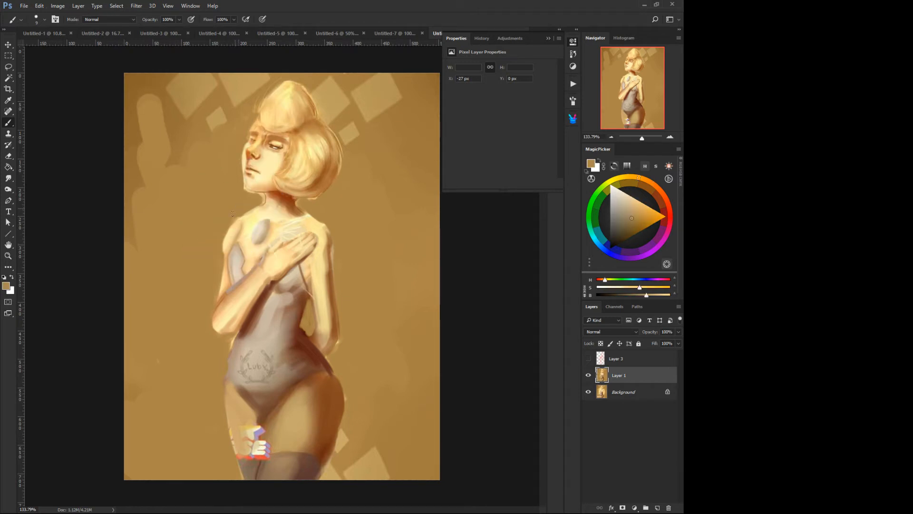
alt+click(270, 200)
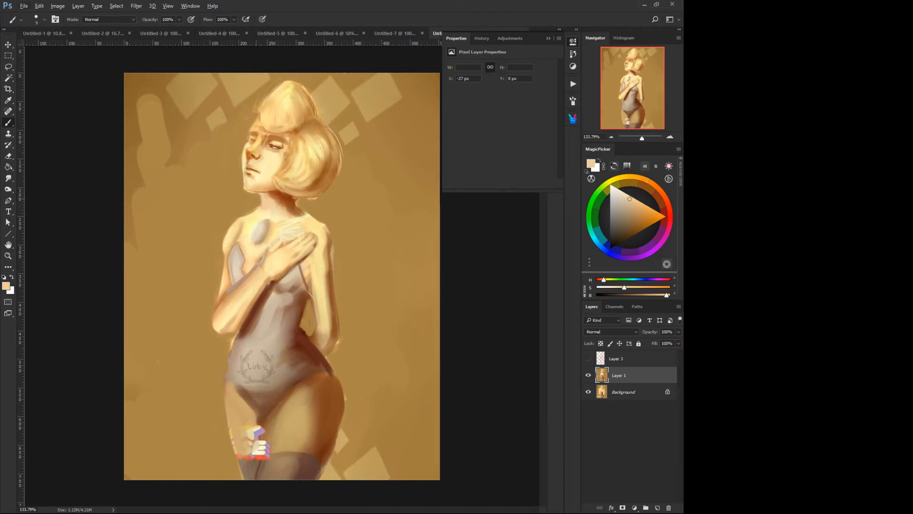
drag(267, 195, 277, 201)
- Brush the peach midtone over the chest around the gem and along the front forearm
key(bracketright)
key(bracketright)
key(bracketleft)
key(bracketleft)
mouse_move(240, 288)
mouse_down()
mouse_move(218, 315)
mouse_move(260, 269)
mouse_move(220, 312)
mouse_up()
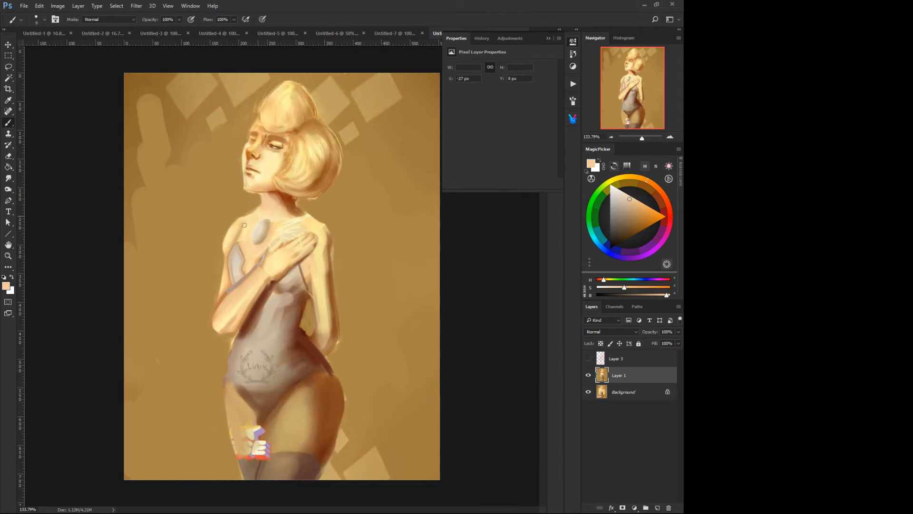
- Add sampled brown shadow along the base of the neck and collarbone, and touch up the rear upper arm's edge
alt+click(286, 208)
mouse_move(272, 220)
mouse_down()
mouse_move(299, 218)
mouse_move(244, 217)
mouse_up()
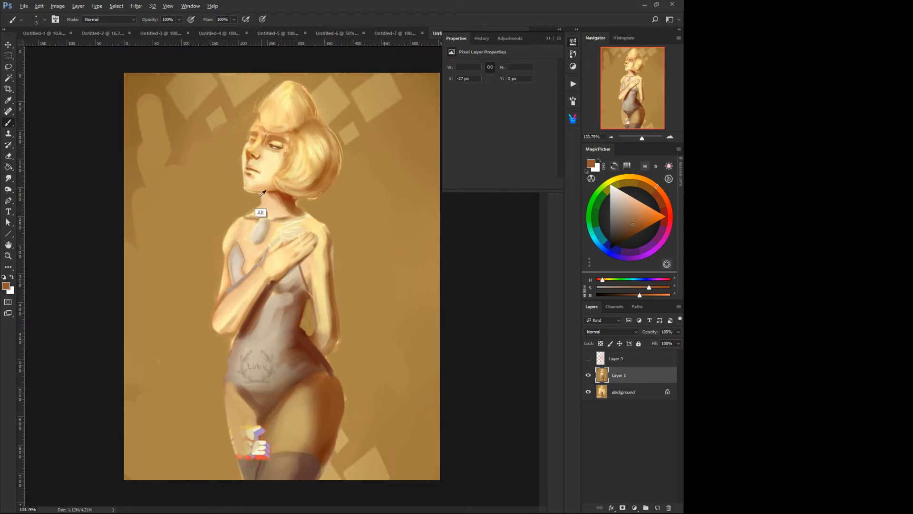
alt+click(255, 215)
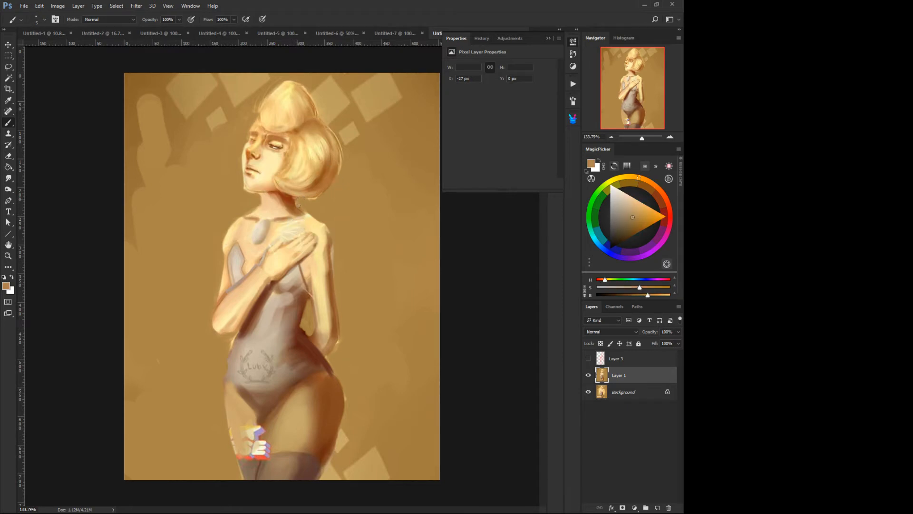
alt+click(331, 262)
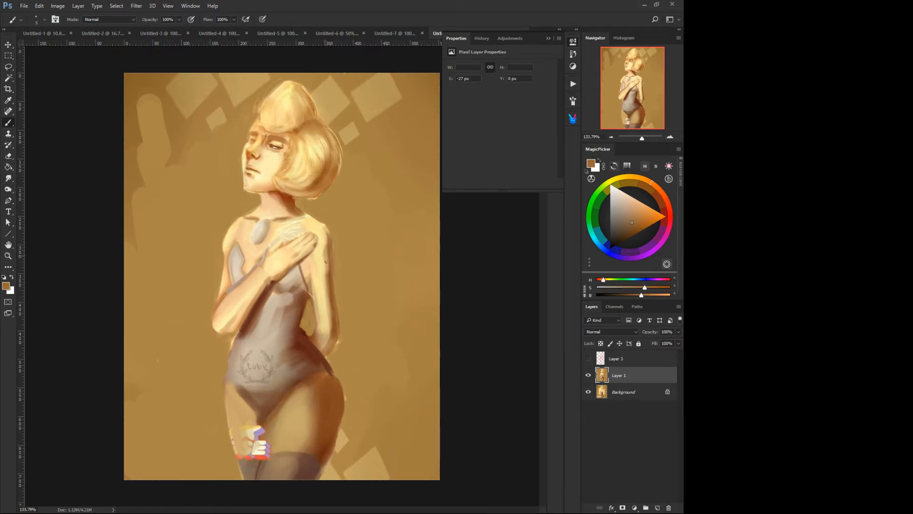
- Soften the dark nostril and the shadow under the nose with sampled light skin colour
alt+click(245, 167)
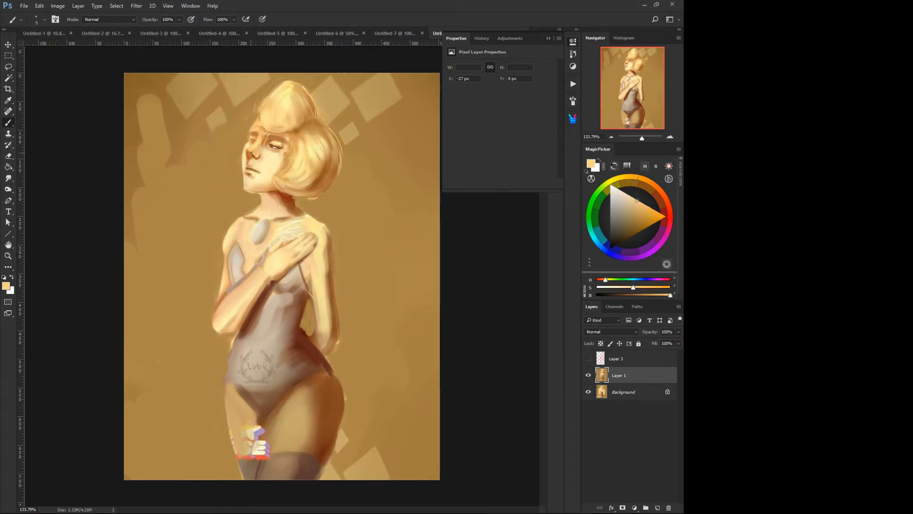
alt+click(253, 153)
mouse_move(255, 154)
mouse_down()
mouse_move(260, 160)
mouse_move(250, 154)
mouse_up()
- Define the nose bridge and far eye area with sampled brown and light skin tones
alt+click(262, 142)
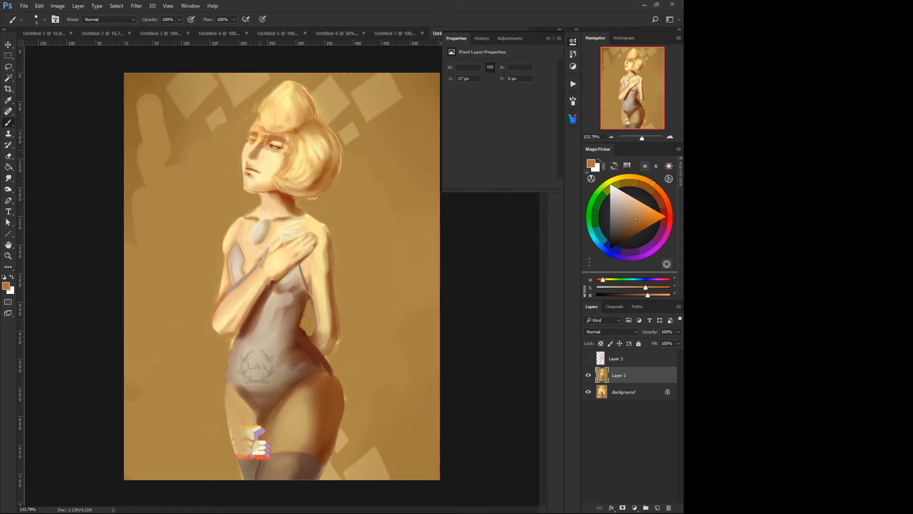
key(alt)
alt+click(265, 210)
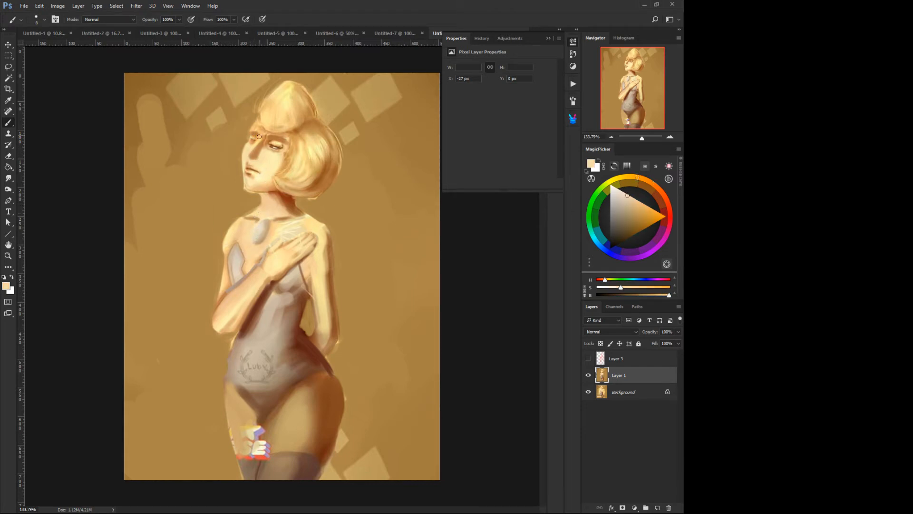
- Sharpen the far eye, brow and nose shadows with sampled orange-brown and dark red-brown
alt+click(252, 154)
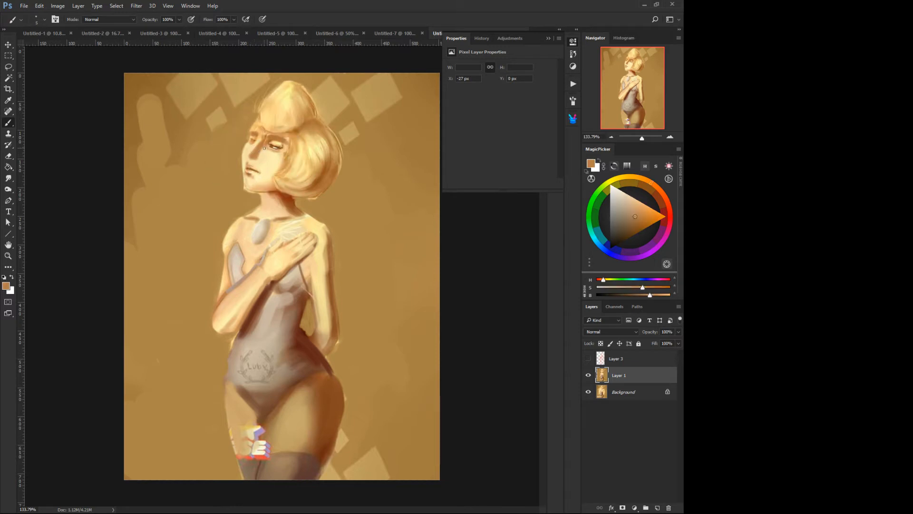
alt+click(289, 200)
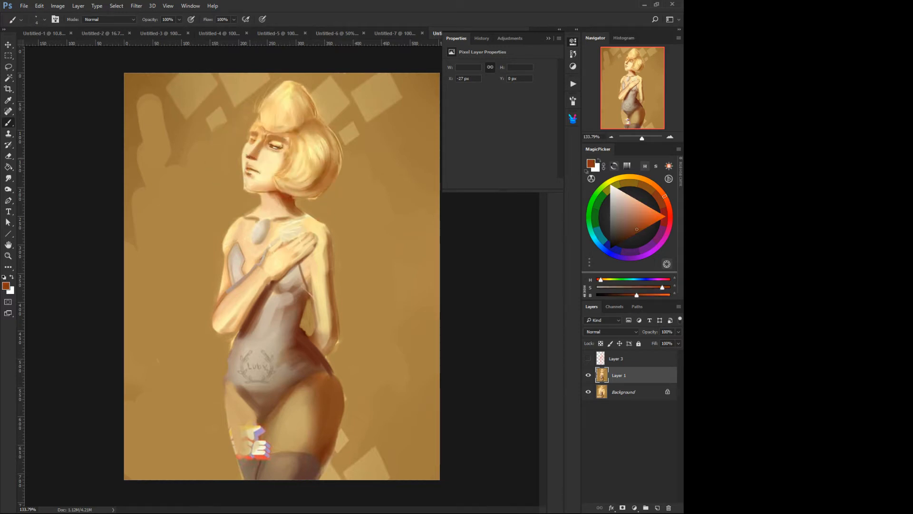
key(alt)
- Lasso the mouth, enlarge it to about 124% width and 112% height, nudge it into place and return to the Brush
key(l)
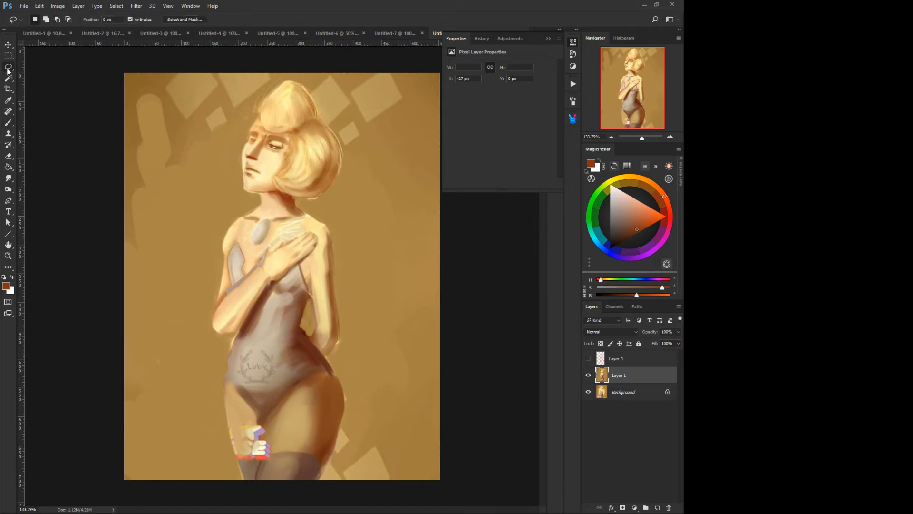
mouse_move(245, 173)
mouse_down()
mouse_move(261, 176)
mouse_move(247, 171)
mouse_move(253, 175)
mouse_up()
right_click(251, 172)
click(237, 153)
click(237, 128)
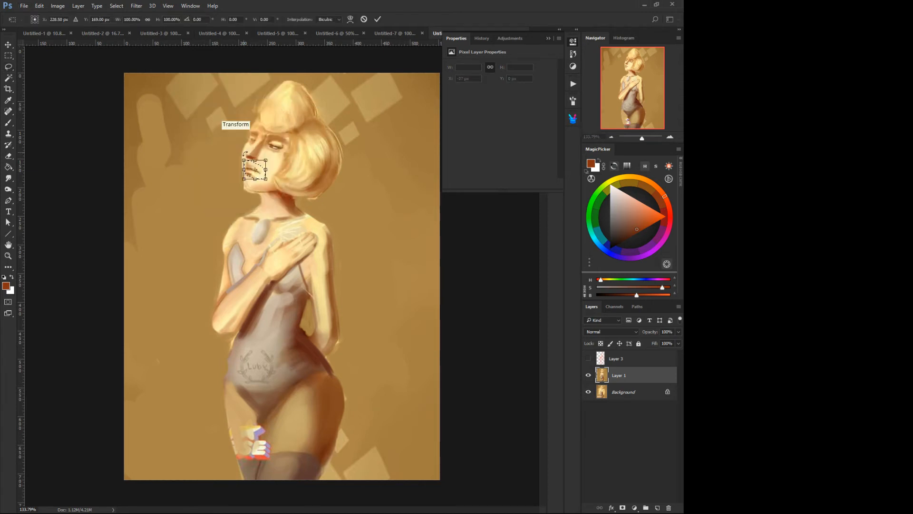
drag(266, 180, 250, 175)
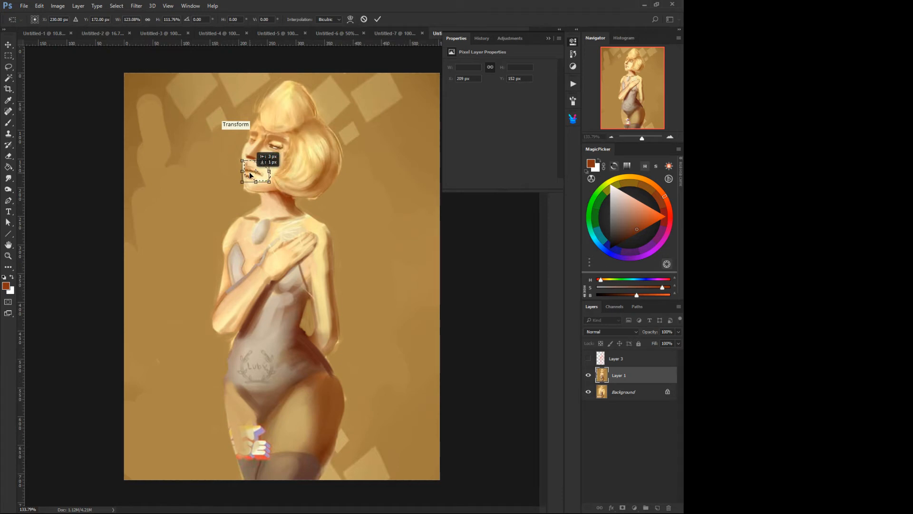
key(Return)
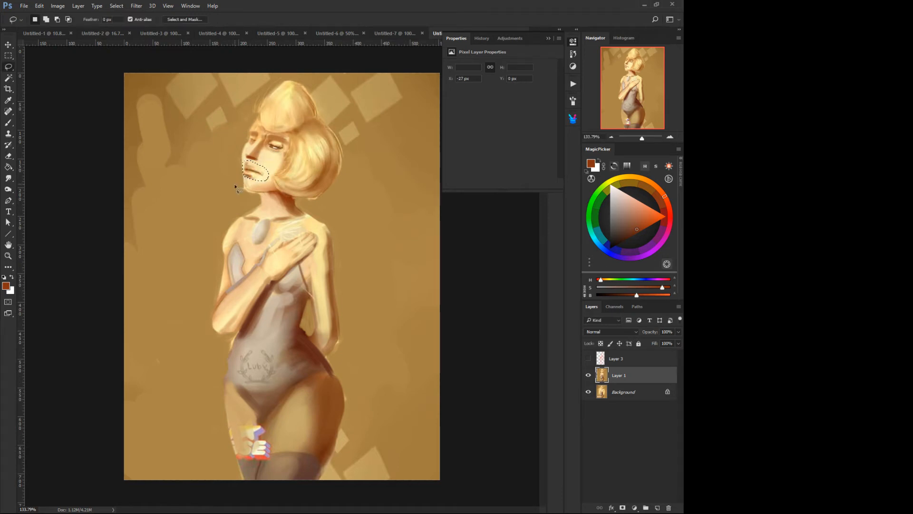
click(235, 187)
right_click(212, 175)
click(204, 145)
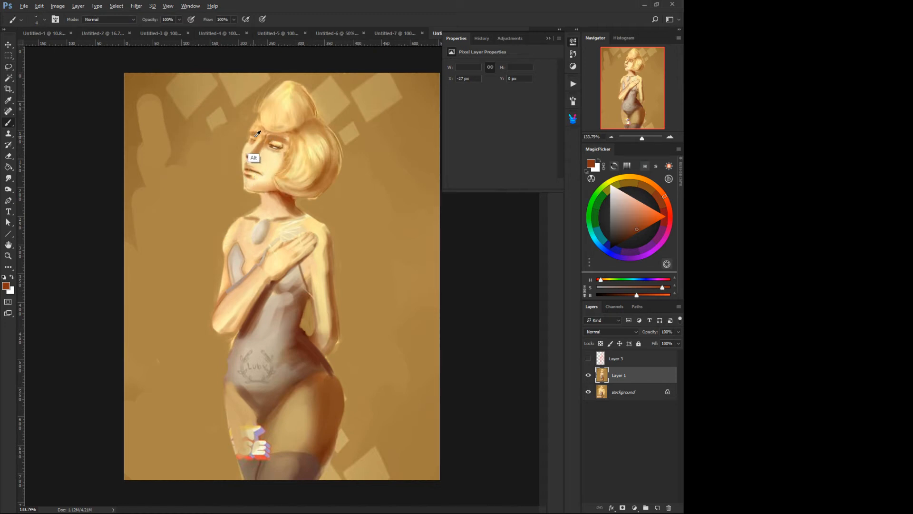
- Shade the side of the cheek down to the jaw and touch up the facial features with sampled browns
alt+click(267, 158)
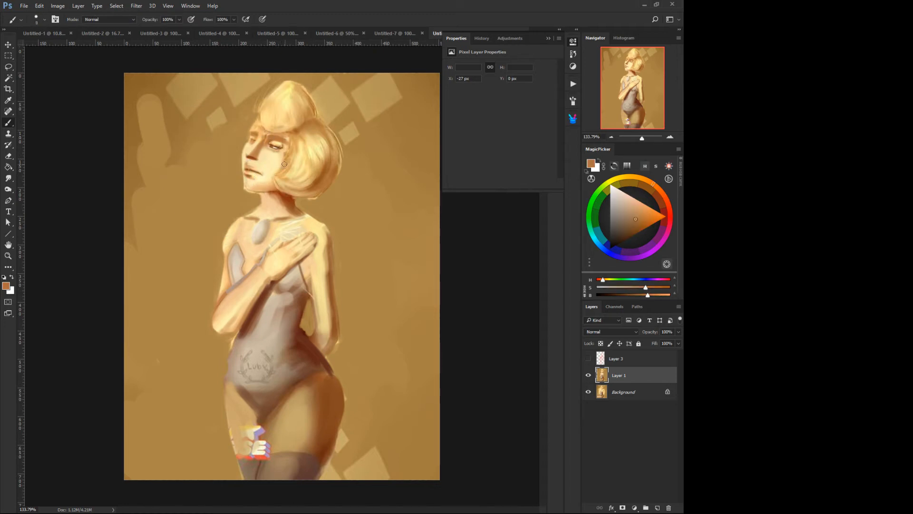
mouse_move(285, 149)
mouse_down()
mouse_move(261, 186)
mouse_move(276, 174)
mouse_move(271, 186)
mouse_move(258, 189)
mouse_up()
alt+click(257, 156)
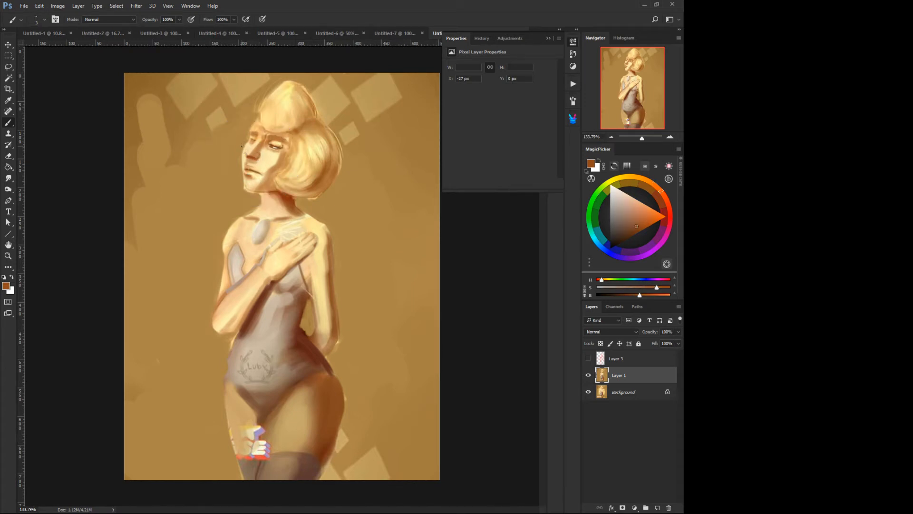
alt+click(282, 161)
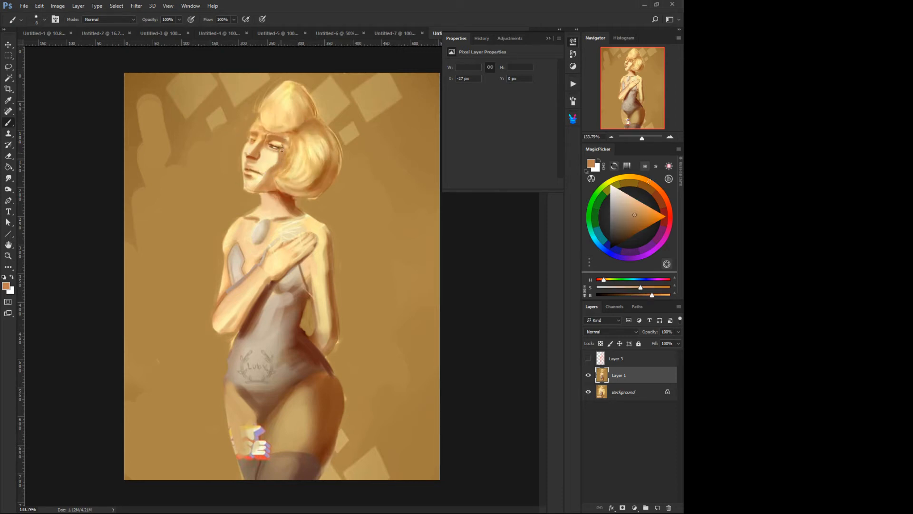
- Paint the forehead up into the hairline with sampled light skin colour, using a larger brush
alt+click(265, 159)
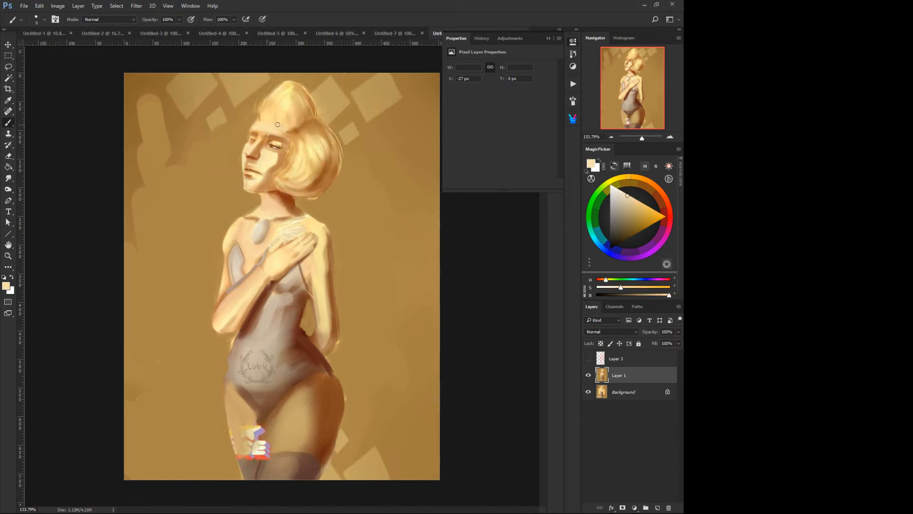
key(bracketright)
key(bracketright)
key(bracketleft)
key(bracketleft)
key(bracketright)
key(bracketright)
key(bracketright)
drag(259, 123, 257, 111)
- Define the jaw and chin shadow with sampled red-brown, and clean up the cheek with light skin colour
alt+click(283, 204)
key(bracketleft)
key(bracketleft)
key(bracketleft)
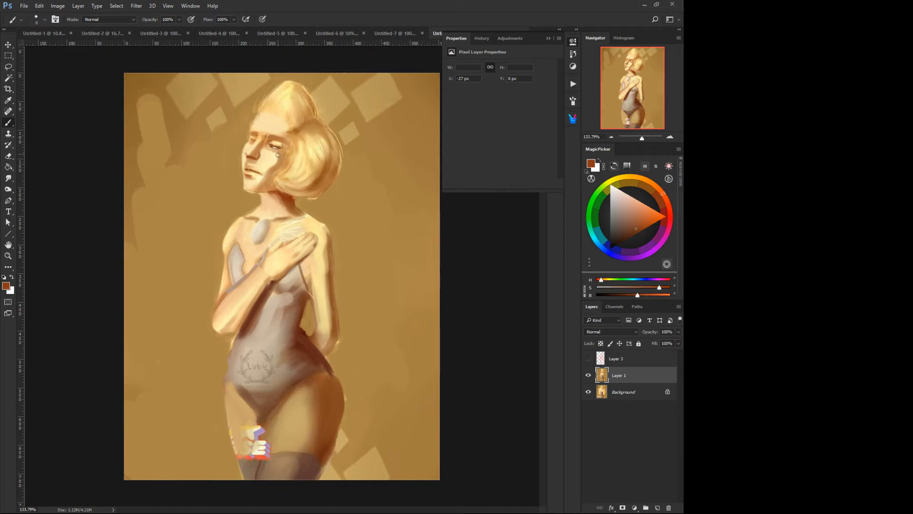
drag(269, 170, 253, 191)
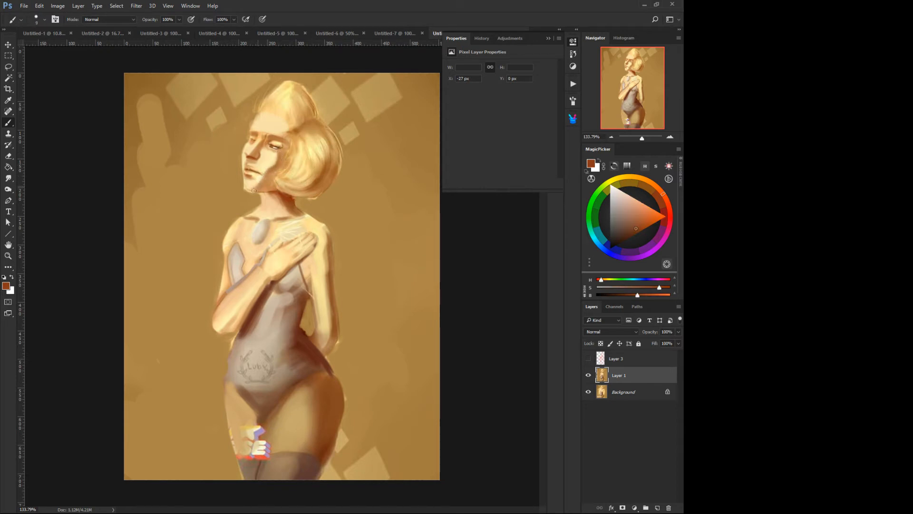
alt+click(274, 159)
drag(277, 156, 253, 186)
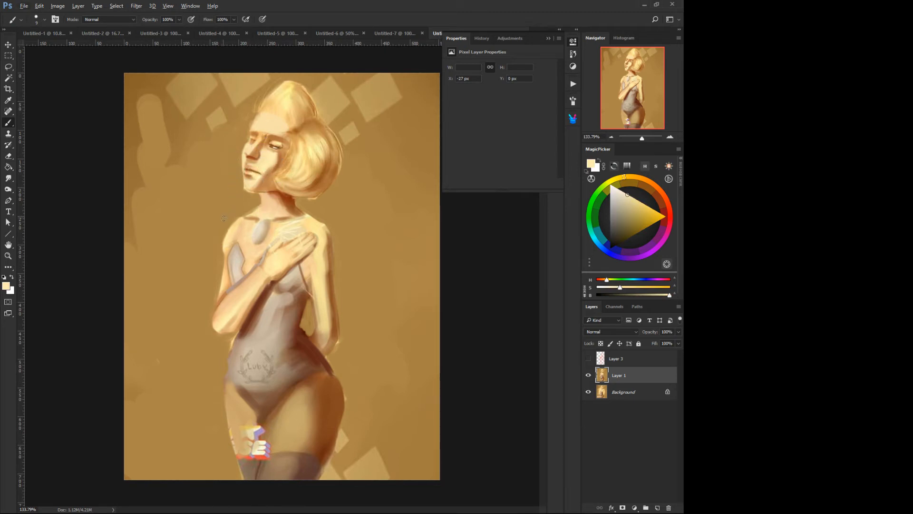
- Brush a sampled brown shadow across the raised top section of the hair and compare the result with the original painting
alt+click(257, 129)
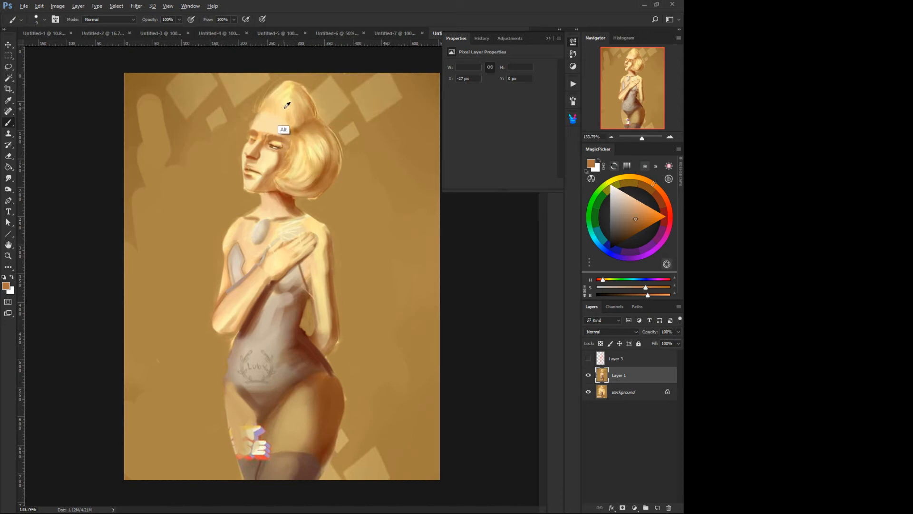
alt+click(321, 179)
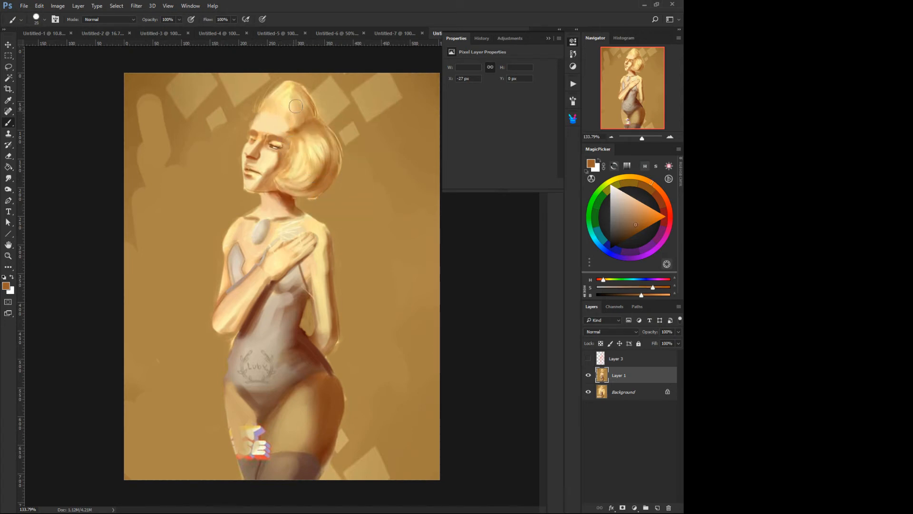
mouse_move(308, 109)
mouse_down()
mouse_move(299, 89)
mouse_move(304, 113)
mouse_move(276, 87)
mouse_move(288, 113)
mouse_move(292, 99)
mouse_move(285, 122)
mouse_move(297, 110)
mouse_move(300, 118)
mouse_move(276, 140)
mouse_move(292, 118)
mouse_move(292, 90)
mouse_move(276, 123)
mouse_up()
key(bracketleft)
key(bracketleft)
key(bracketleft)
key(bracketright)
key(bracketright)
key(bracketright)
drag(303, 94, 288, 119)
mouse_move(293, 94)
mouse_down()
mouse_move(277, 125)
mouse_move(289, 113)
mouse_move(279, 123)
mouse_move(273, 116)
mouse_move(282, 109)
mouse_move(271, 134)
mouse_up()
key(bracketleft)
key(bracketleft)
key(bracketleft)
click(589, 375)
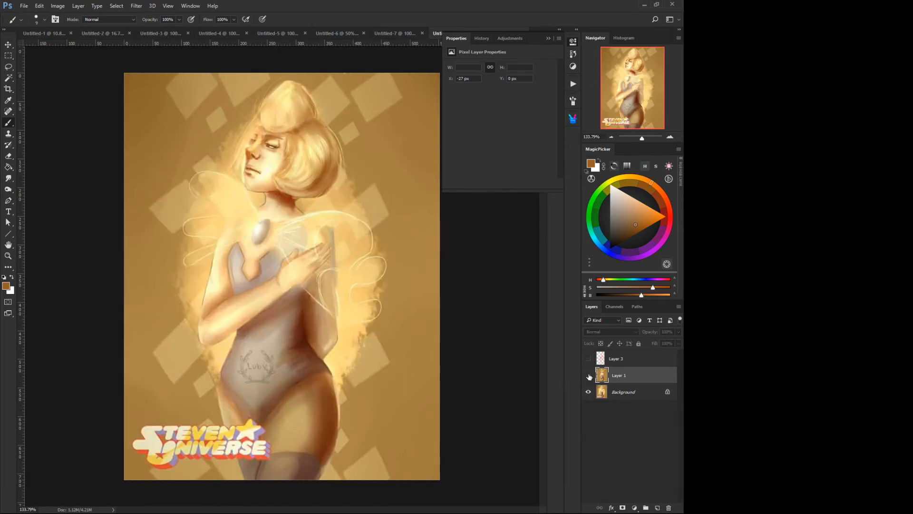
click(588, 376)
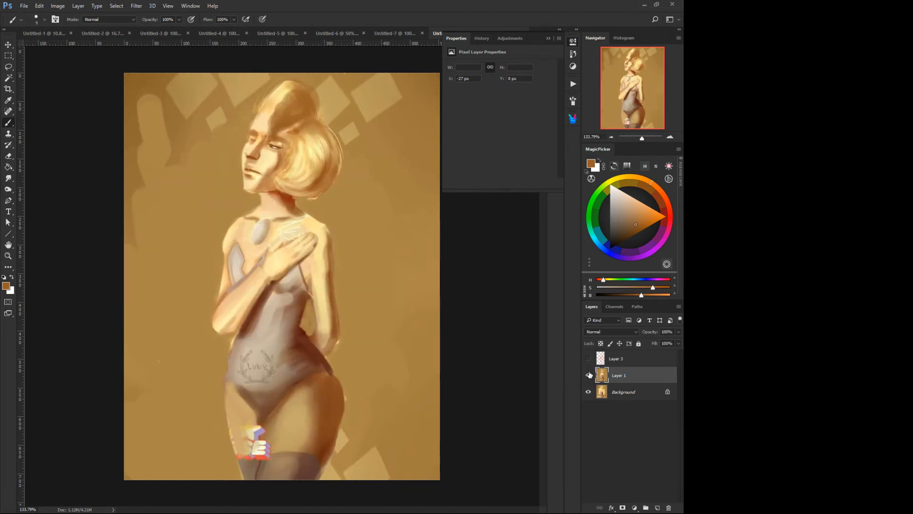
- Darken the temple and outer cheek where the face meets the hair with sampled brown
alt+click(283, 160)
drag(291, 156, 279, 172)
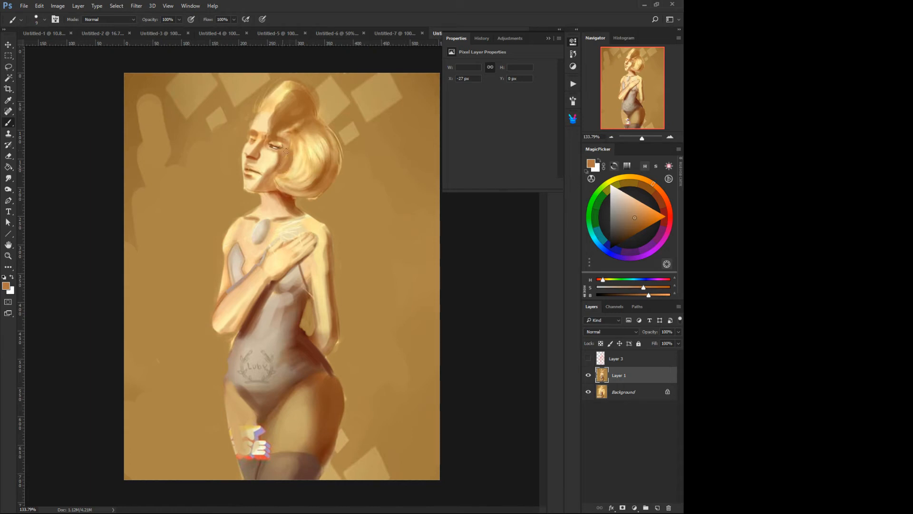
drag(289, 136, 292, 157)
alt+click(315, 183)
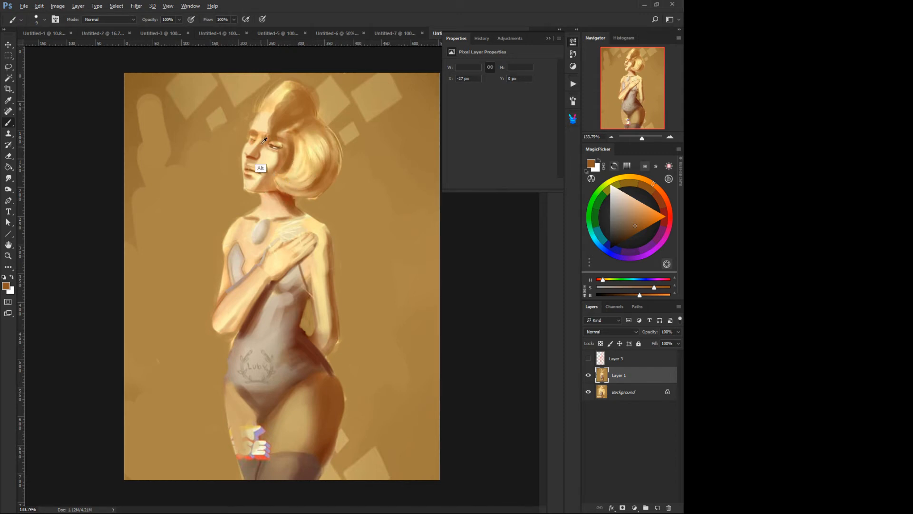
- Brighten the front of the raised hair section with sampled pale yellow, from its crown down to the hairline
alt+click(270, 119)
key(bracketright)
key(bracketright)
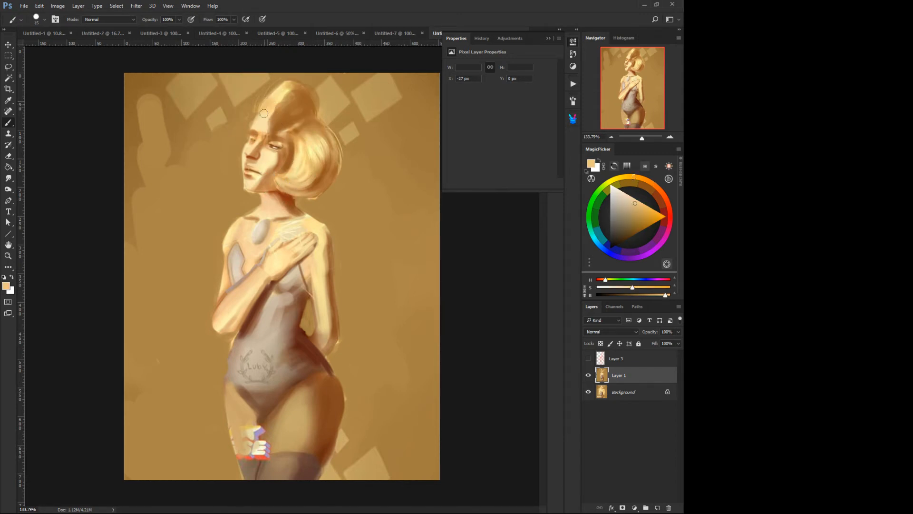
alt+click(309, 150)
key(bracketleft)
key(bracketleft)
key(bracketleft)
key(bracketleft)
key(bracketleft)
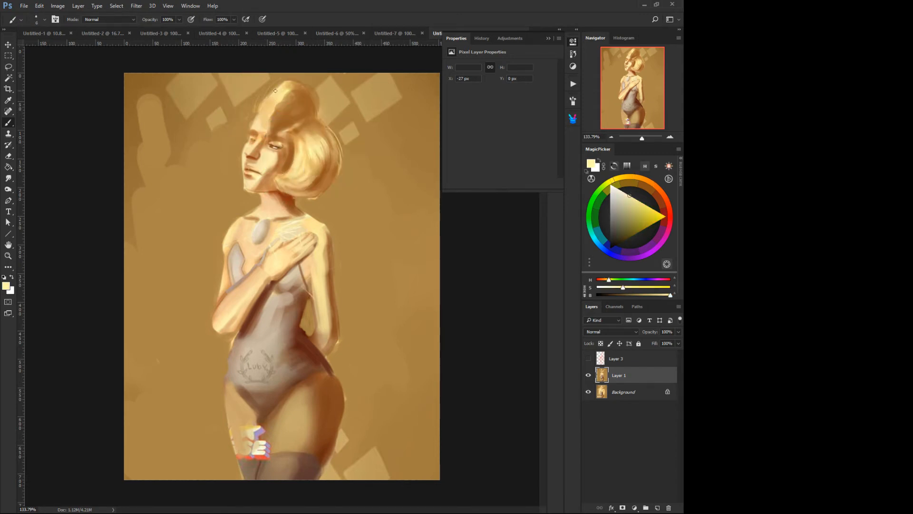
key(bracketright)
key(bracketright)
key(bracketright)
key(bracketright)
mouse_move(285, 82)
mouse_down()
mouse_move(265, 101)
mouse_move(273, 92)
mouse_move(267, 118)
mouse_up()
- Paint sampled brown shadow where the raised hair section meets the side bob, using a larger brush
alt+click(291, 108)
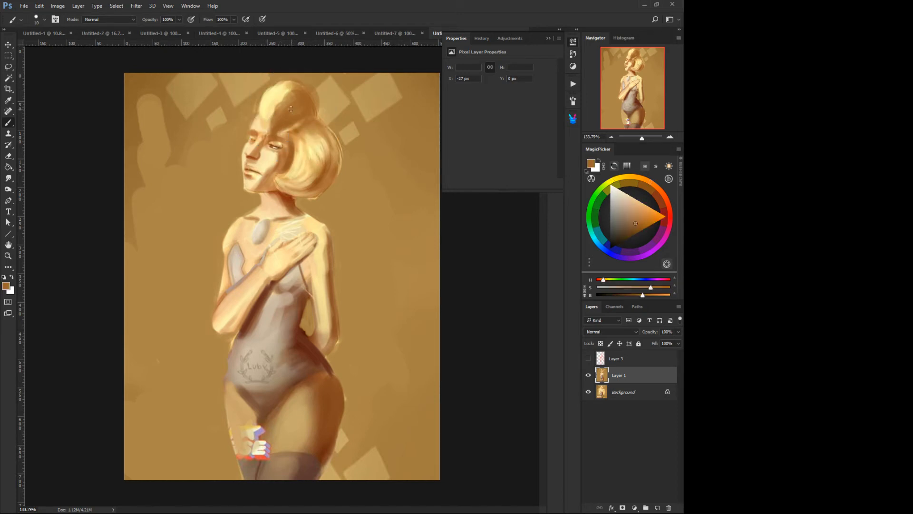
key(bracketright)
key(bracketright)
key(bracketright)
key(bracketright)
key(bracketright)
drag(317, 123, 296, 141)
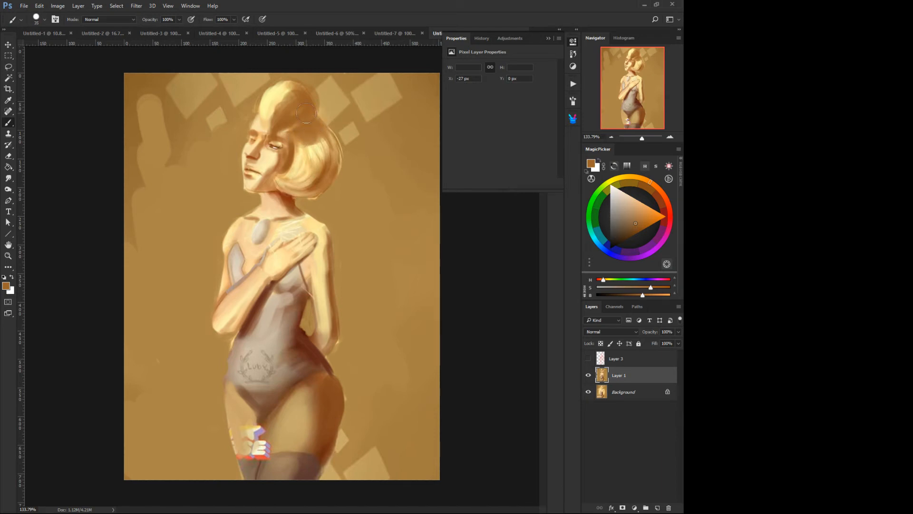
- Add a pale yellow hair flick protruding beyond the far cheek, and shade its base with sampled brown
alt+click(292, 166)
key(bracketleft)
key(bracketleft)
key(bracketleft)
key(bracketleft)
key(bracketleft)
key(bracketleft)
mouse_move(237, 163)
mouse_down()
mouse_move(241, 172)
mouse_move(229, 156)
mouse_move(243, 174)
mouse_up()
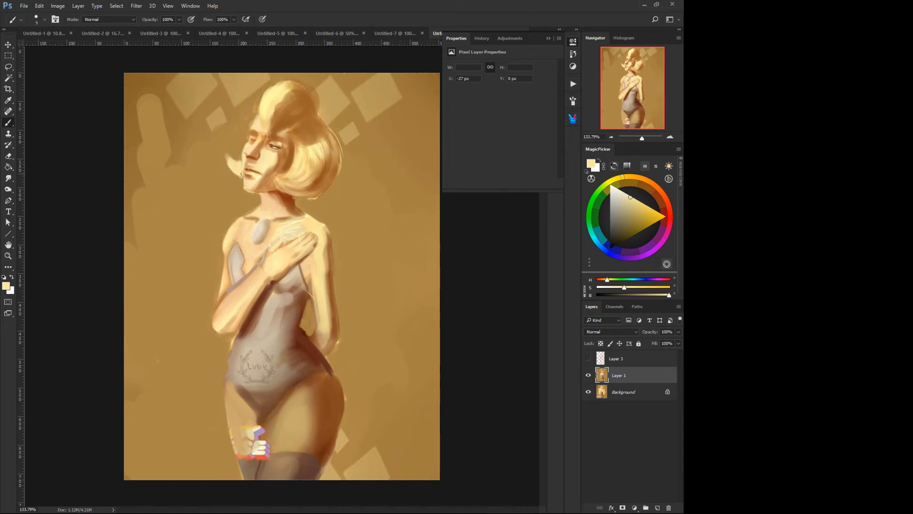
alt+click(313, 203)
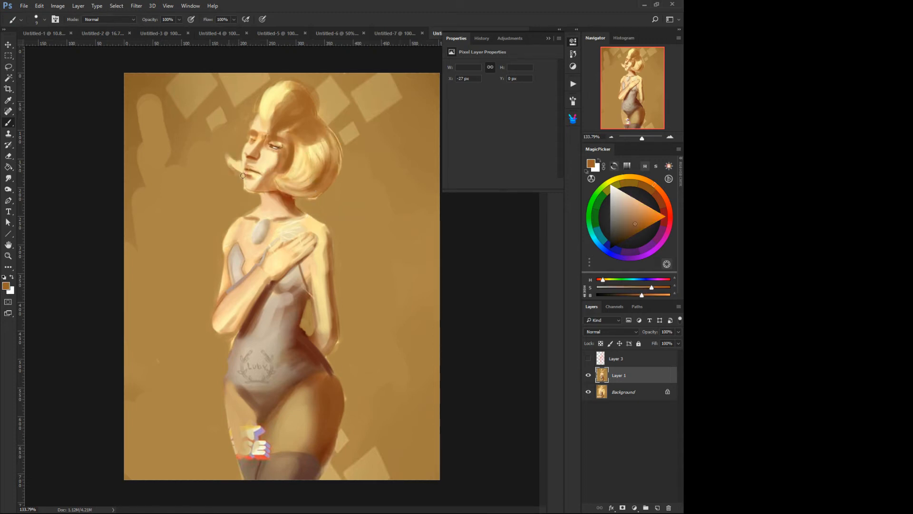
drag(243, 175, 239, 168)
- Cover the white ruffle strokes above the hand with sampled peach skin tones up to the collarbone
alt+click(275, 226)
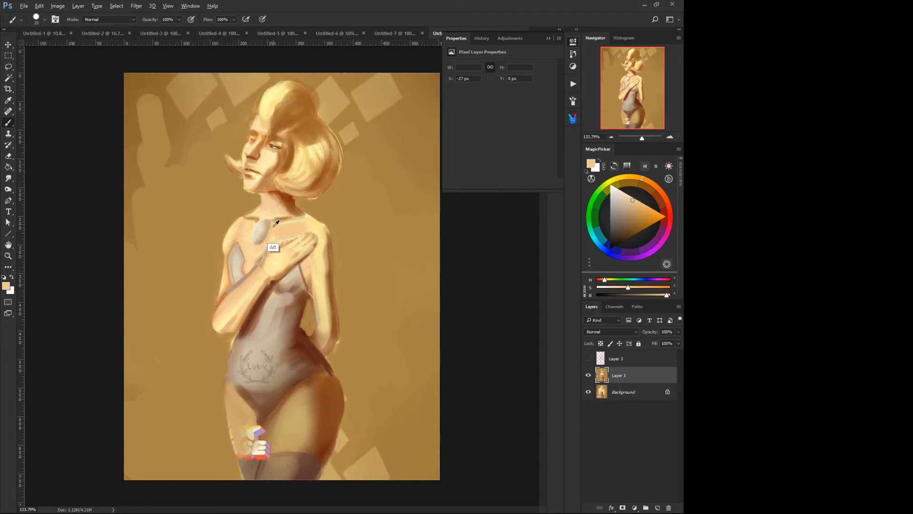
alt+click(272, 238)
mouse_move(273, 230)
mouse_down()
mouse_move(270, 242)
mouse_move(285, 241)
mouse_move(303, 222)
mouse_up()
key(bracketleft)
key(bracketleft)
key(bracketleft)
key(bracketleft)
key(bracketleft)
key(bracketleft)
alt+click(274, 247)
alt+click(290, 229)
key(bracketright)
key(bracketright)
key(bracketright)
- Shade the collarbone and the neck muscle with sampled browns, using a small brush
alt+click(285, 239)
key(bracketleft)
key(bracketleft)
key(bracketleft)
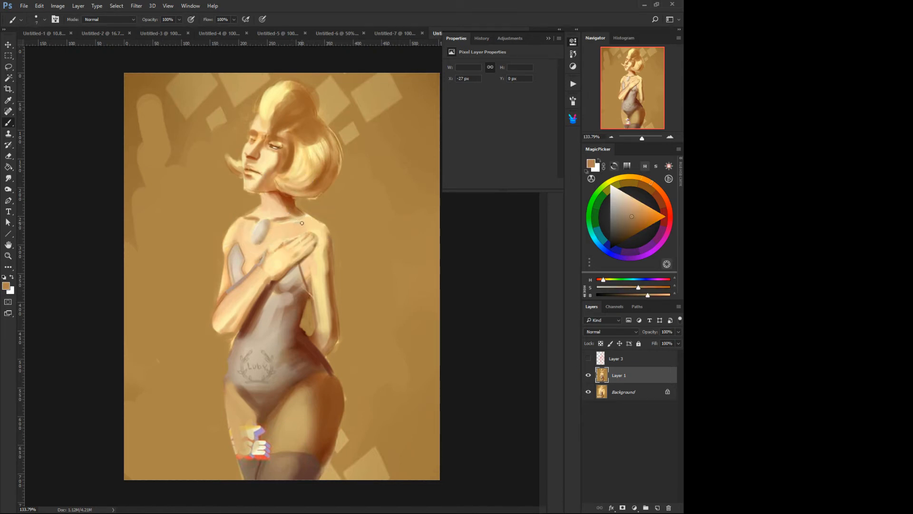
mouse_move(302, 222)
mouse_down()
mouse_move(270, 222)
mouse_move(287, 218)
mouse_move(276, 219)
mouse_move(281, 210)
mouse_up()
alt+click(278, 237)
alt+click(289, 223)
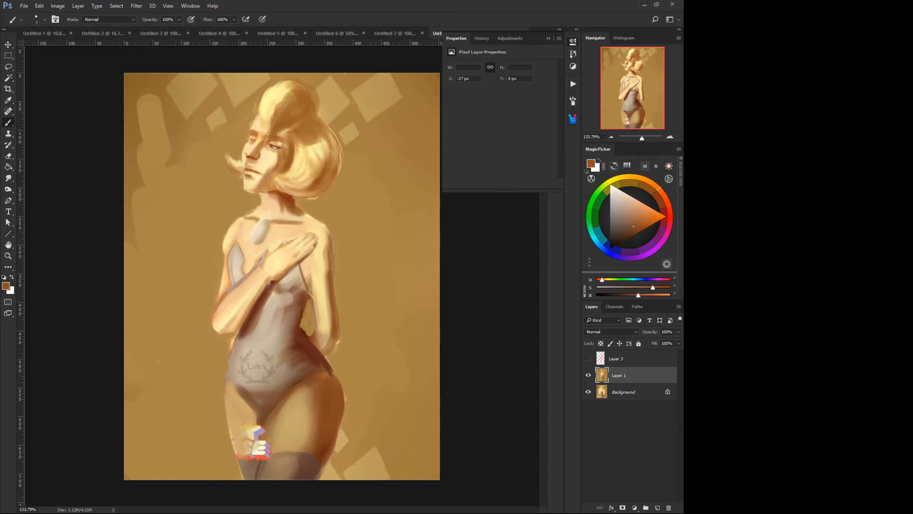
mouse_move(170, 108)
mouse_down()
mouse_move(222, 138)
mouse_move(208, 131)
mouse_up()
key(ctrl+z)
key(ctrl+alt+z)
- Darken the crease under the bust with brown, and add sampled light beige highlights to both sides of the bodice
drag(297, 282, 277, 286)
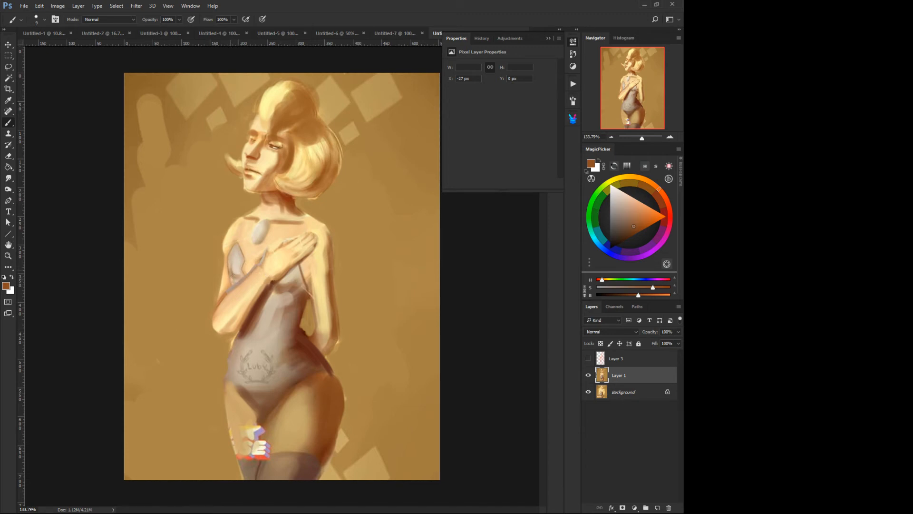
alt+click(289, 277)
key(bracketright)
key(bracketright)
key(bracketright)
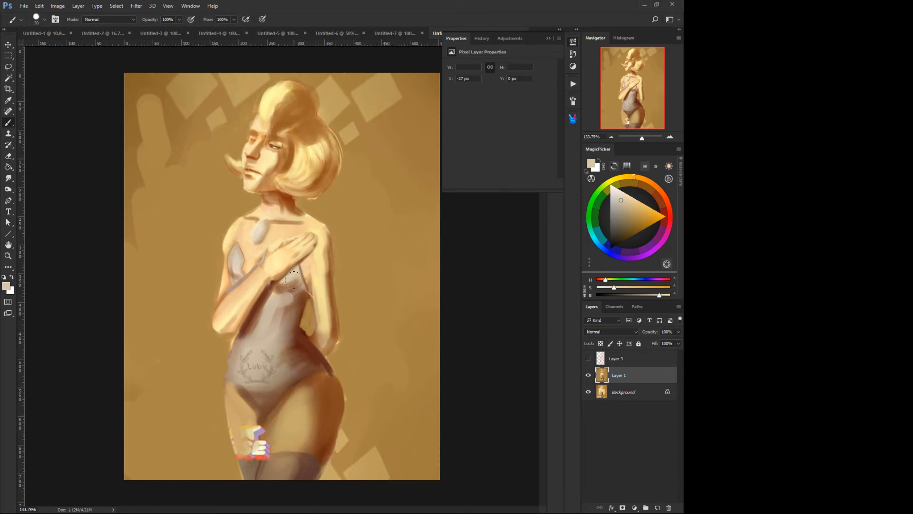
drag(233, 261, 230, 274)
key(bracketleft)
key(bracketleft)
- Add sampled dark red-brown shadow along the front forearm's underside and at the bottom of the bodysuit between the thighs
alt+click(257, 309)
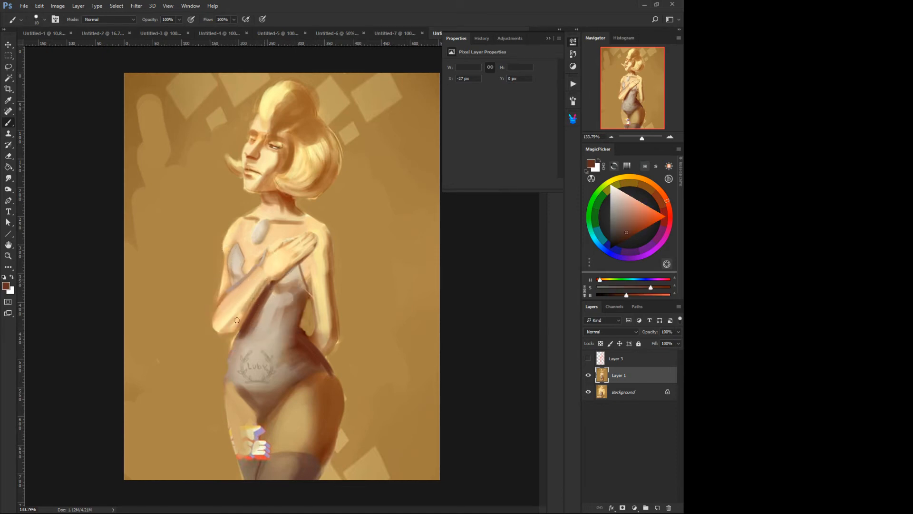
mouse_move(237, 320)
mouse_down()
mouse_move(259, 288)
mouse_move(247, 311)
mouse_up()
key(bracketright)
key(bracketright)
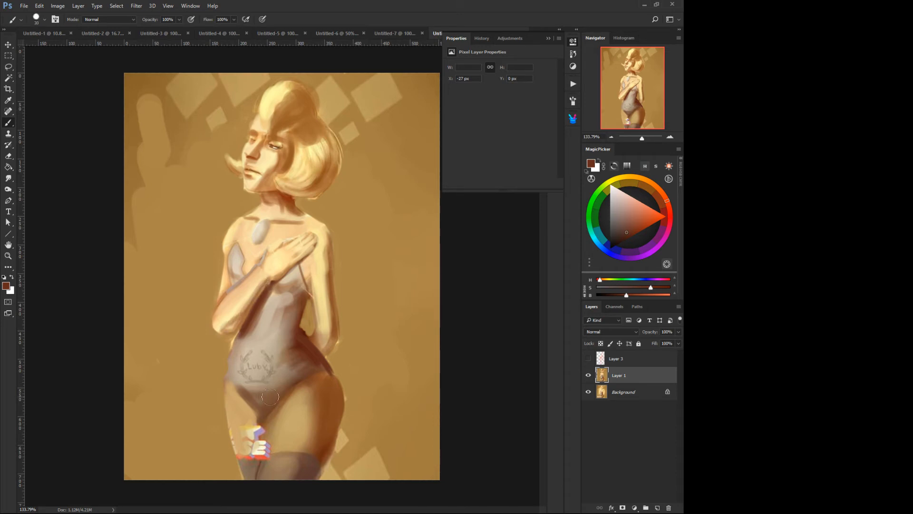
key(bracketleft)
key(bracketleft)
drag(266, 406, 271, 398)
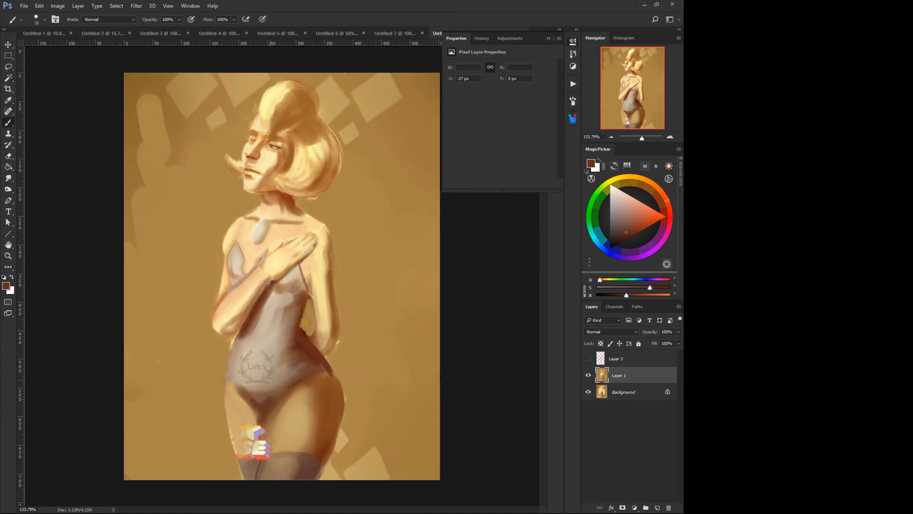
key(alt+bracketleft)
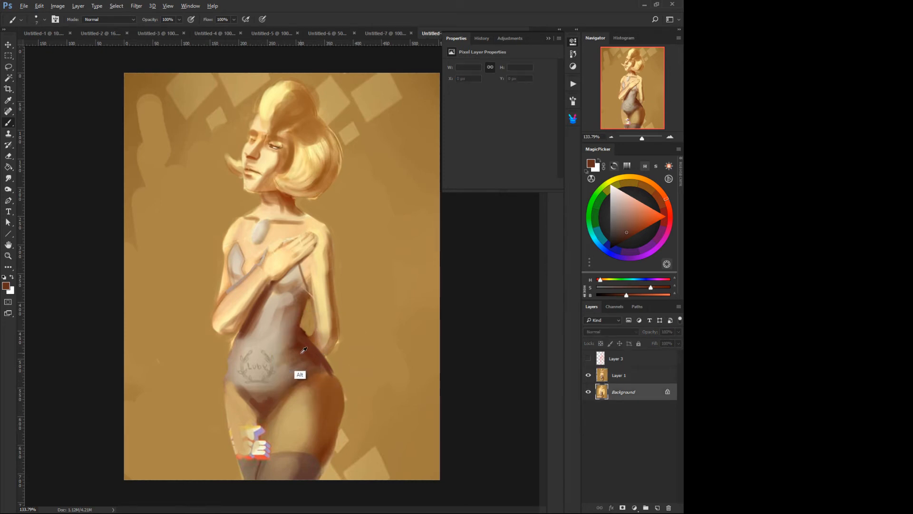
- Try to darken the waist beside the back elbow with a sampled dark brown and a larger brush on the Background layer
alt+click(314, 346)
key(bracketright)
key(bracketright)
key(bracketright)
key(bracketright)
drag(305, 351, 315, 344)
right_click(312, 352)
click(285, 325)
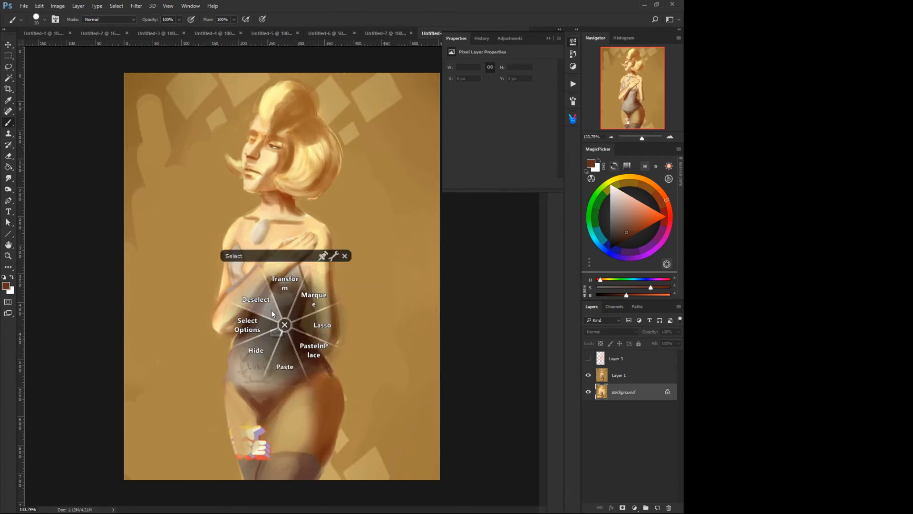
click(271, 314)
alt+click(308, 343)
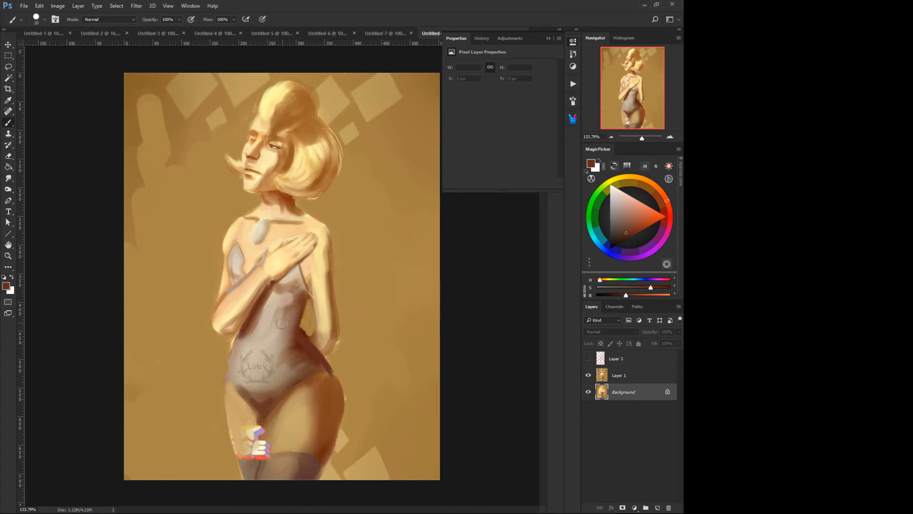
- Collapse the properties display, make Layer 1 the active layer, and check its content by toggling its visibility
click(453, 40)
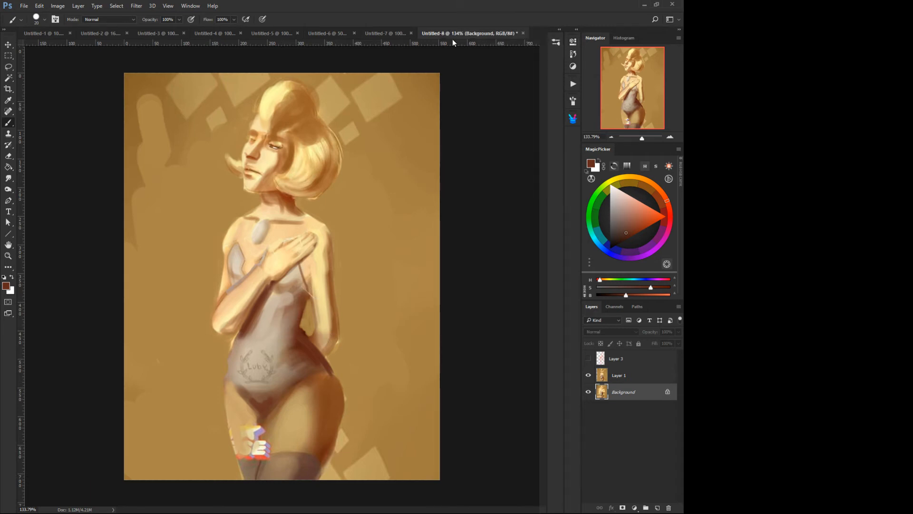
click(602, 373)
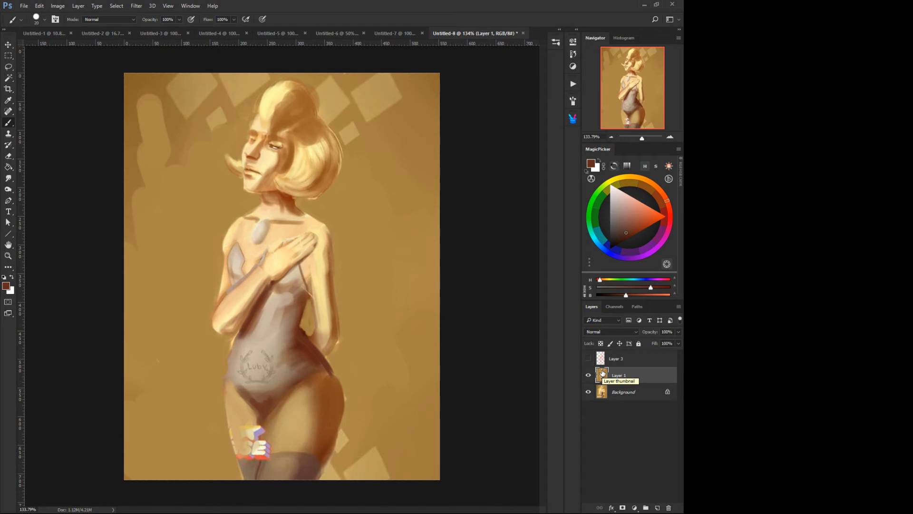
click(588, 377)
click(588, 377)
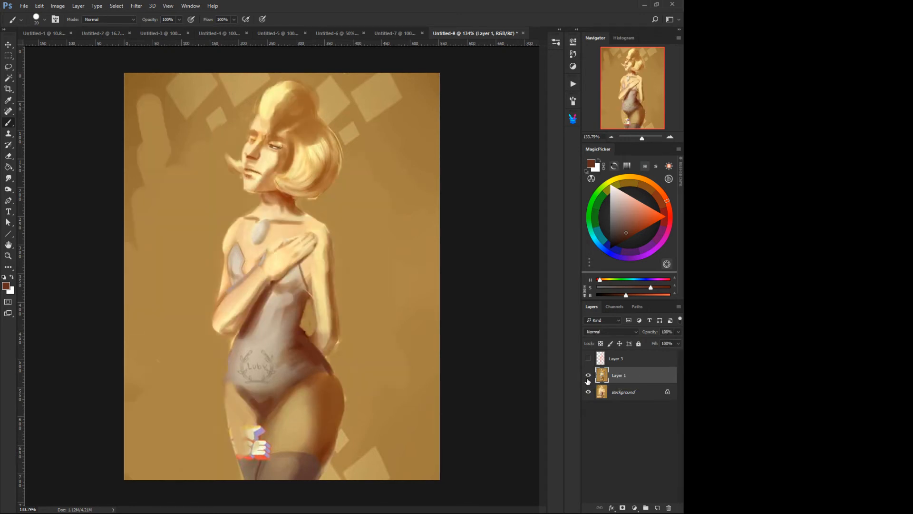
- Shade the waist beside the back elbow and the bodice edge below the hand with sampled dark red-brown, using a smaller brush
alt+click(313, 348)
key(bracketleft)
key(bracketleft)
drag(313, 342, 324, 335)
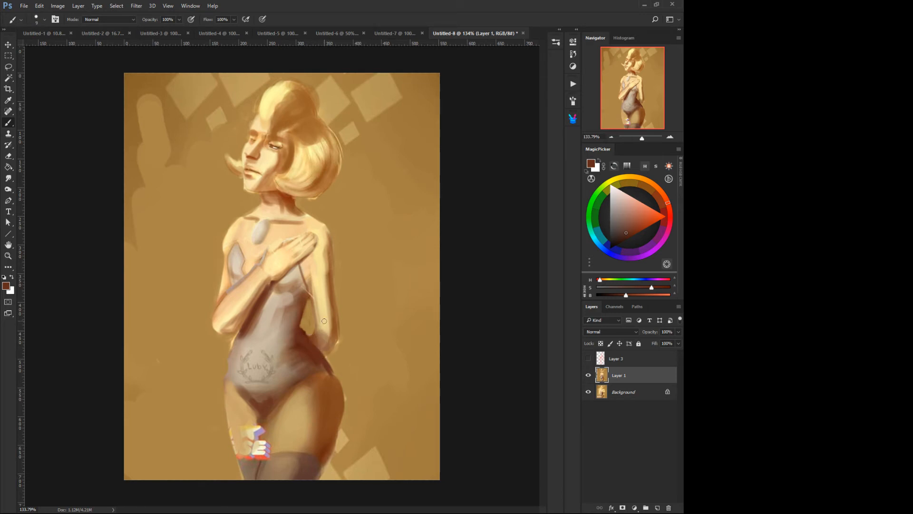
mouse_move(308, 265)
mouse_down()
mouse_move(309, 278)
mouse_move(303, 268)
mouse_move(298, 278)
mouse_move(308, 288)
mouse_move(297, 295)
mouse_up()
- Deepen the shadow along the back thigh's outer side down to the stocking with sampled brown and dark red-brown
key(bracketright)
key(bracketright)
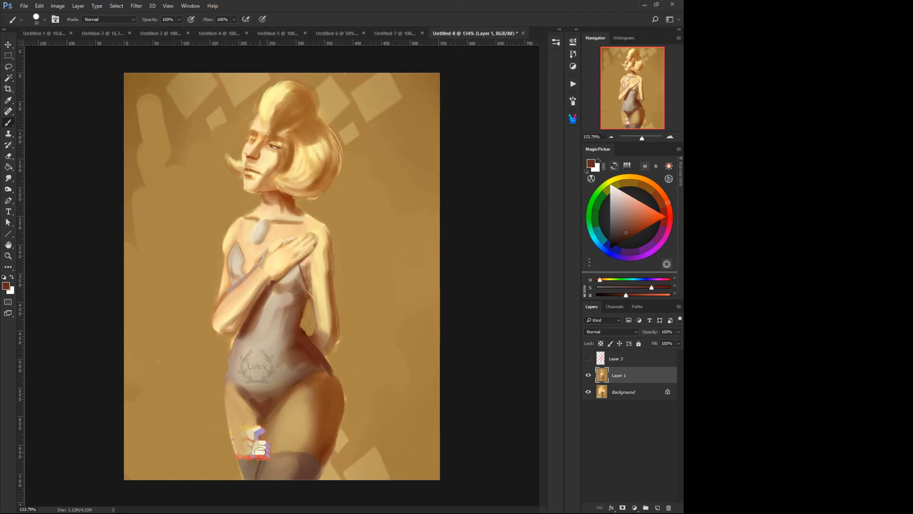
key(alt)
alt+click(327, 411)
alt+click(312, 350)
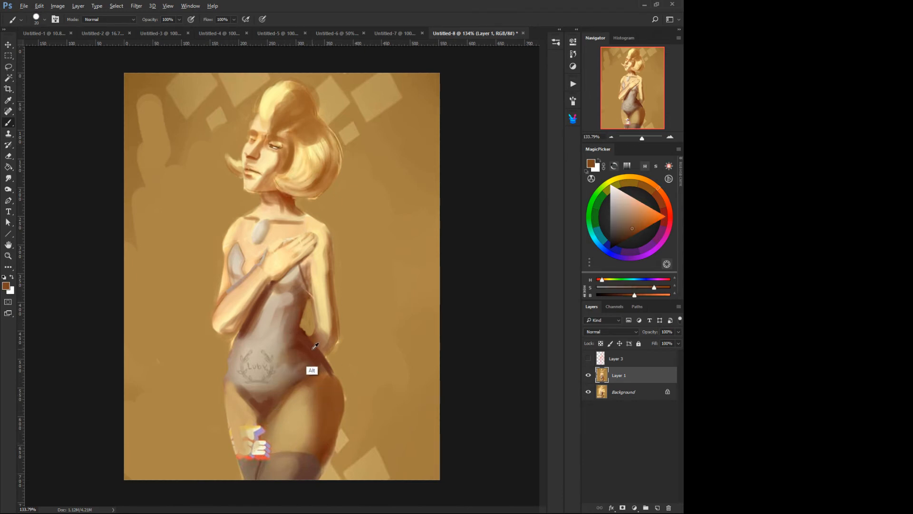
key(bracketleft)
key(bracketleft)
drag(329, 438, 332, 386)
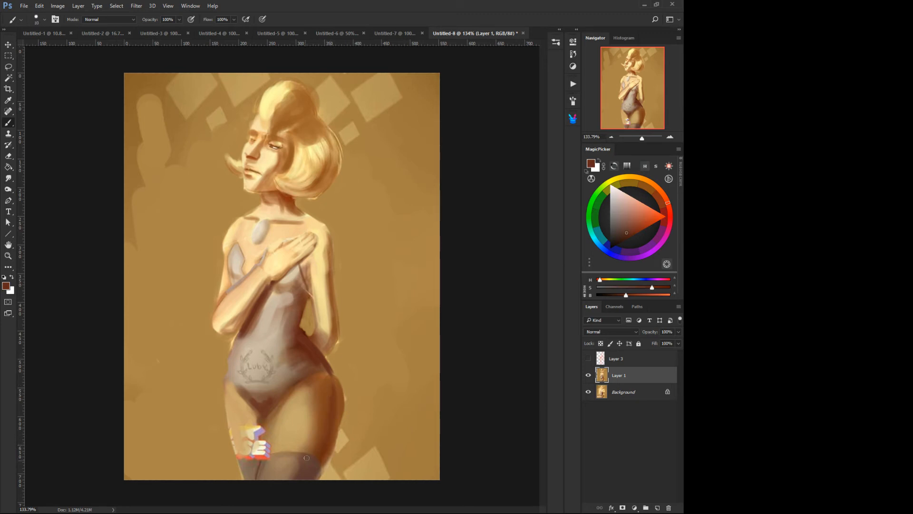
- Draw the upper lash lines of both eyes in very dark brown with a very fine brush
key(alt)
alt+click(272, 134)
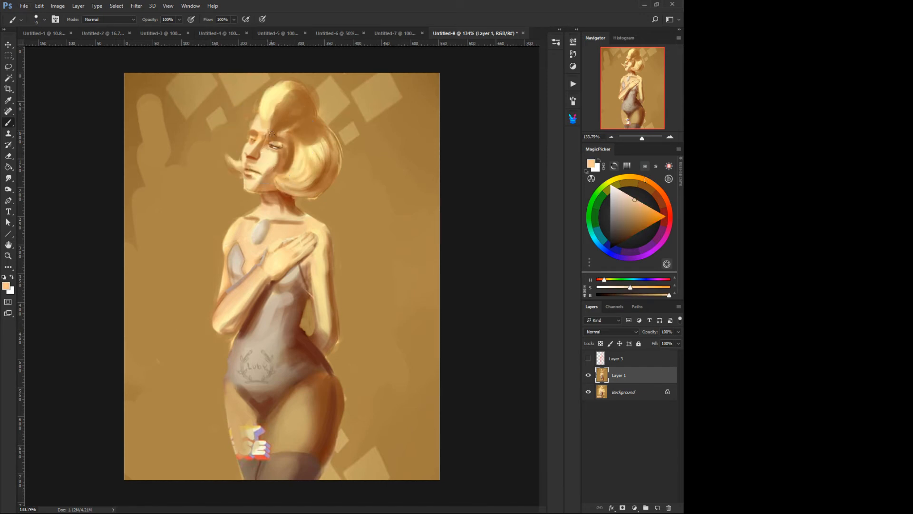
alt+click(286, 198)
key(bracketleft)
key(bracketleft)
key(bracketleft)
alt+click(275, 152)
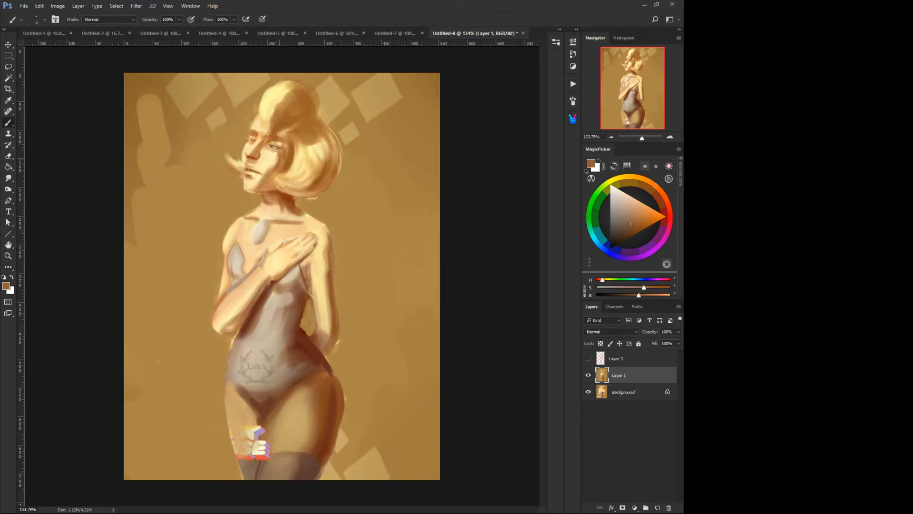
click(621, 238)
drag(268, 144, 282, 150)
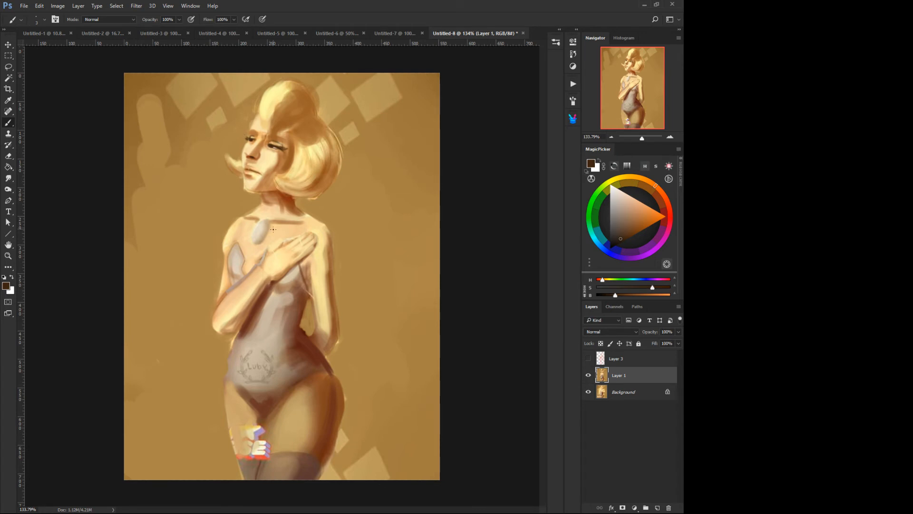
- Outline the oval gem on the chest with sampled dark red-brown, using a small brush
alt+click(305, 329)
key([)
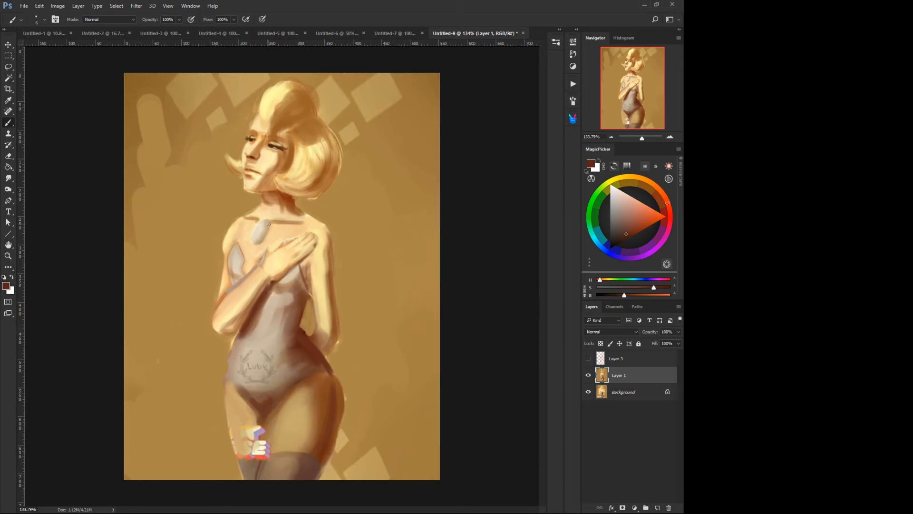
drag(269, 224, 255, 243)
key(])
- Add a new layer above Layer 1 and lasso a bow shape spreading from both sides of the chest gem
click(9, 67)
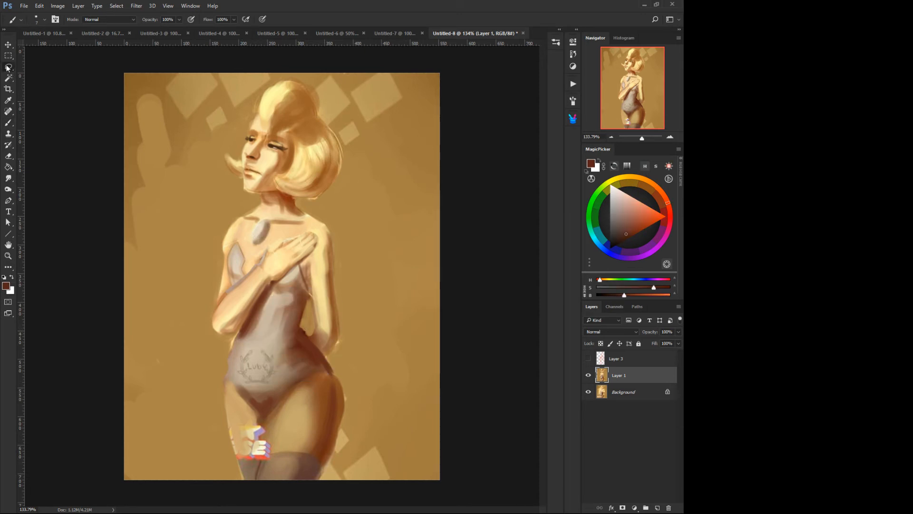
right_click(293, 260)
click(289, 293)
click(287, 250)
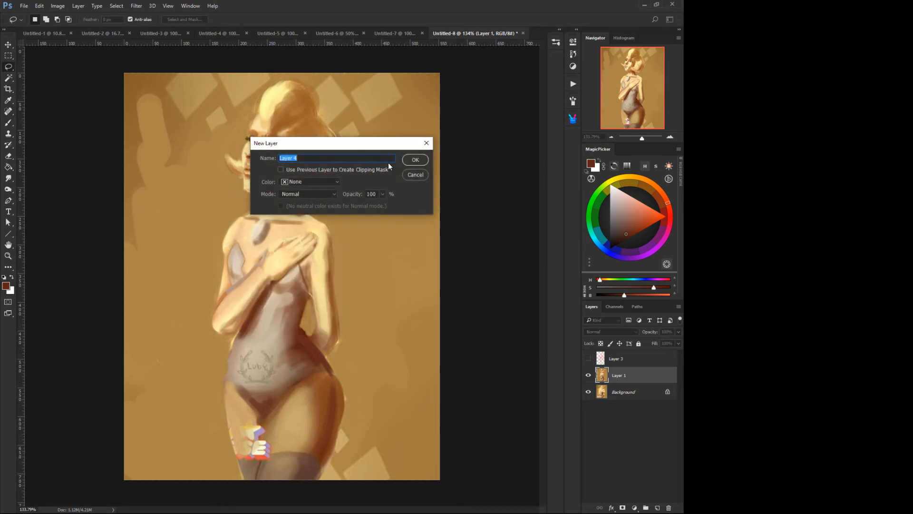
click(408, 160)
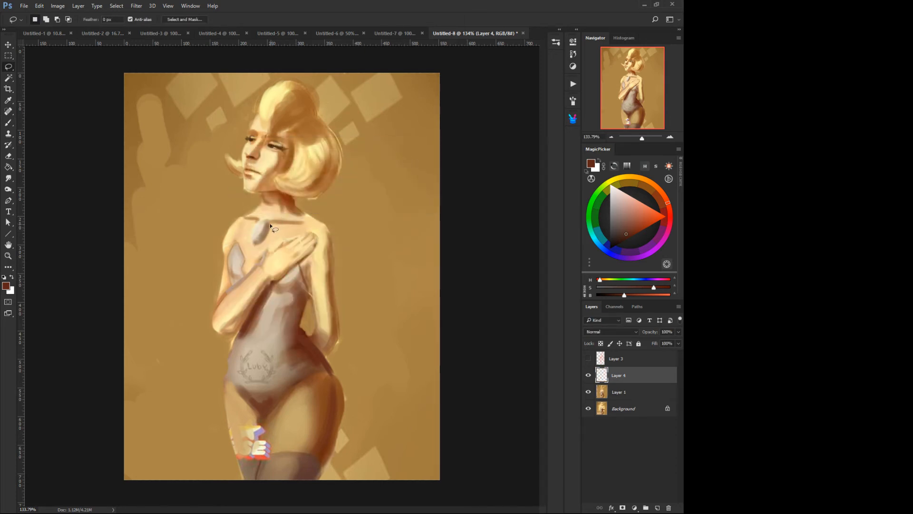
mouse_move(269, 224)
mouse_down()
mouse_move(363, 220)
mouse_move(342, 239)
mouse_move(336, 269)
mouse_move(314, 279)
mouse_move(314, 305)
mouse_move(289, 304)
mouse_move(239, 206)
mouse_move(200, 186)
mouse_move(209, 210)
mouse_move(185, 230)
mouse_move(196, 236)
mouse_move(185, 273)
mouse_move(201, 276)
mouse_move(257, 245)
mouse_move(260, 220)
mouse_up()
right_click(229, 255)
click(228, 213)
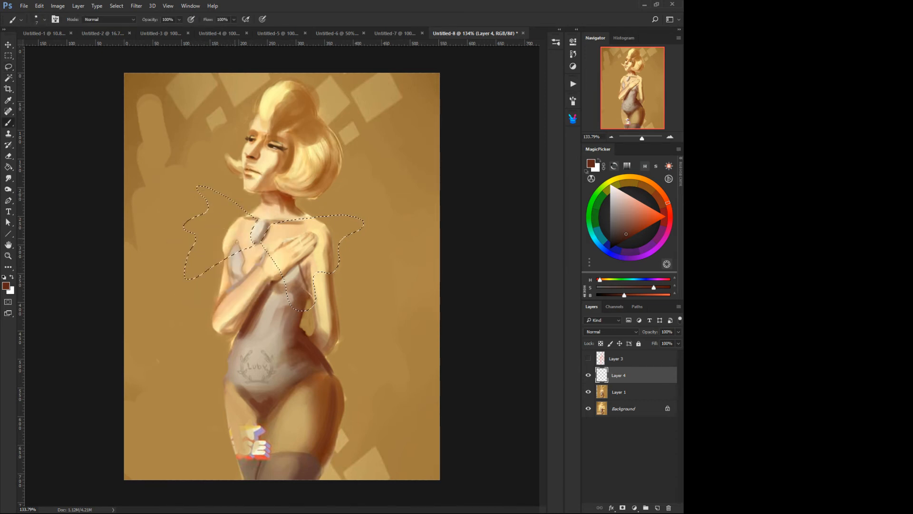
- Temporarily hide the layers above the original painting and sample a tan near its crossed hand
click(588, 375)
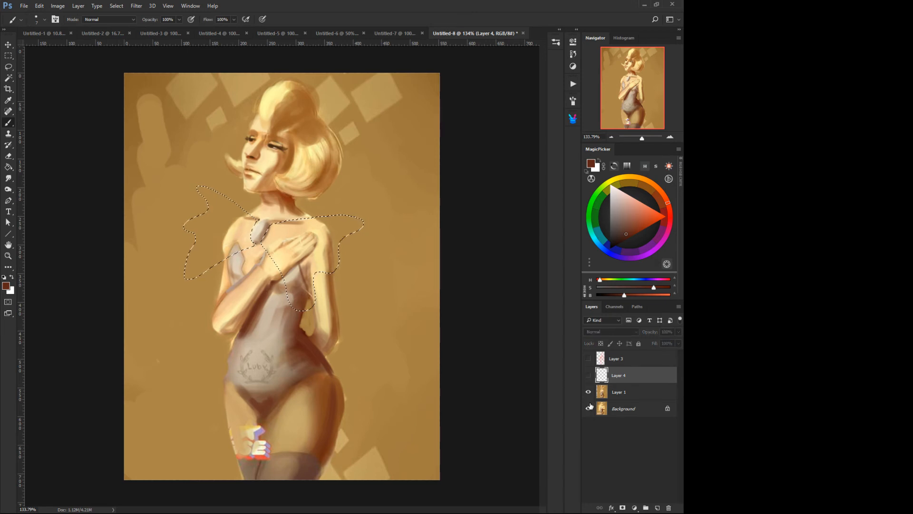
click(589, 392)
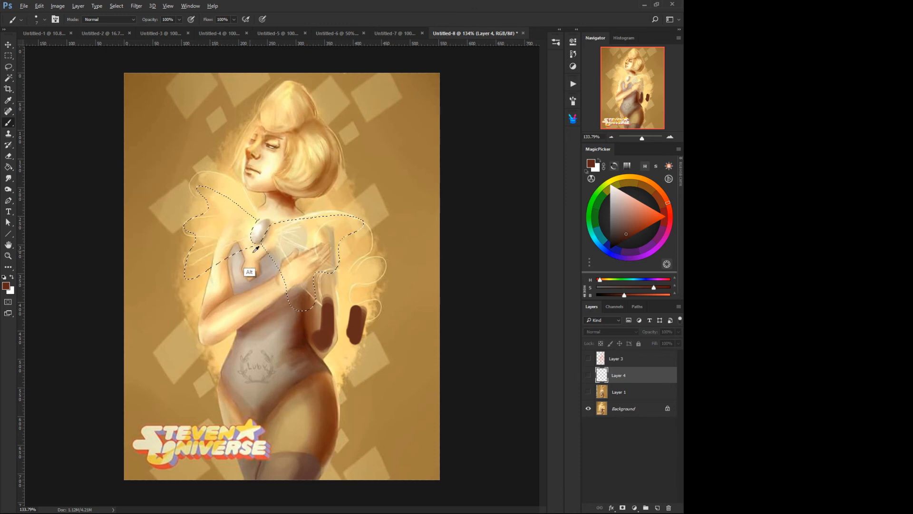
alt+click(308, 283)
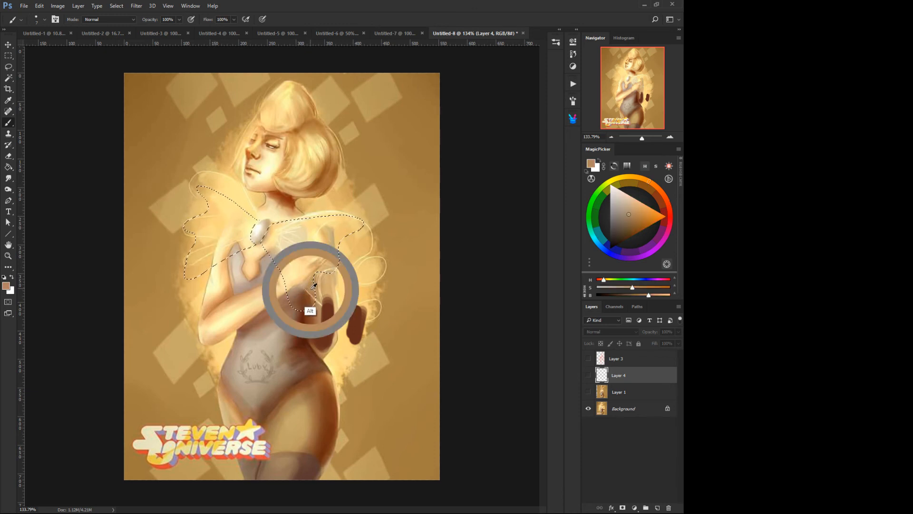
click(588, 392)
click(588, 375)
- Paint tan fold bands radiating from the gem through both wings of the bow selection, using a larger brush
key(bracketright)
key(bracketright)
key(bracketright)
key(bracketright)
key(bracketright)
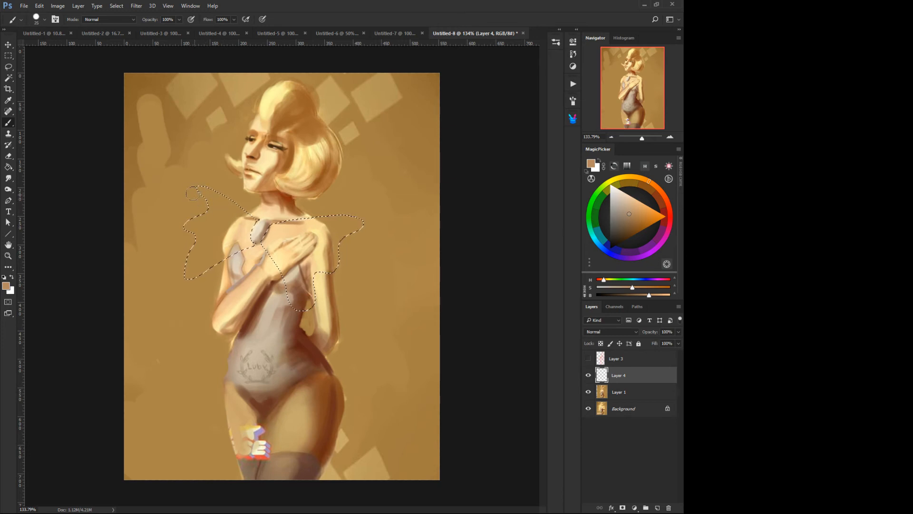
key(alt+BackSpace)
drag(209, 202, 249, 225)
mouse_move(191, 232)
mouse_down()
mouse_move(249, 241)
mouse_move(185, 239)
mouse_up()
key(bracketleft)
key(bracketleft)
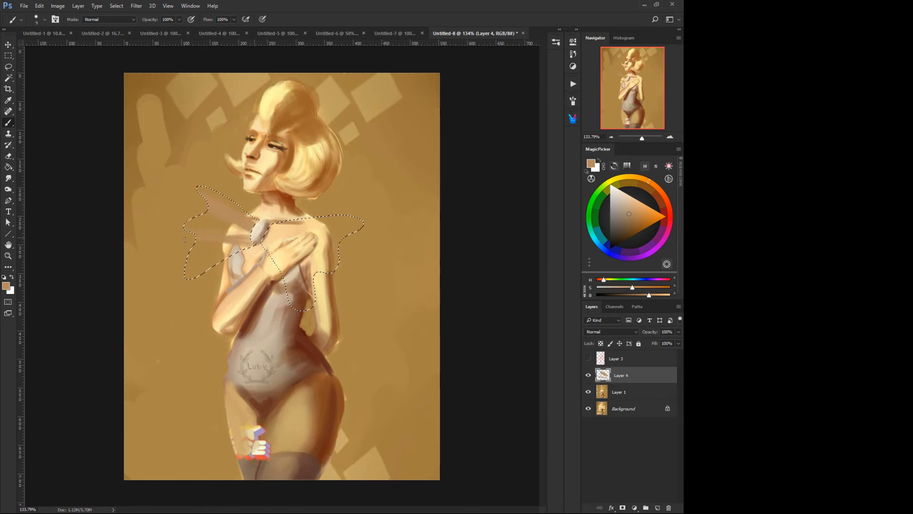
key(bracketright)
drag(245, 248, 176, 284)
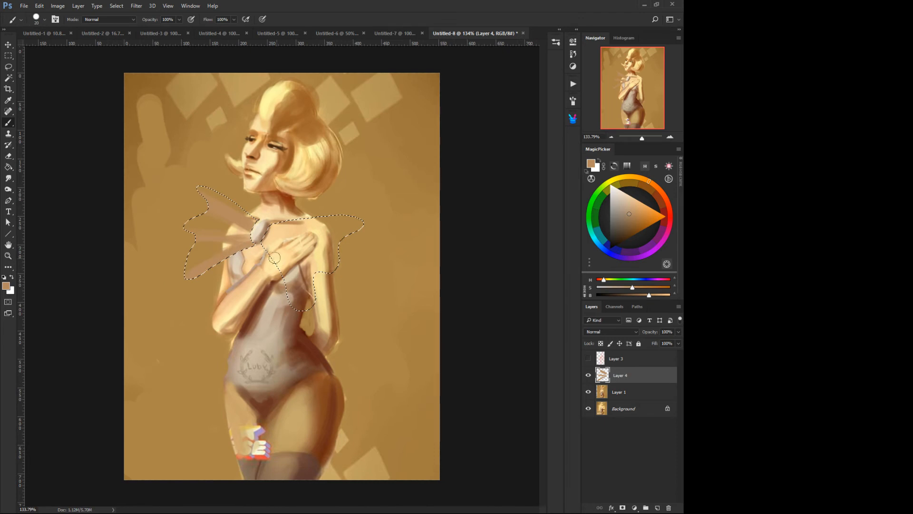
drag(253, 239, 317, 305)
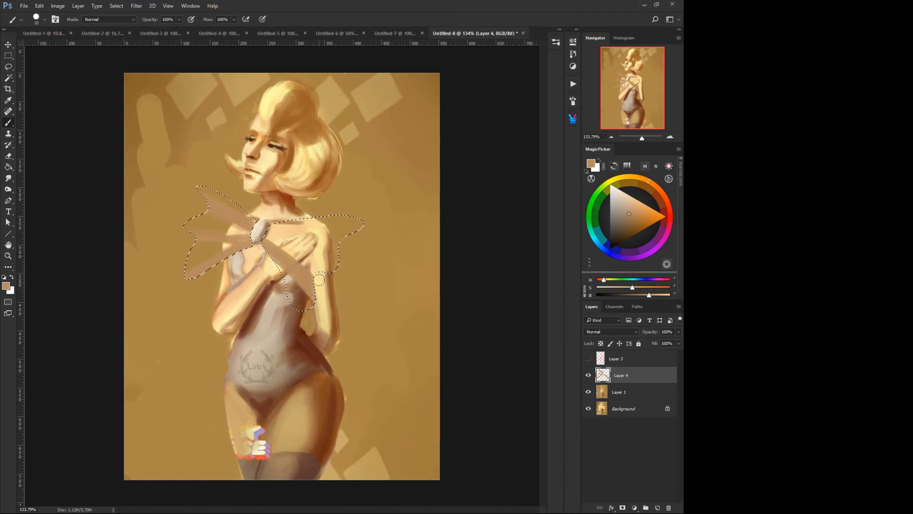
mouse_move(255, 231)
mouse_down()
mouse_move(345, 254)
mouse_move(273, 235)
mouse_move(323, 252)
mouse_move(327, 242)
mouse_move(277, 237)
mouse_move(339, 244)
mouse_up()
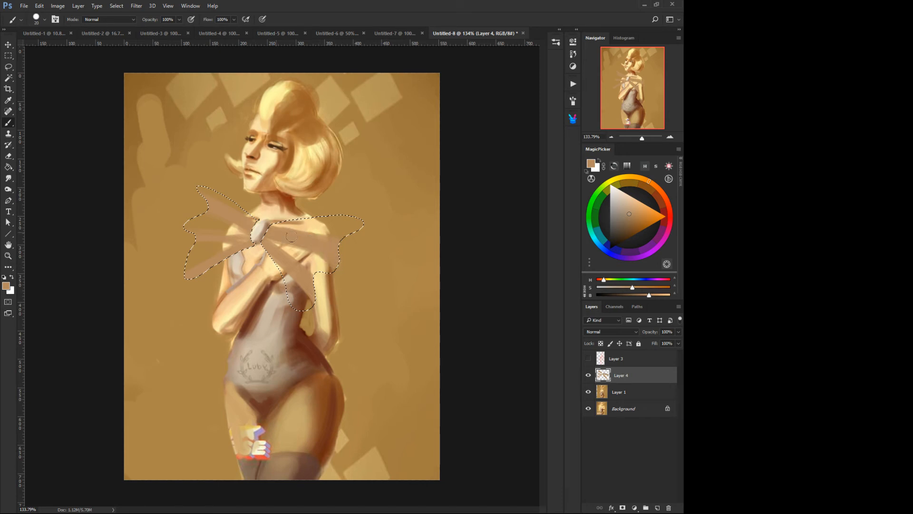
- Sample pale yellow from the original painting's glow and paint the bow's right wing between the tan folds
click(588, 392)
click(588, 392)
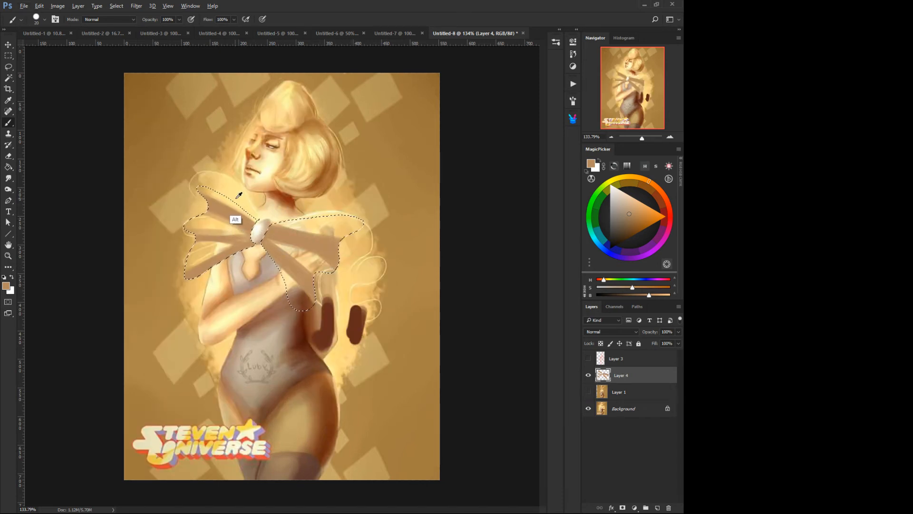
alt+click(239, 197)
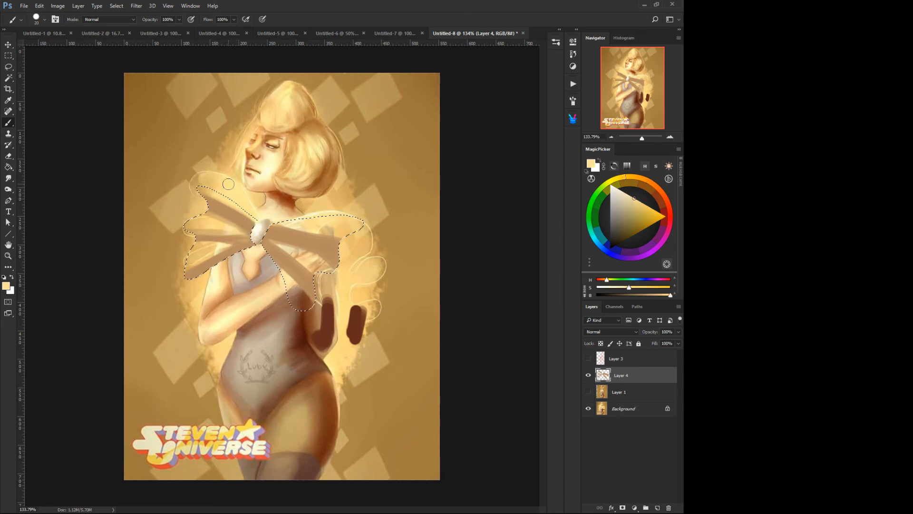
click(588, 391)
mouse_move(283, 227)
mouse_down()
mouse_move(371, 223)
mouse_move(257, 217)
mouse_up()
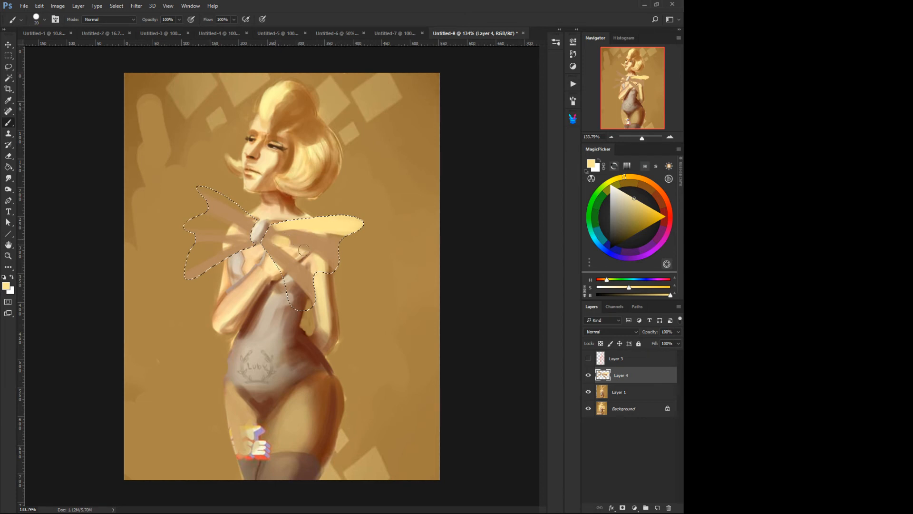
key(bracketleft)
mouse_move(317, 268)
mouse_down()
mouse_move(277, 244)
mouse_move(327, 281)
mouse_move(302, 260)
mouse_move(268, 270)
mouse_move(293, 286)
mouse_up()
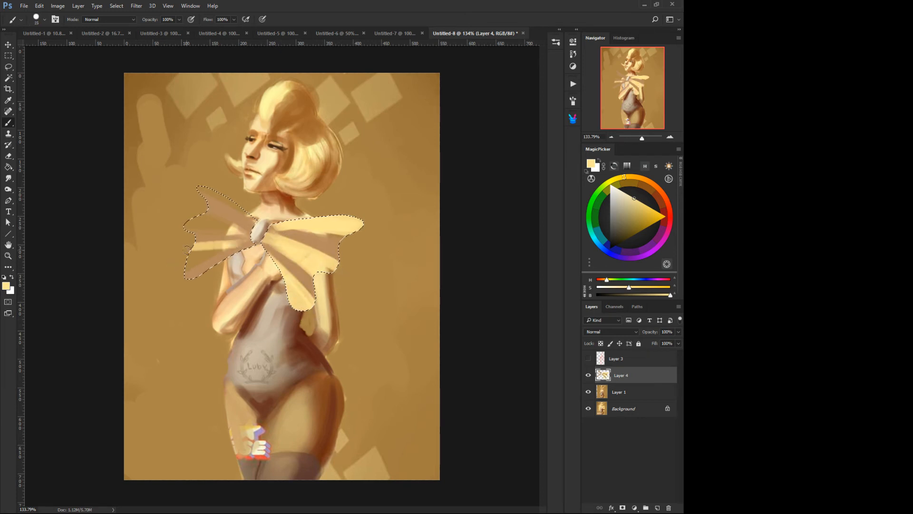
- Paint the bow's left wing pale yellow between the folds, and resample the fold tan with a smaller brush
drag(173, 266, 195, 263)
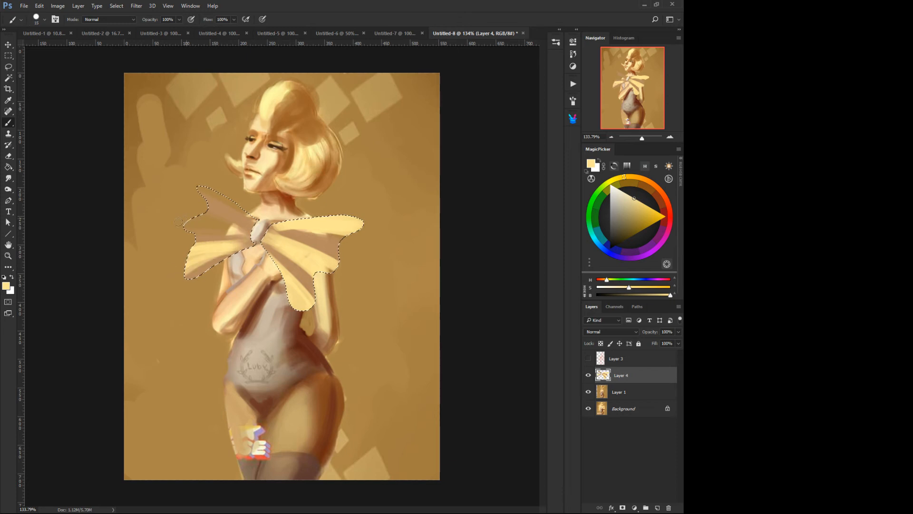
drag(180, 223, 250, 233)
drag(197, 187, 248, 215)
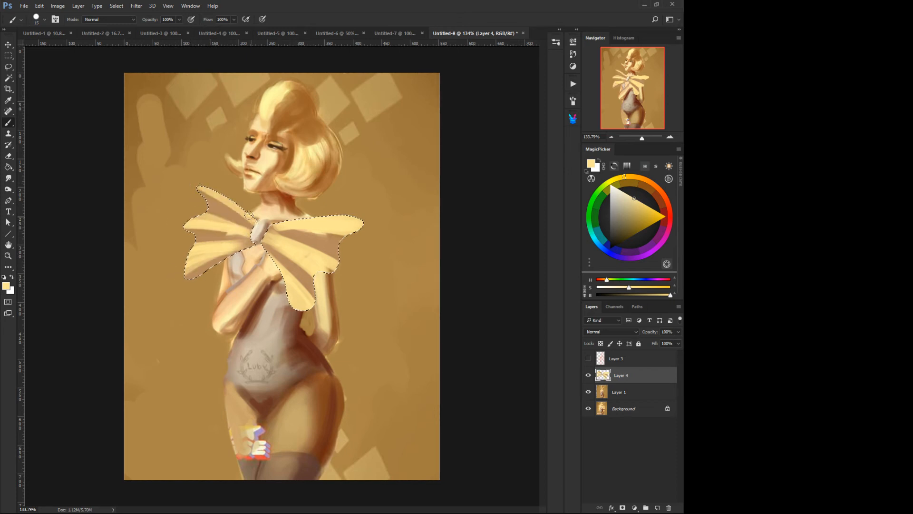
alt+click(227, 202)
key(bracketleft)
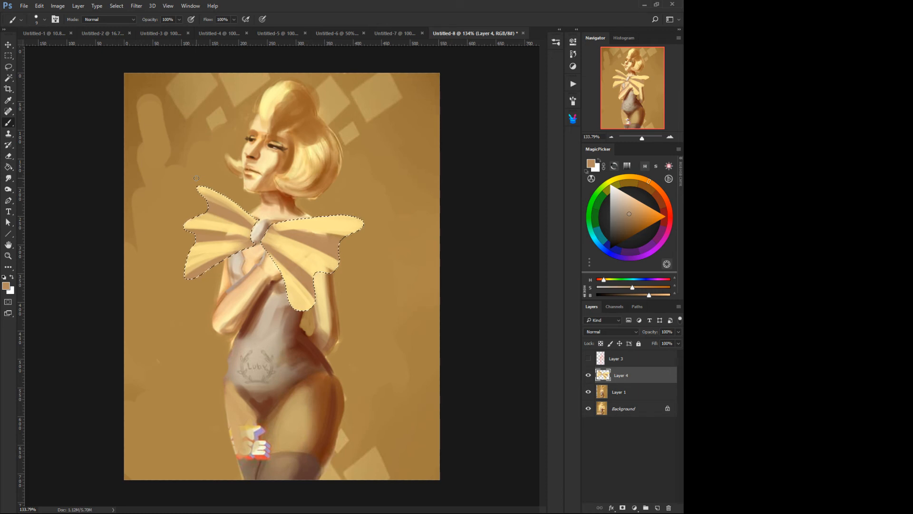
- Add a new layer directly above Layer 1, beneath the bow's layer
click(601, 388)
right_click(284, 267)
click(281, 292)
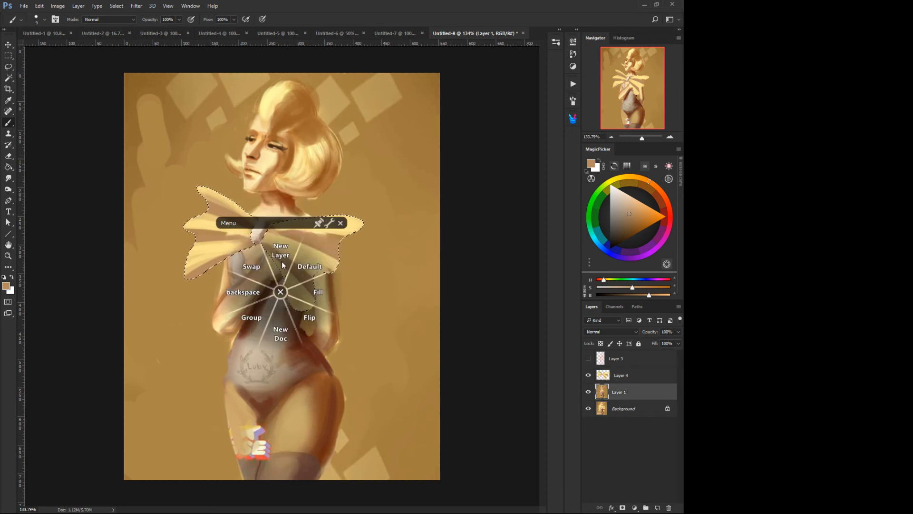
click(282, 265)
click(417, 160)
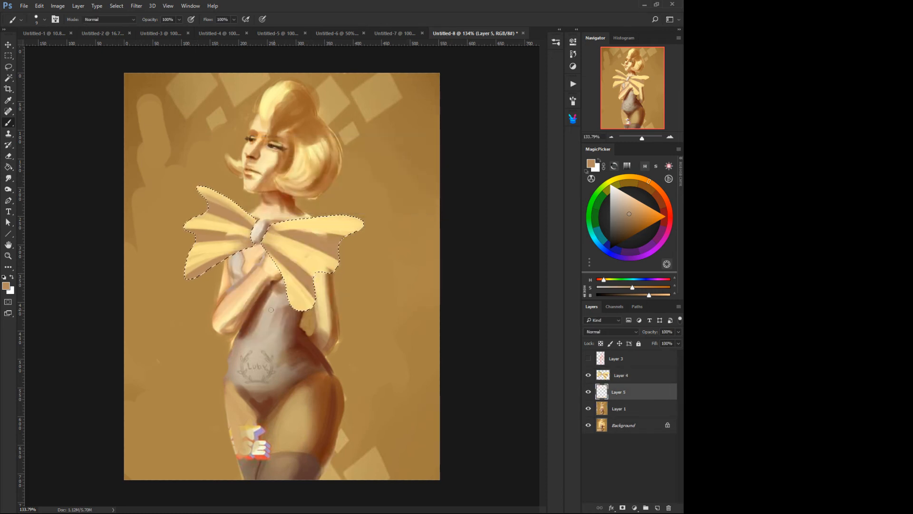
- Clear the bow selection and lasso a scalloped ruffle outline extending below and beyond the bow's right wing
right_click(284, 293)
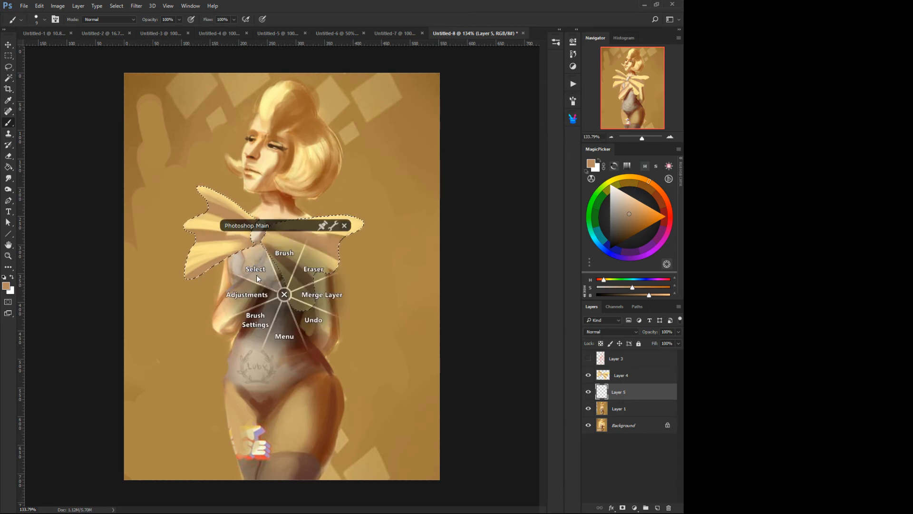
click(249, 270)
click(219, 250)
click(8, 67)
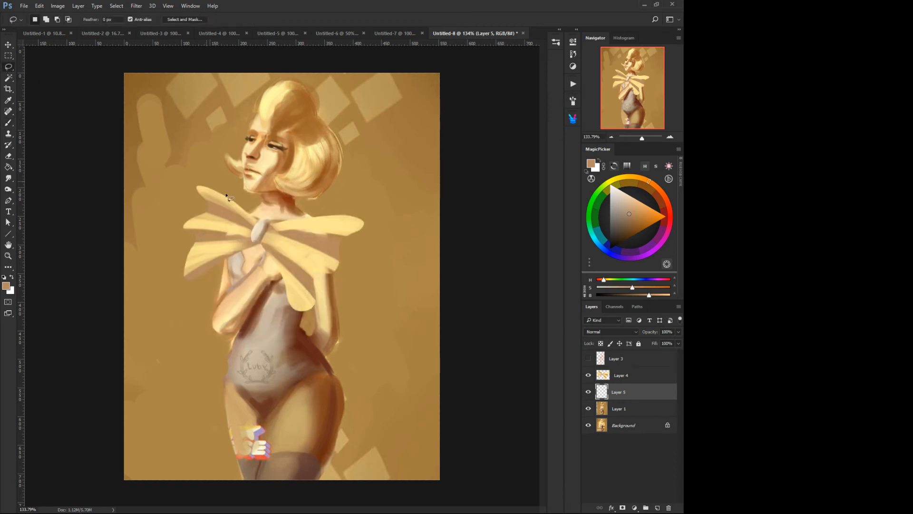
mouse_move(366, 223)
mouse_down()
mouse_move(371, 239)
mouse_move(356, 288)
mouse_move(333, 320)
mouse_move(294, 318)
mouse_move(322, 224)
mouse_move(351, 221)
mouse_up()
- Paint darker brown fold bands inside the ruffle selection on Layer 5, using a deeper shade of the tan and a larger brush
right_click(302, 265)
click(299, 230)
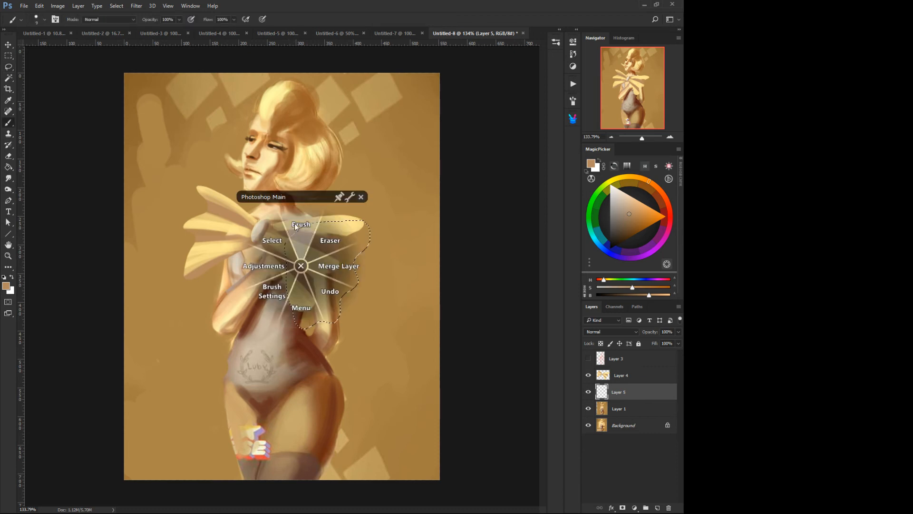
key(alt)
click(628, 223)
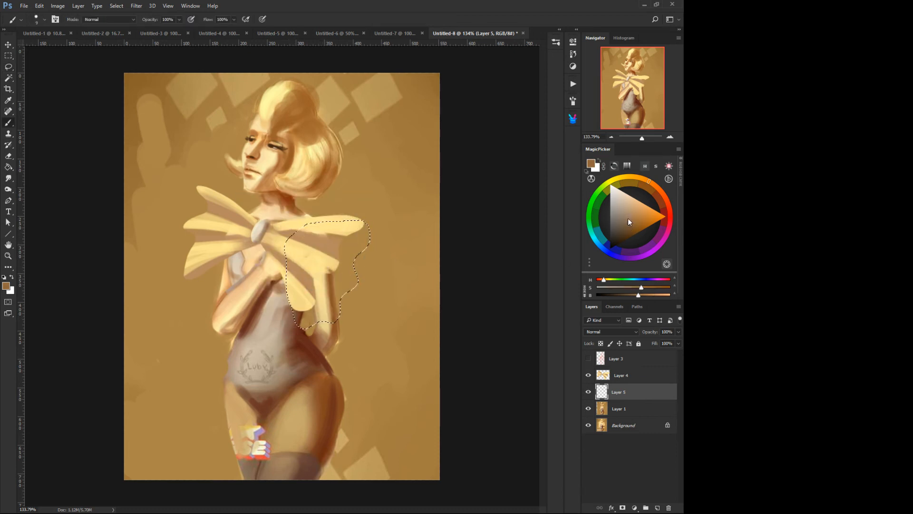
key(bracketright)
key(bracketright)
key(bracketleft)
mouse_move(360, 250)
mouse_down()
mouse_move(352, 269)
mouse_move(362, 283)
mouse_up()
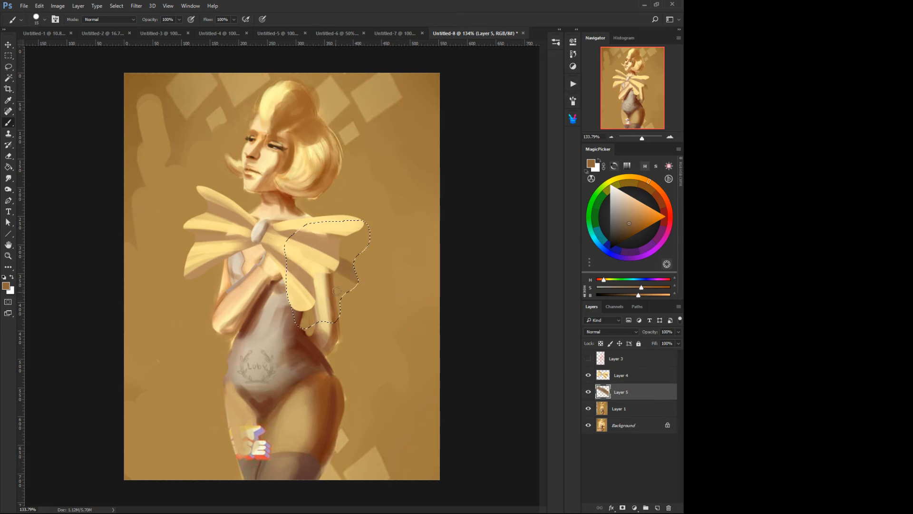
mouse_move(308, 288)
mouse_down()
mouse_move(357, 369)
mouse_move(295, 302)
mouse_move(329, 332)
mouse_up()
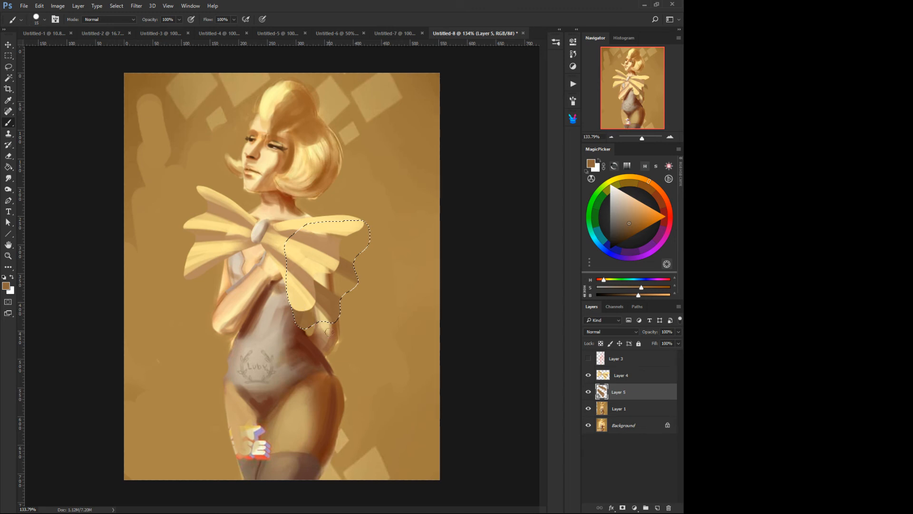
drag(352, 223, 369, 241)
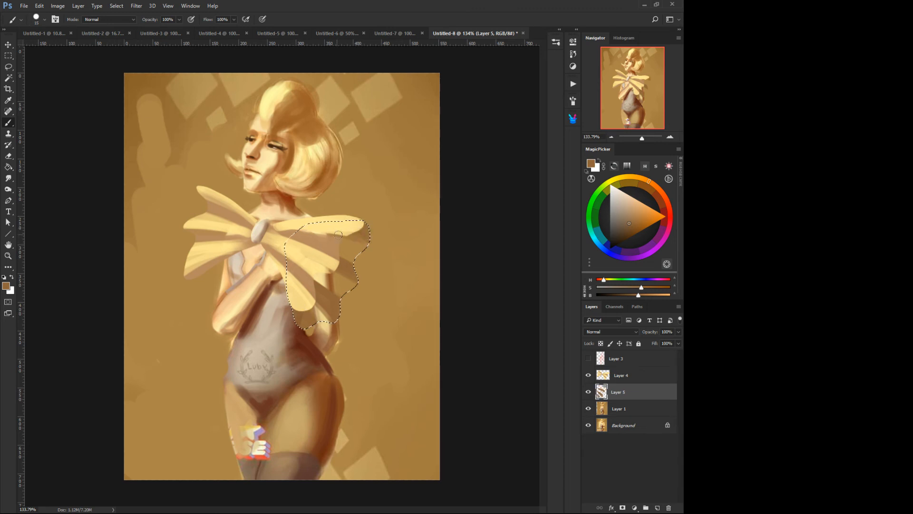
- Sample the bow's pale yellow, darken it to a muted yellow, paint the ruffle between the folds, and resample the fold brown for touch-ups
alt+click(310, 265)
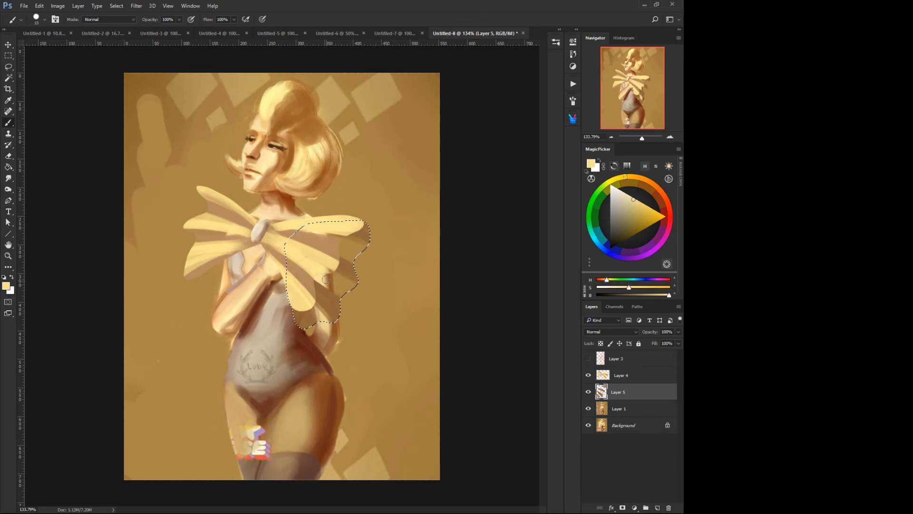
click(632, 207)
key(bracketright)
key(bracketright)
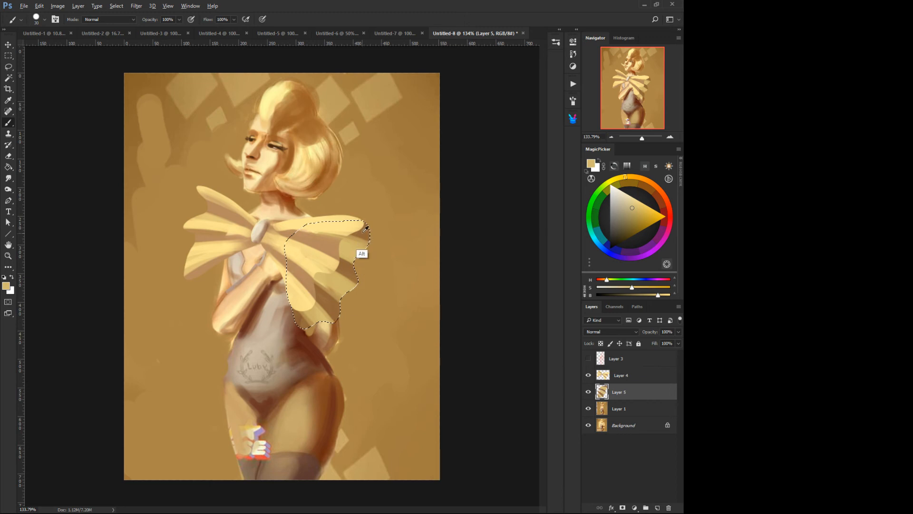
alt+click(353, 258)
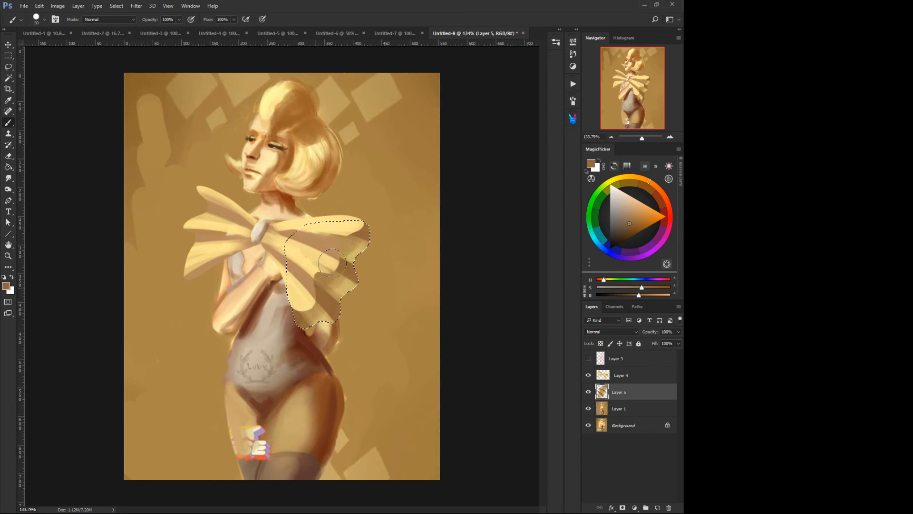
- Clear the ruffle selection and add a blank layer mask to Layer 4
click(604, 375)
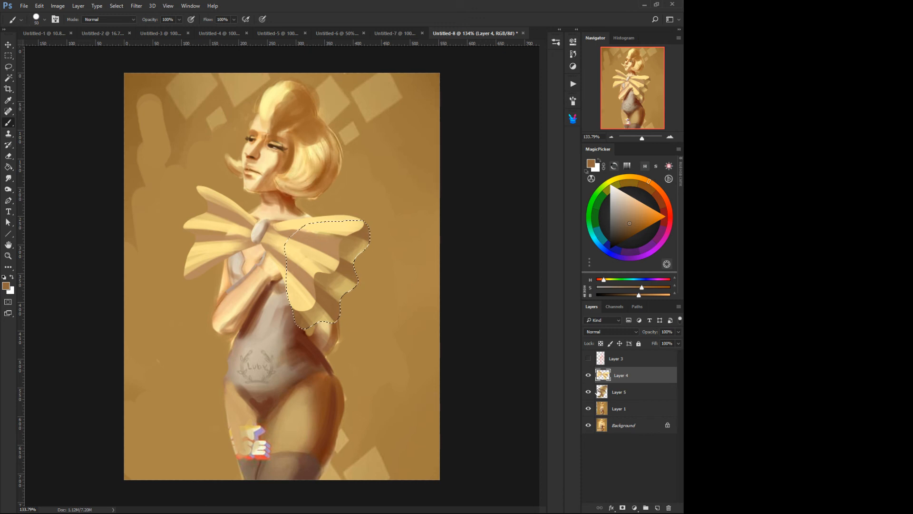
click(623, 508)
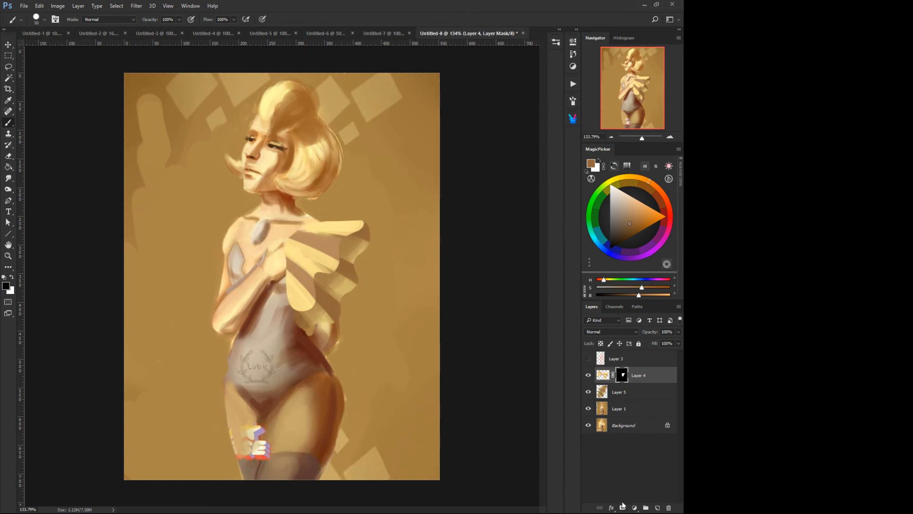
key(ctrl+z)
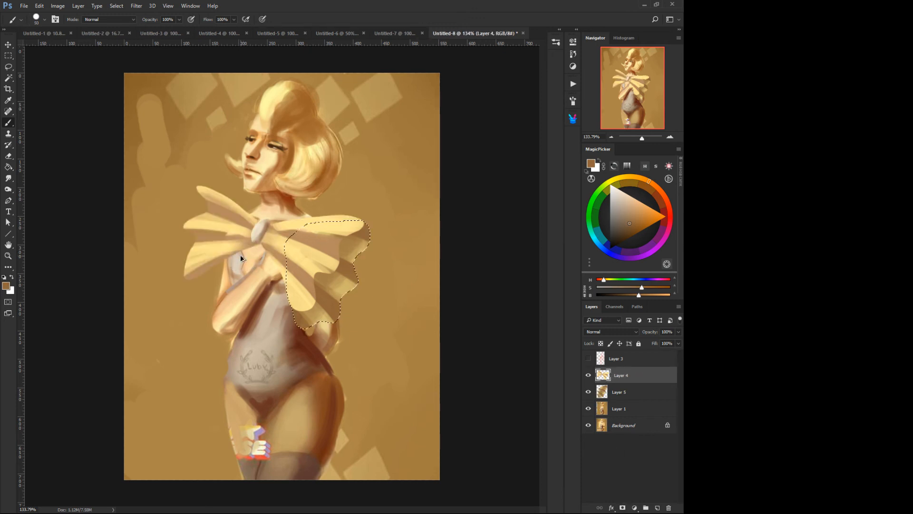
middle_click(265, 308)
click(231, 284)
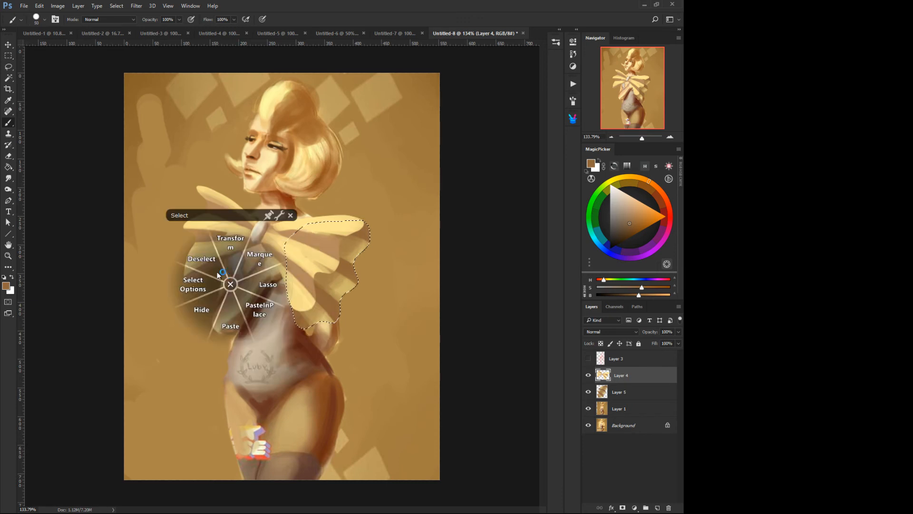
click(203, 259)
click(623, 508)
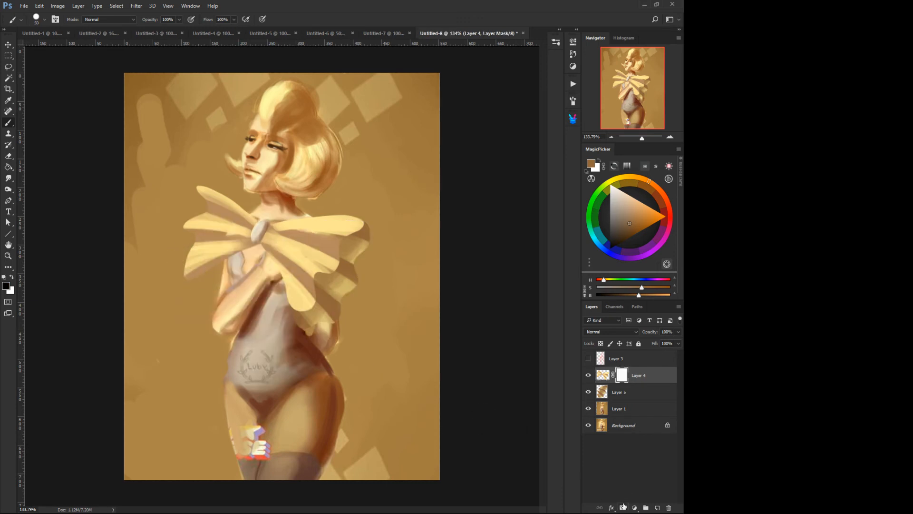
- Paint black on Layer 4's mask with a small brush at 0% hardness, partly revealing the chest, shoulders and hands through the bow
key(bracketright)
right_click(371, 251)
click(449, 287)
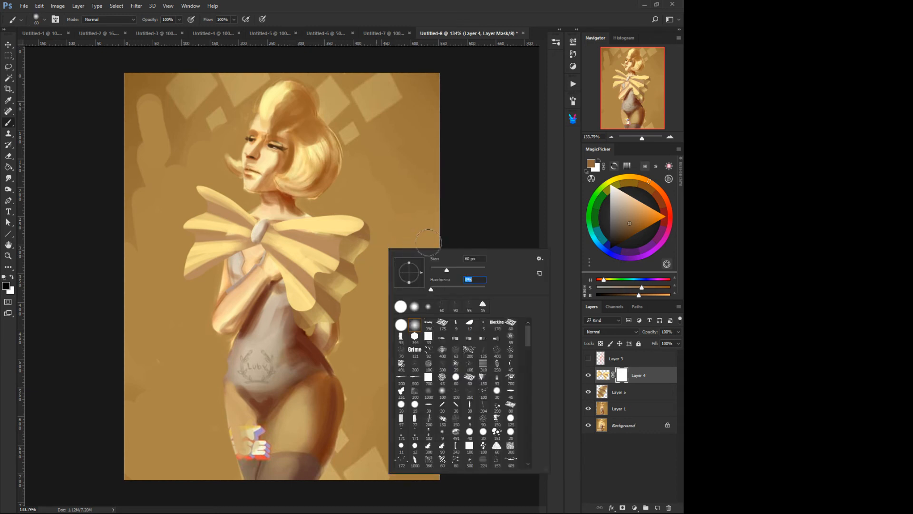
drag(623, 235, 601, 247)
key(bracketleft)
key(bracketleft)
key(bracketleft)
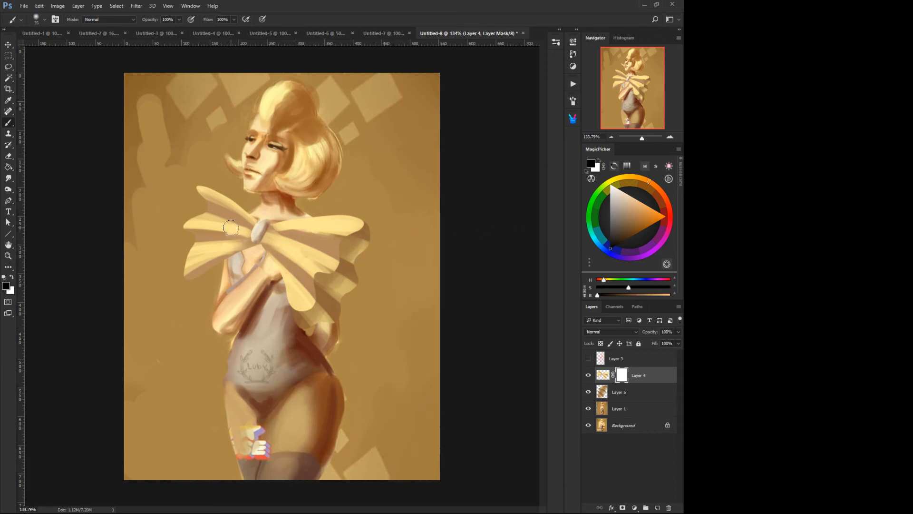
key(bracketleft)
key(bracketright)
key(bracketright)
key(bracketright)
drag(230, 227, 200, 224)
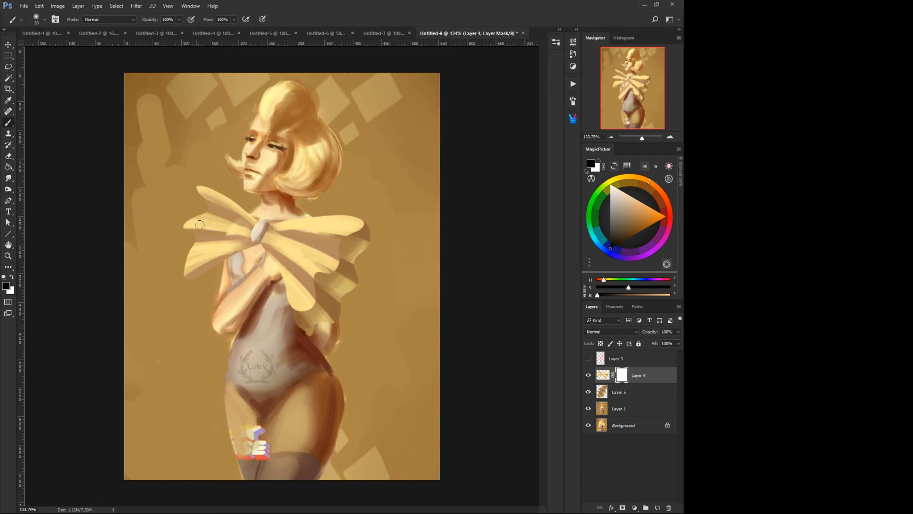
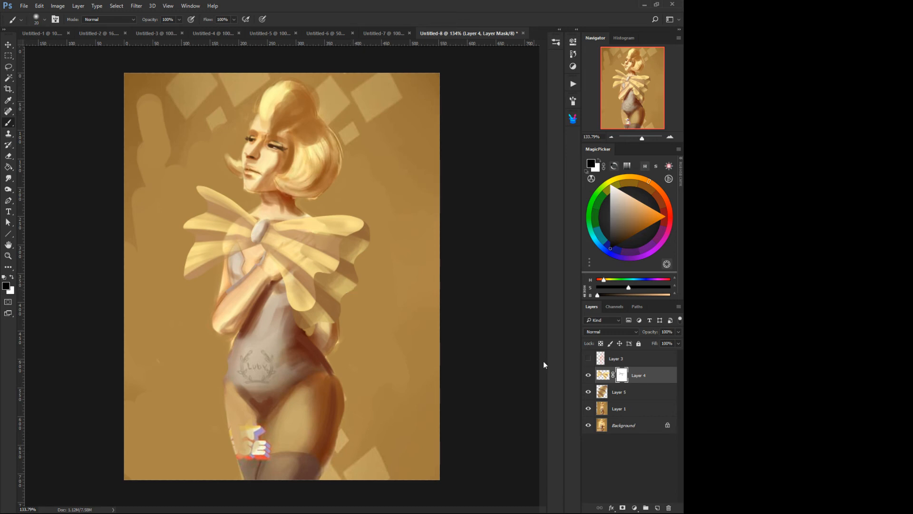
- On Layer 1, paint over the coloured hand logo on the thighs with sampled skin tones and the stocking's grey-brown
click(603, 390)
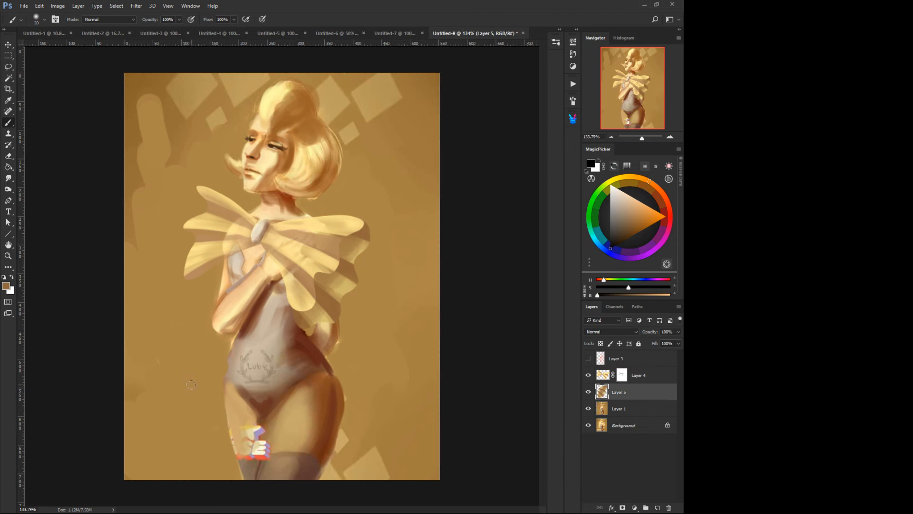
key(alt)
click(603, 408)
alt+click(277, 437)
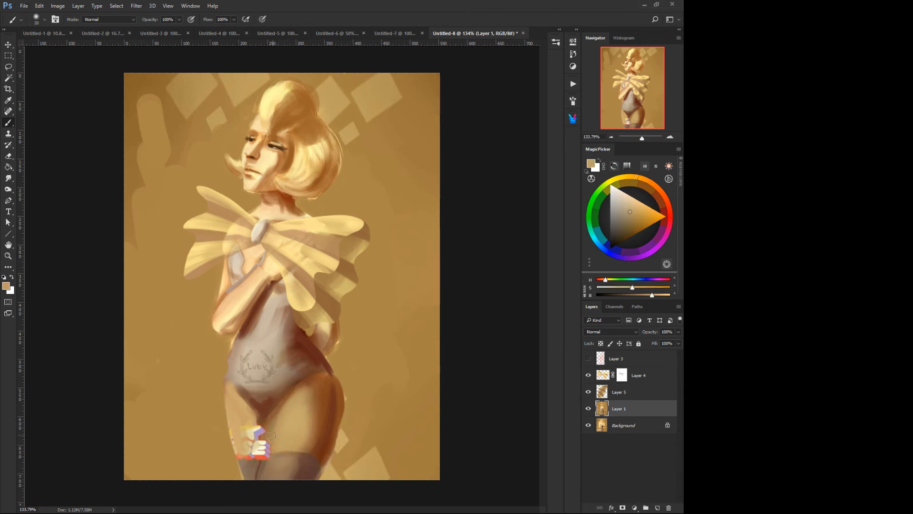
key(bracketright)
key(bracketright)
key(bracketright)
alt+click(251, 421)
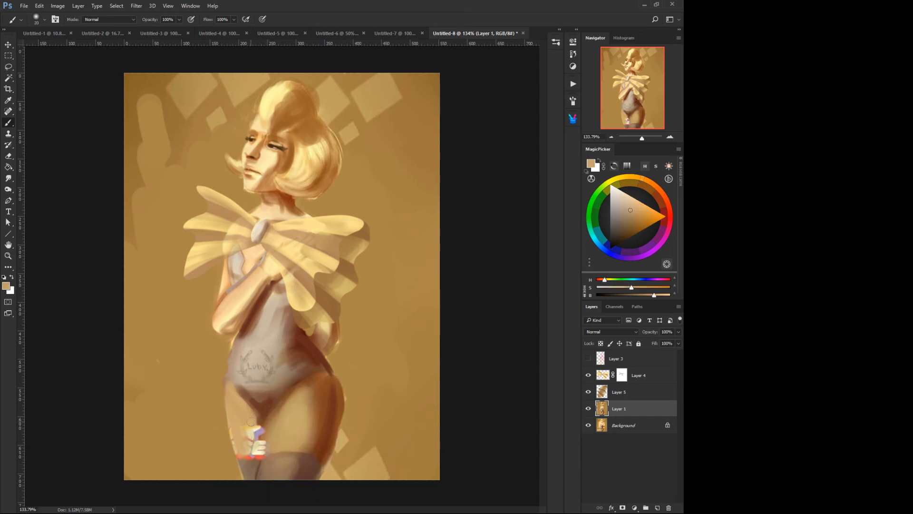
mouse_move(252, 429)
mouse_down()
mouse_move(253, 451)
mouse_move(261, 451)
mouse_up()
alt+click(261, 420)
alt+click(246, 424)
drag(252, 420, 253, 452)
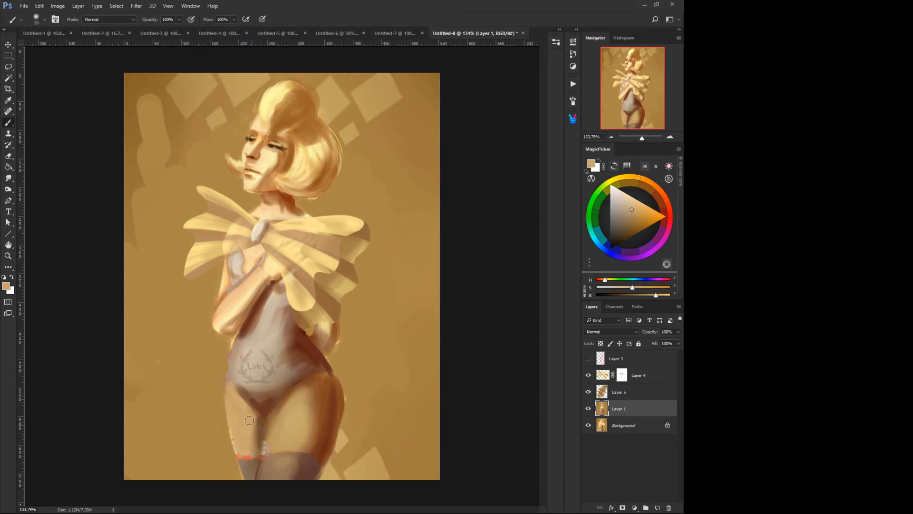
alt+click(252, 461)
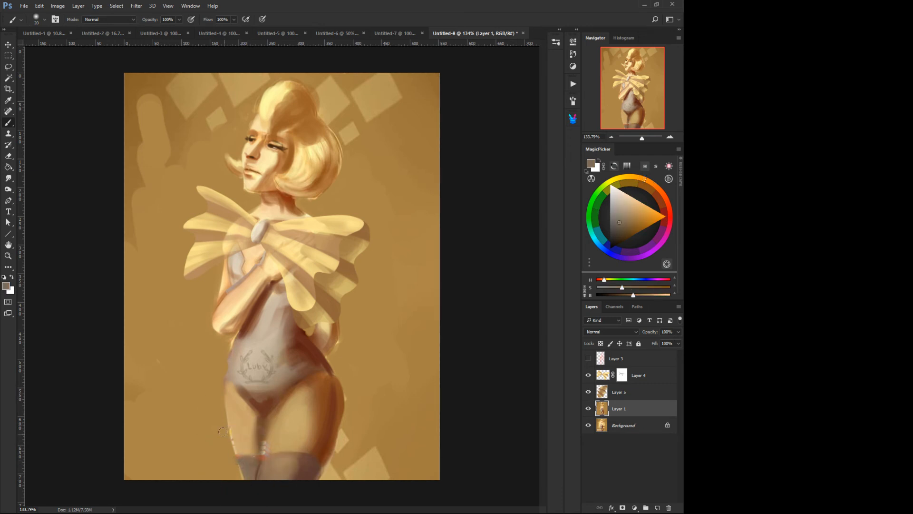
- Sample the tan background, set the brush hardness to 100%, and cover the upper background's shapes with flat tan using a much larger brush
alt+click(222, 468)
right_click(238, 480)
drag(303, 329, 357, 334)
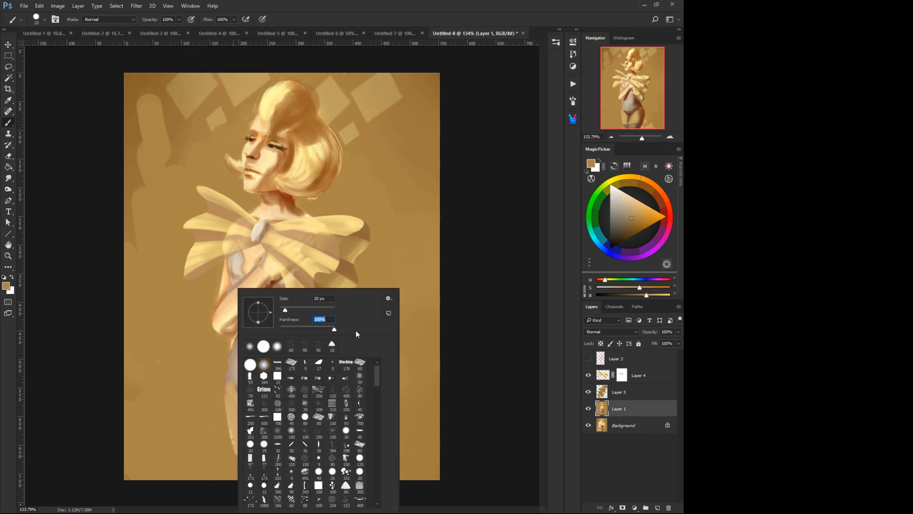
key(Return)
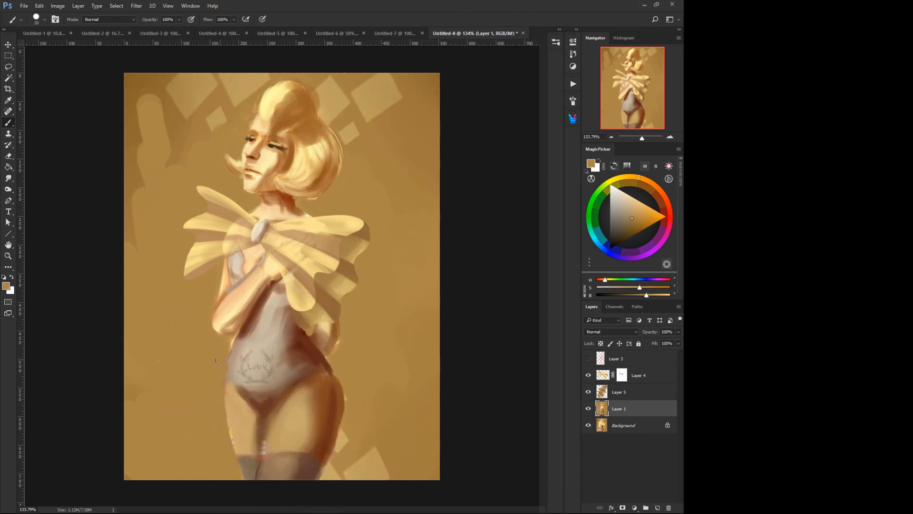
key(bracketleft)
key(bracketleft)
right_click(170, 201)
click(170, 178)
right_click(170, 201)
click(170, 184)
key(bracketright)
key(bracketright)
key(bracketright)
key(bracketright)
key(bracketright)
key(bracketright)
key(bracketright)
key(bracketright)
key(bracketright)
key(bracketright)
mouse_move(134, 246)
mouse_down()
mouse_move(143, 86)
mouse_move(190, 116)
mouse_move(224, 101)
mouse_move(263, 58)
mouse_move(337, 103)
mouse_move(357, 148)
mouse_move(409, 110)
mouse_move(433, 190)
mouse_move(409, 171)
mouse_up()
- Paint the background beside the figure's right side and legs flat tan with a smaller brush, covering the remaining diamond shapes
key(bracketleft)
key(bracketleft)
key(bracketleft)
key(bracketleft)
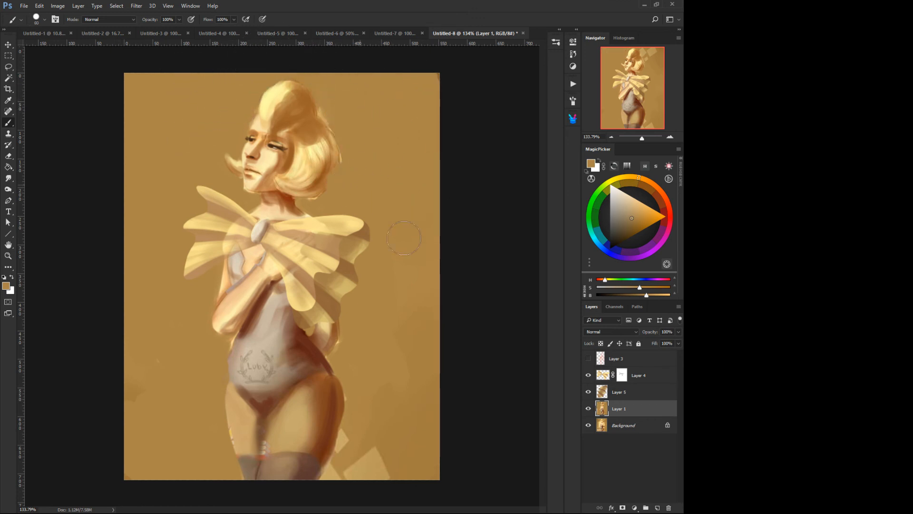
mouse_move(404, 238)
mouse_down()
mouse_move(404, 396)
mouse_move(379, 362)
mouse_move(355, 470)
mouse_move(353, 438)
mouse_move(334, 479)
mouse_move(364, 441)
mouse_move(385, 447)
mouse_move(400, 509)
mouse_move(434, 296)
mouse_up()
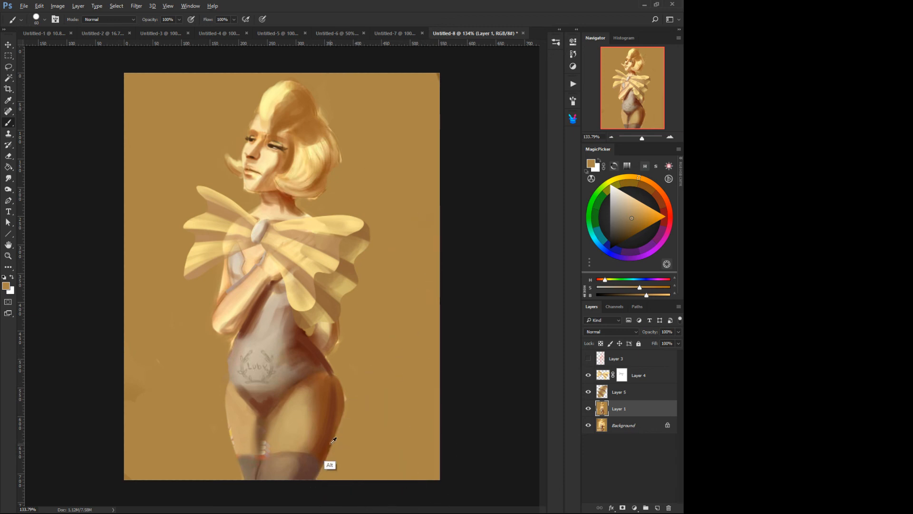
- Reshape the right hip and outer thigh edge with small strokes of sampled reddish browns
key(bracketleft)
key(bracketleft)
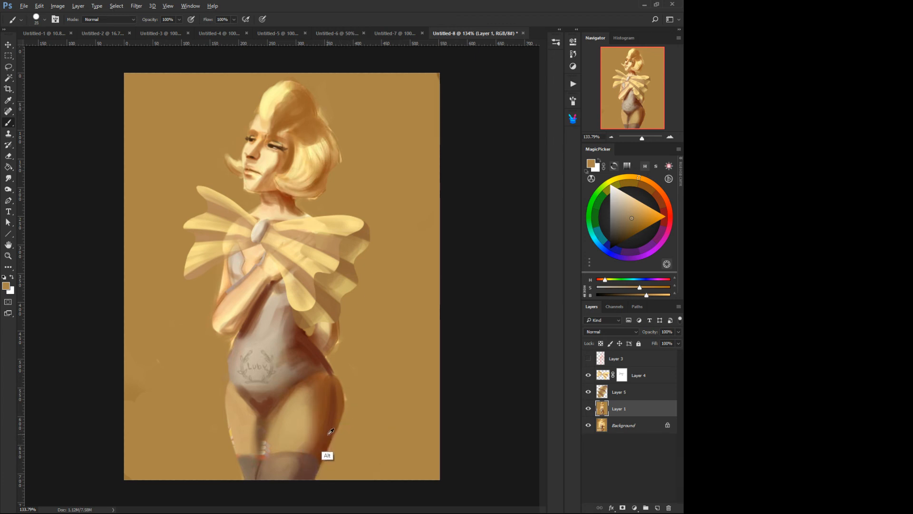
alt+click(328, 428)
alt+click(342, 396)
mouse_move(339, 399)
mouse_down()
mouse_move(337, 423)
mouse_move(336, 403)
mouse_up()
key(bracketleft)
key(bracketleft)
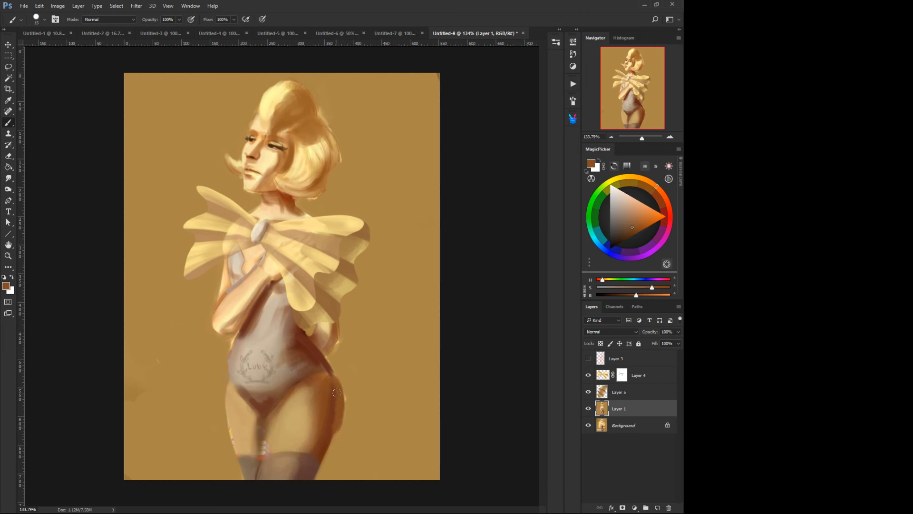
alt+click(334, 388)
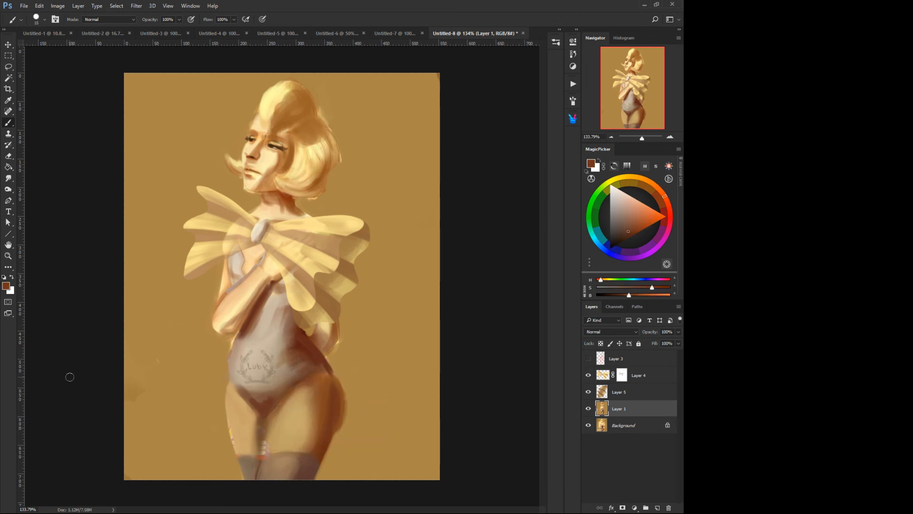
- Select the flat tan background on Layer 1 with the Magic Wand at a tolerance of 32
click(9, 56)
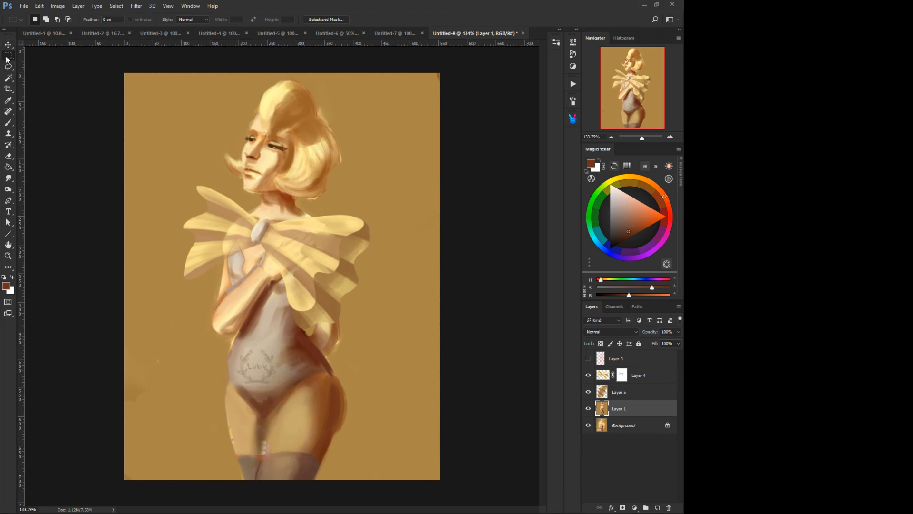
click(9, 81)
click(167, 173)
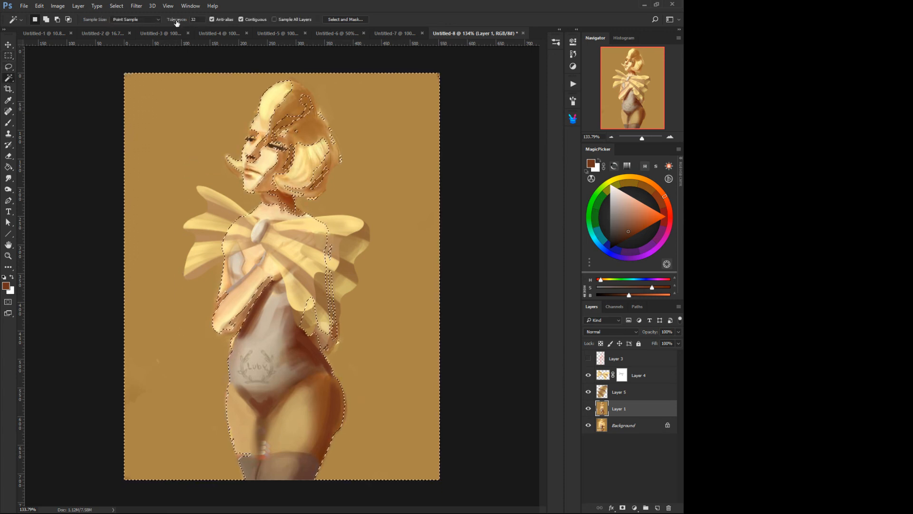
- Reselect the tan background with the Magic Wand at a tolerance of 3 and add the missed darker patch near the canvas's lower left edge
drag(177, 22, 167, 23)
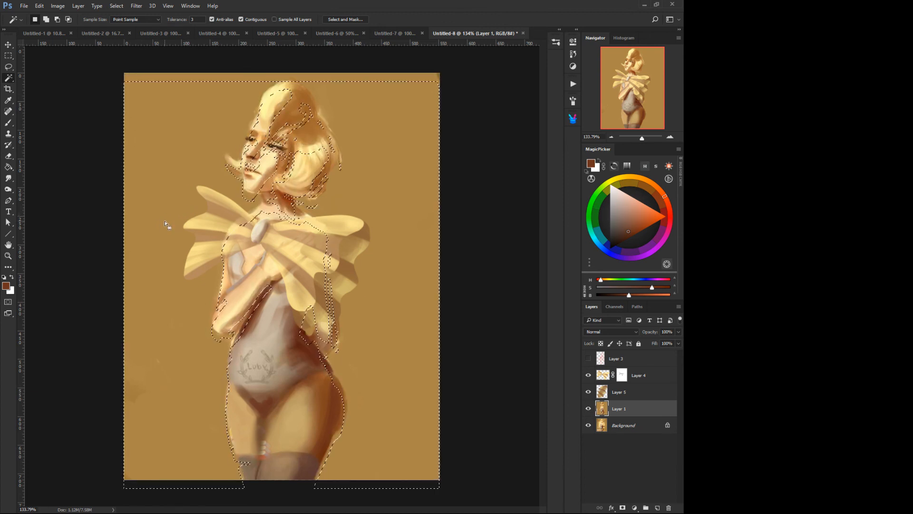
key(ctrl+d)
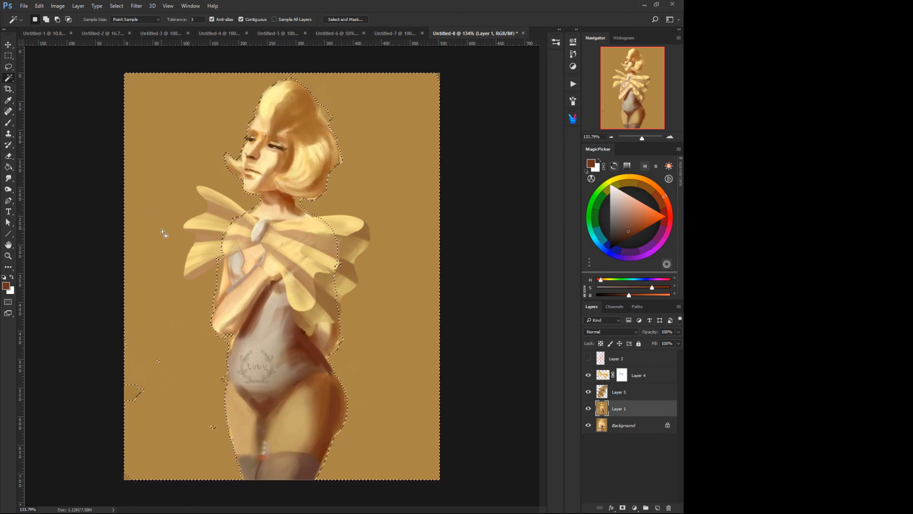
click(164, 224)
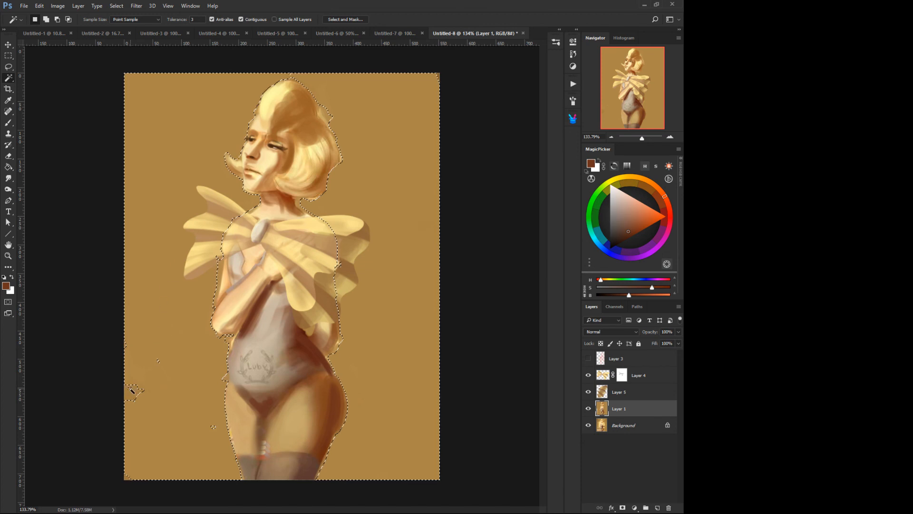
shift+click(131, 392)
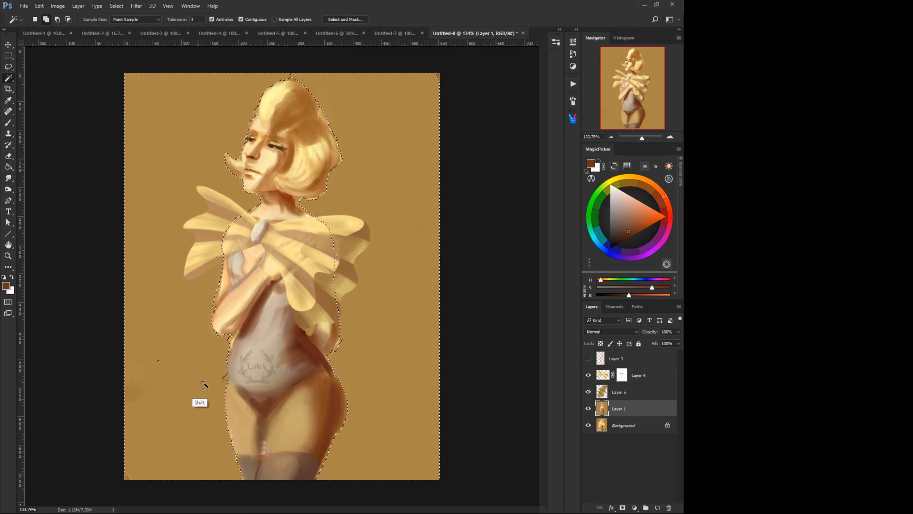
- Add the stray unselected specks and the gap beside the neck to the background selection with the Lasso
right_click(218, 381)
click(218, 356)
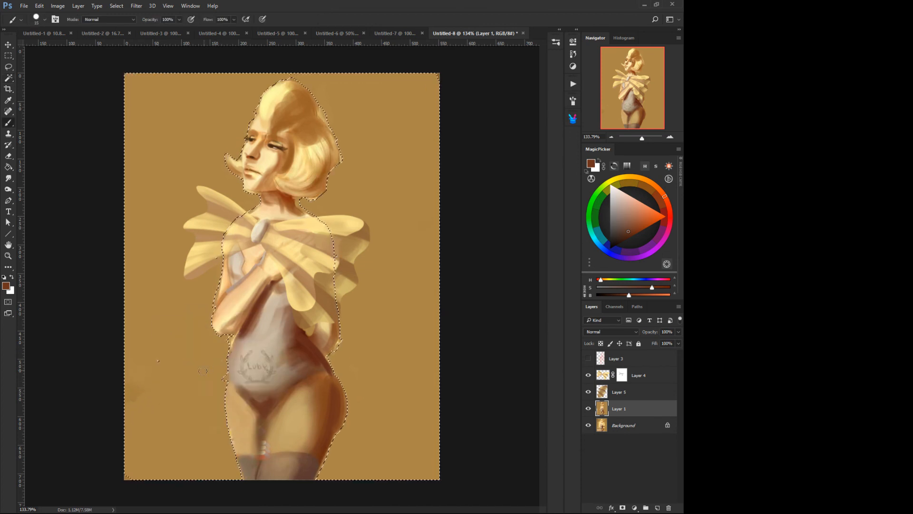
click(10, 71)
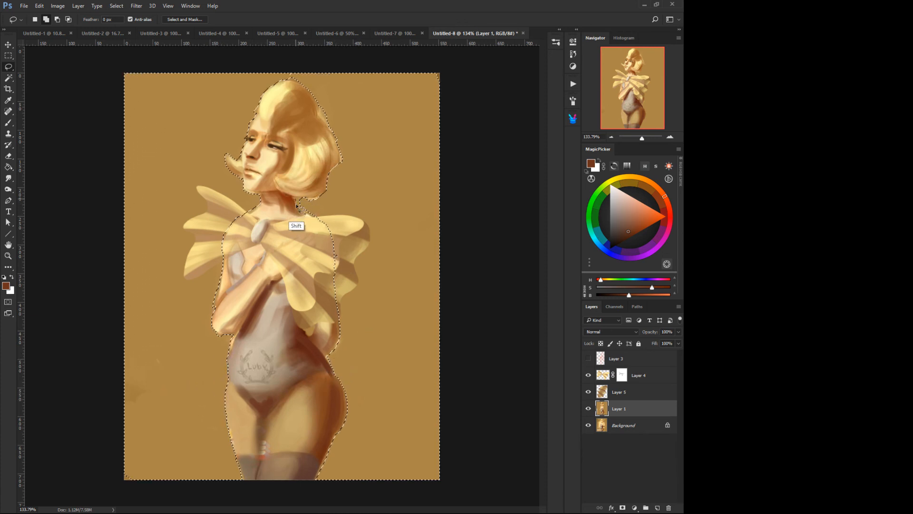
drag(301, 204, 299, 202)
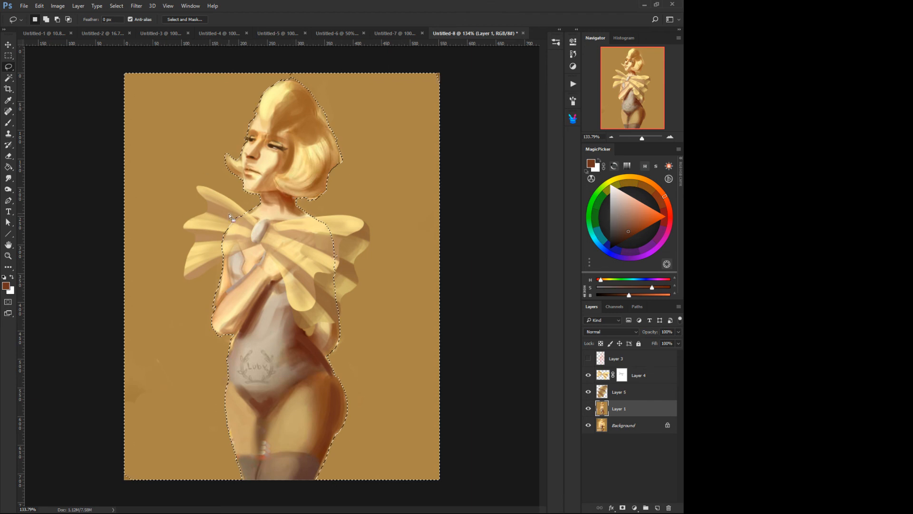
- Create a new layer above Layer 1 and give it a layer mask made from the background selection
click(226, 192)
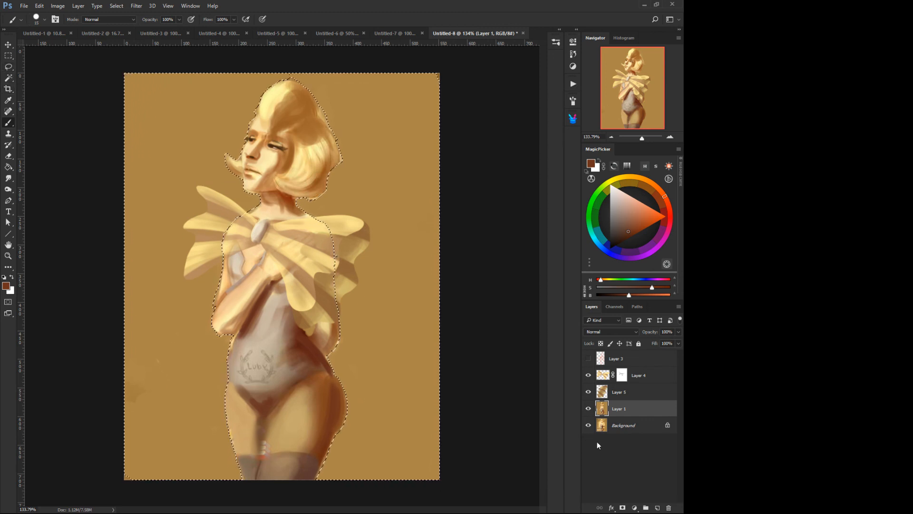
click(657, 507)
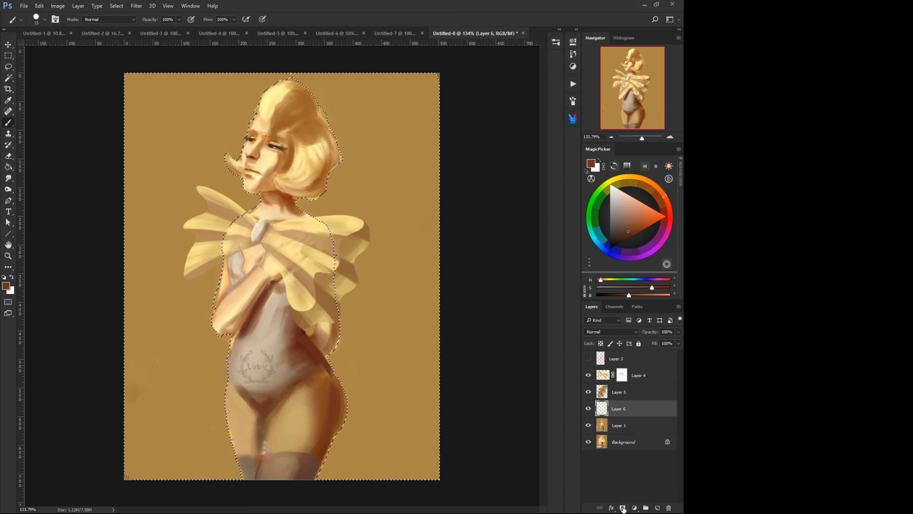
click(622, 508)
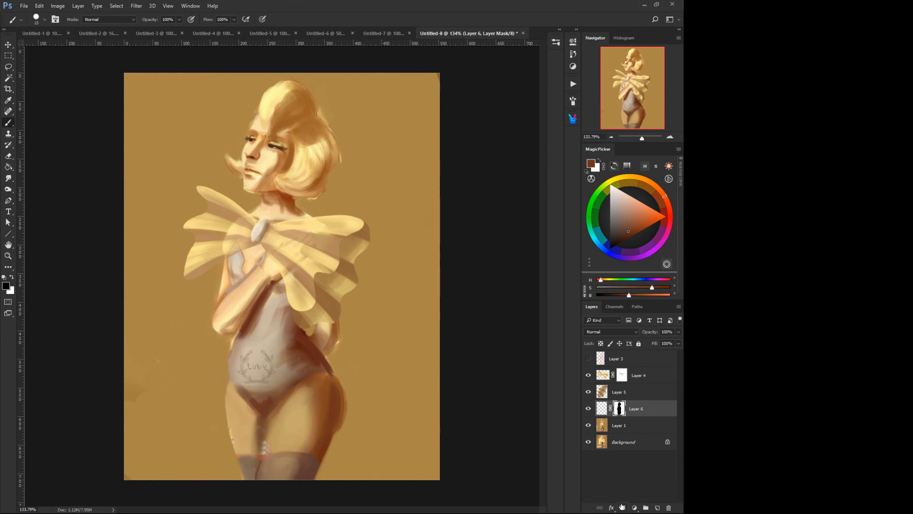
right_click(256, 324)
click(226, 290)
click(197, 271)
key(bracketright)
key(bracketright)
right_click(252, 251)
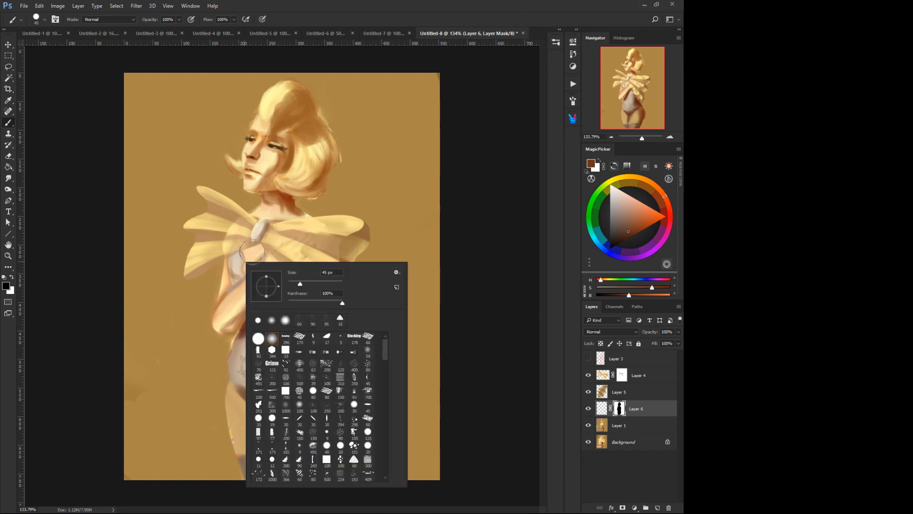
click(341, 462)
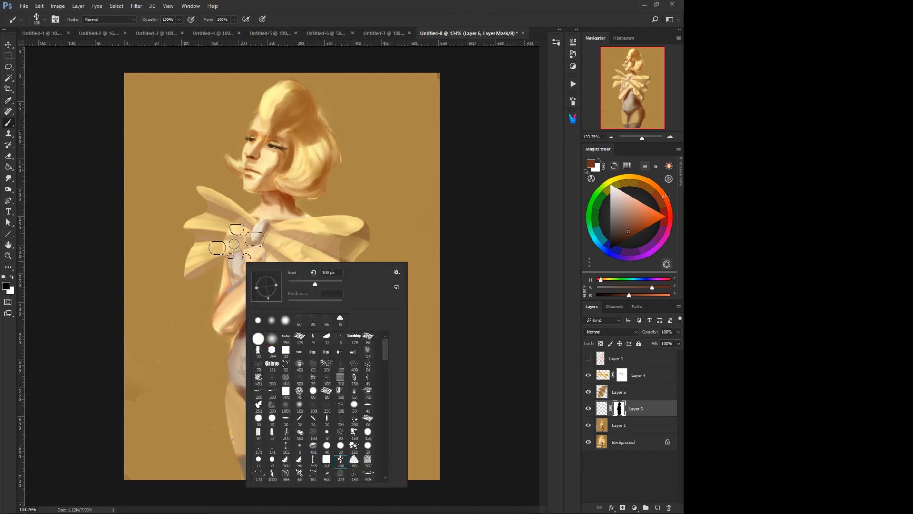
click(227, 197)
alt+click(265, 162)
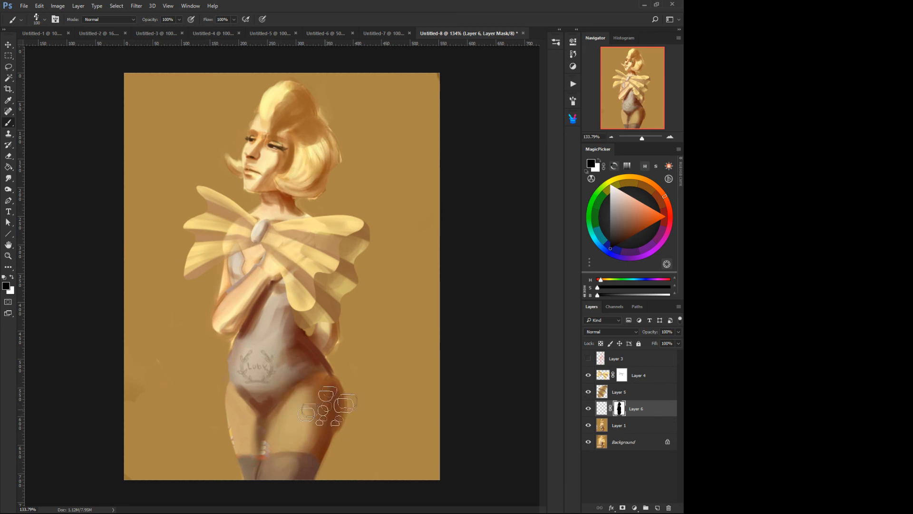
key(ctrl)
- Switch from the Paint Bucket to the Gradient tool
click(9, 167)
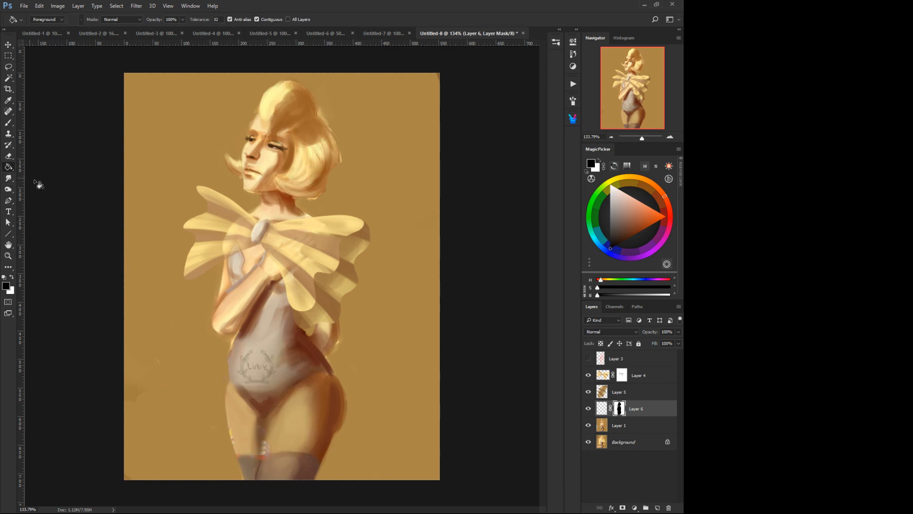
right_click(8, 167)
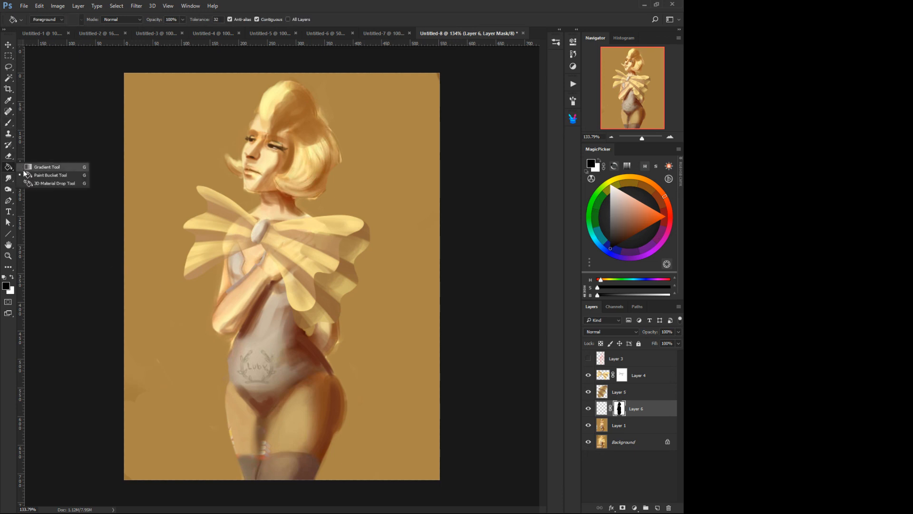
click(26, 166)
click(49, 20)
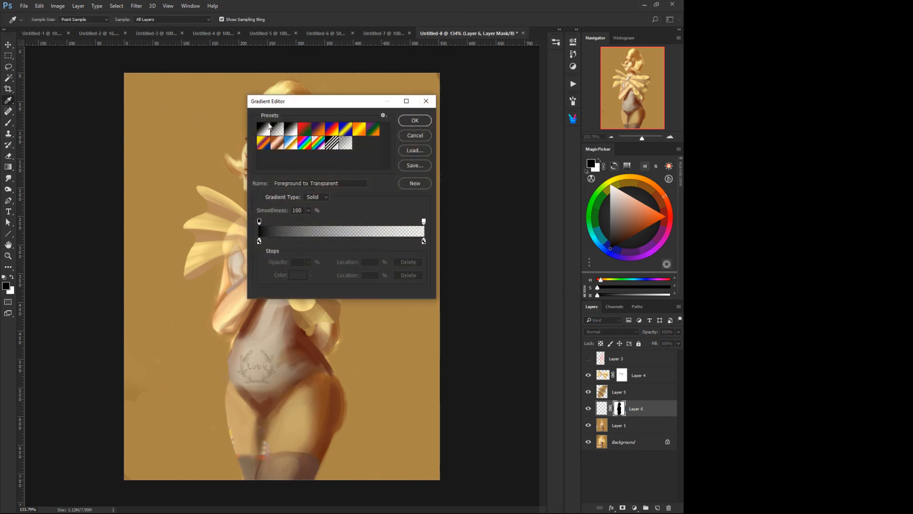
click(289, 129)
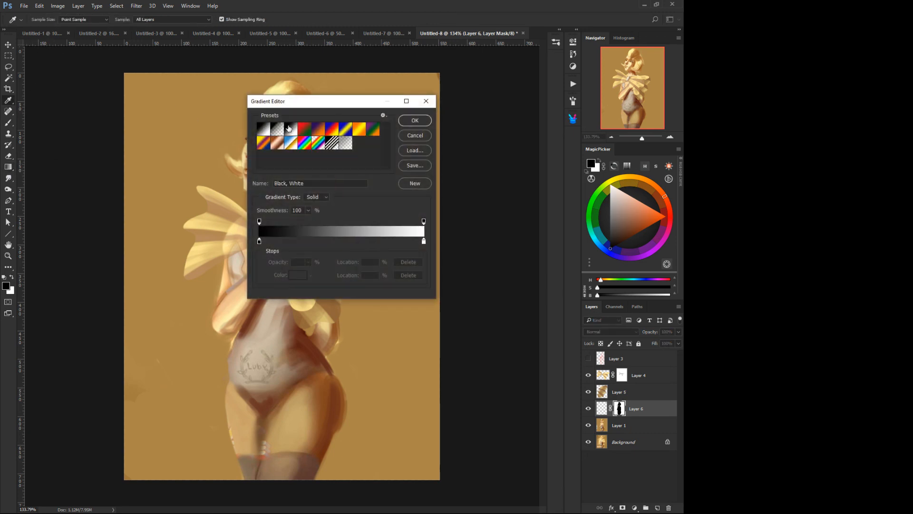
click(259, 242)
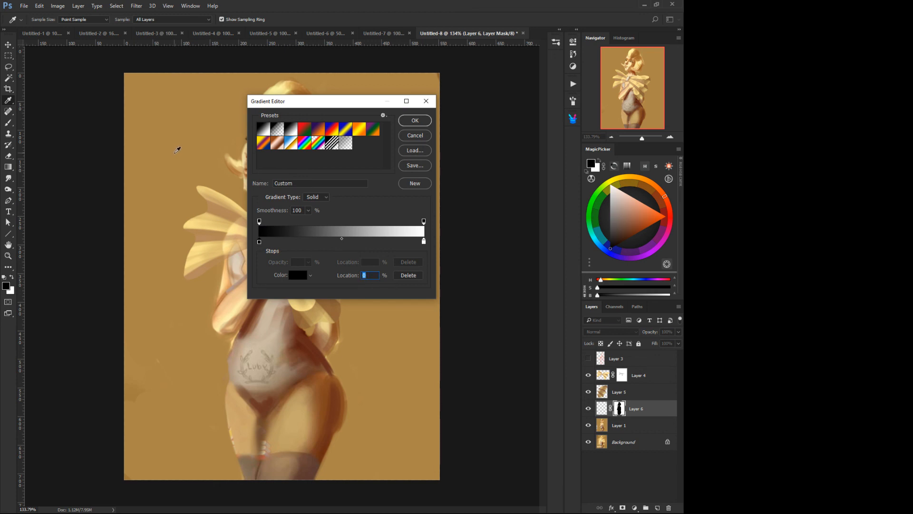
click(195, 156)
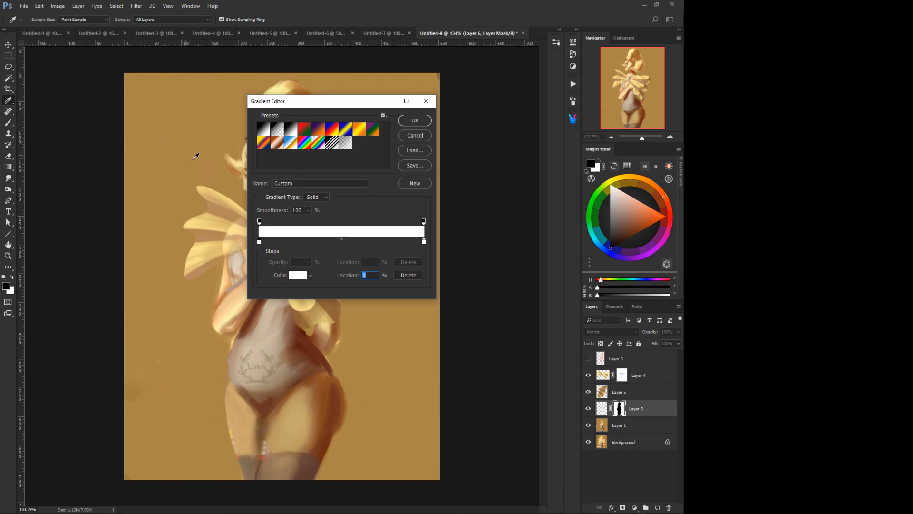
click(298, 275)
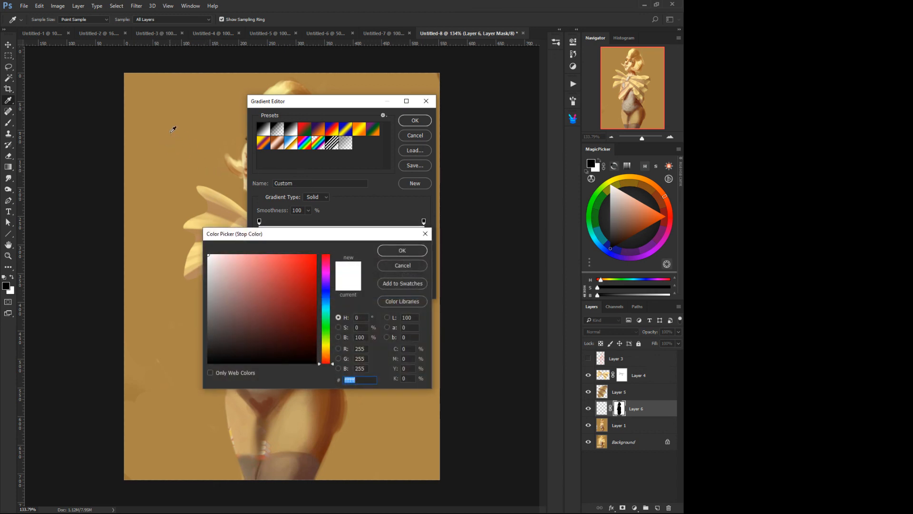
click(393, 250)
click(298, 276)
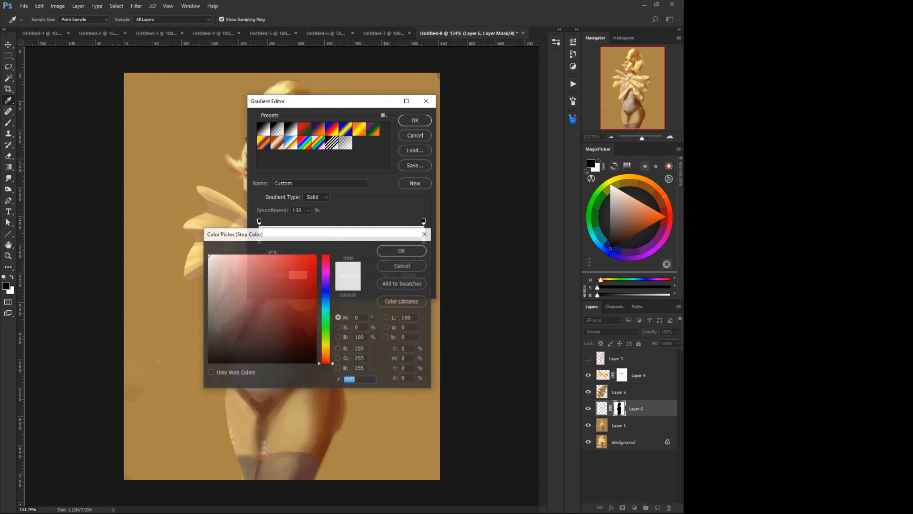
click(390, 249)
click(253, 315)
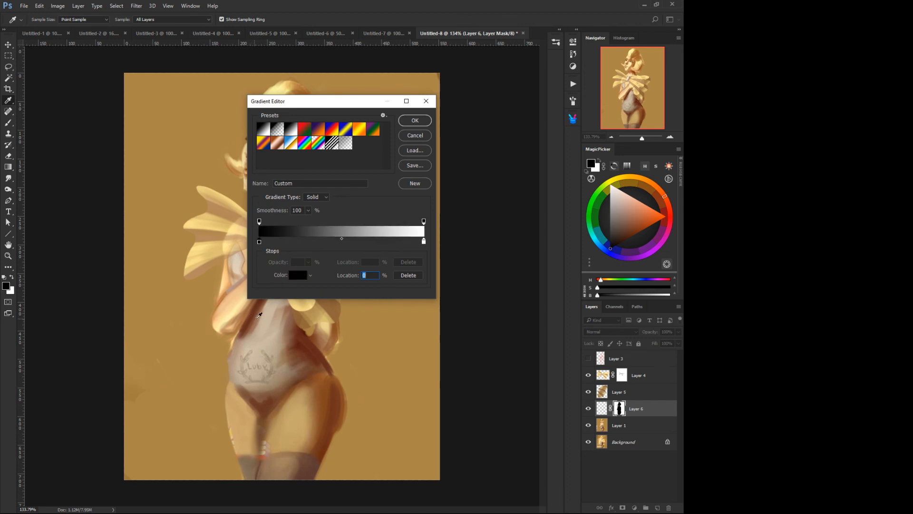
click(599, 409)
click(410, 138)
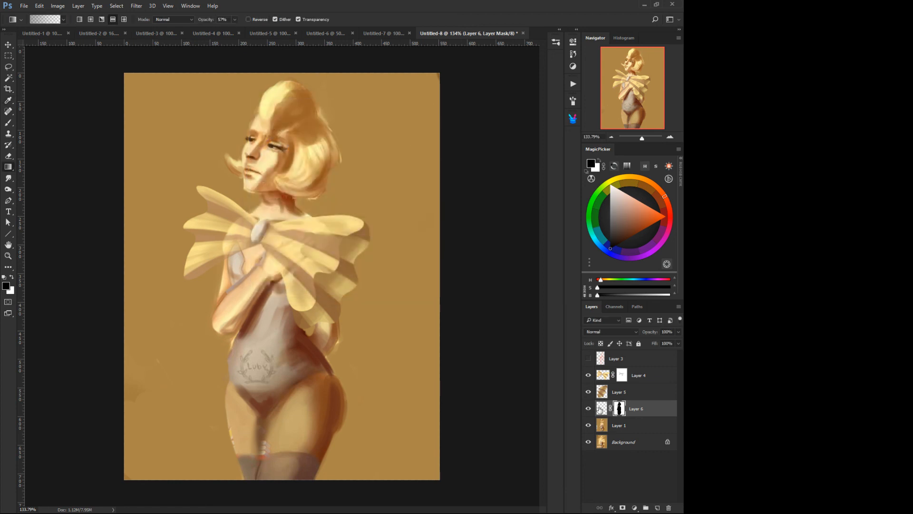
- Make Layer 6's image content the editing target instead of its layer mask
mouse_move(600, 411)
mouse_down()
mouse_move(592, 409)
mouse_move(601, 418)
mouse_up()
click(602, 411)
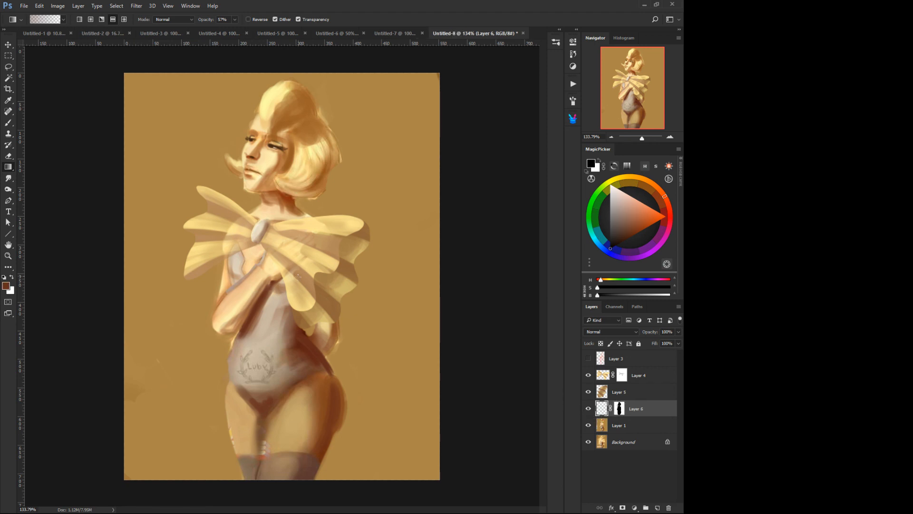
right_click(322, 302)
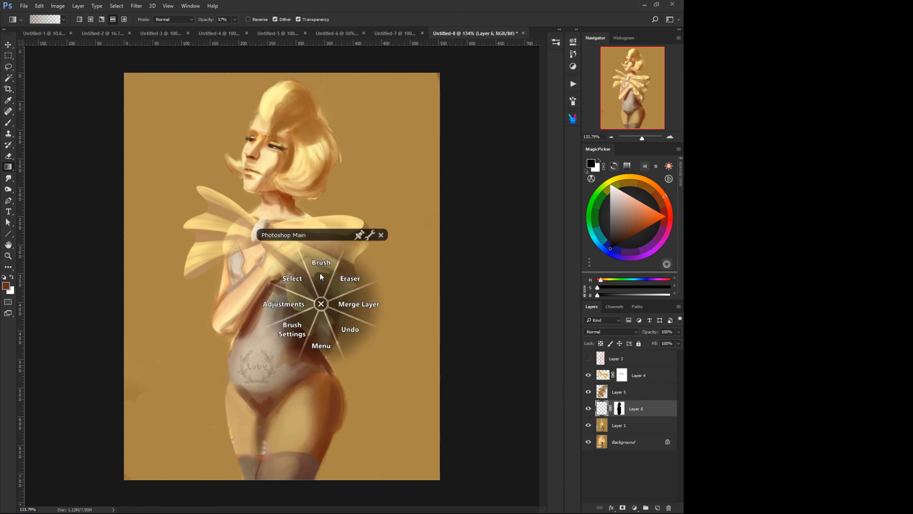
click(322, 303)
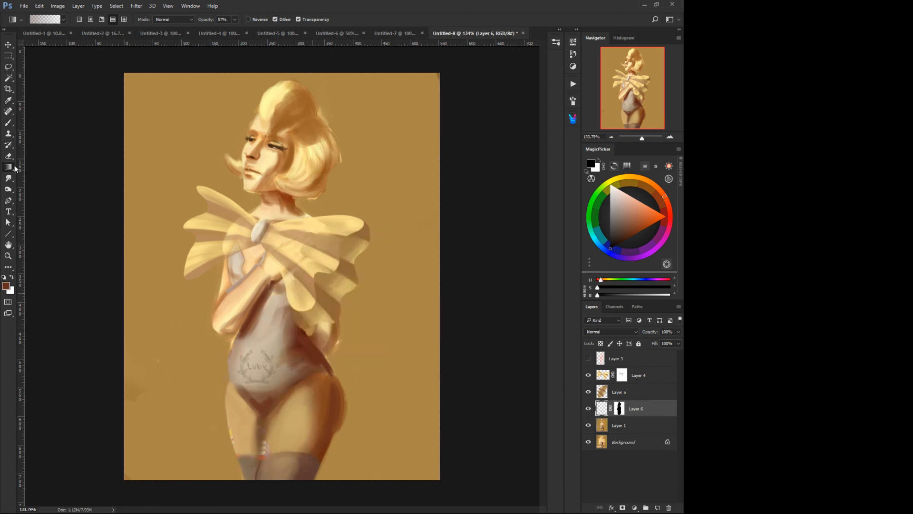
- Start from the Black, White gradient, color both stops with the sampled background tan, and move the end stop to 96%
click(44, 21)
click(290, 132)
click(259, 241)
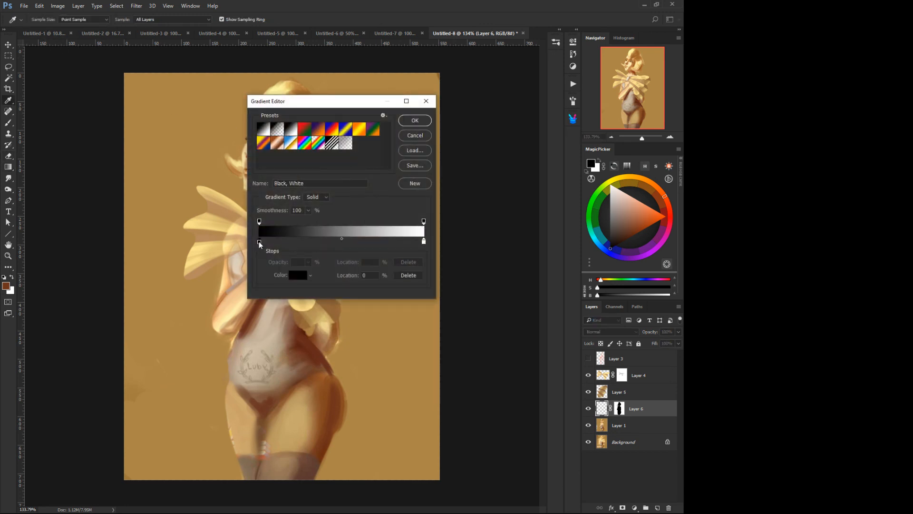
click(179, 147)
drag(423, 241, 418, 242)
click(178, 144)
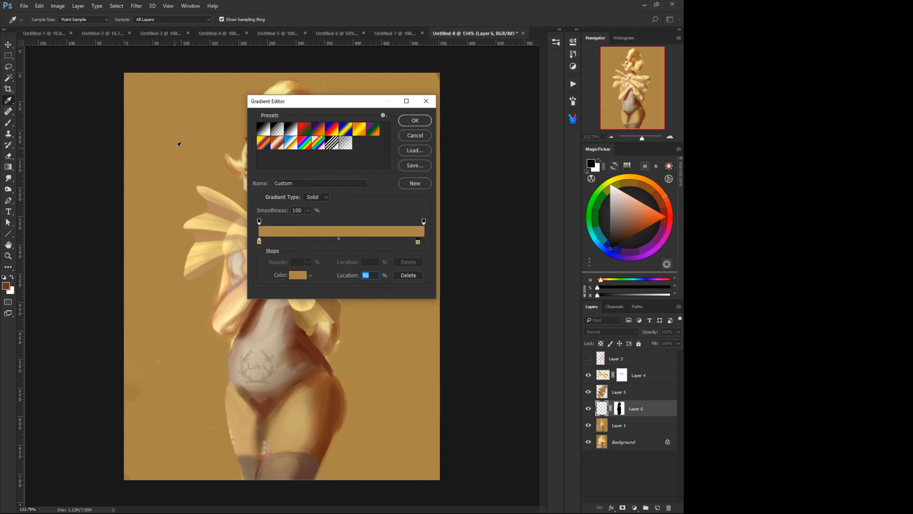
- Darken the gradient's start stop to a deep brown and accept the custom gradient
click(259, 241)
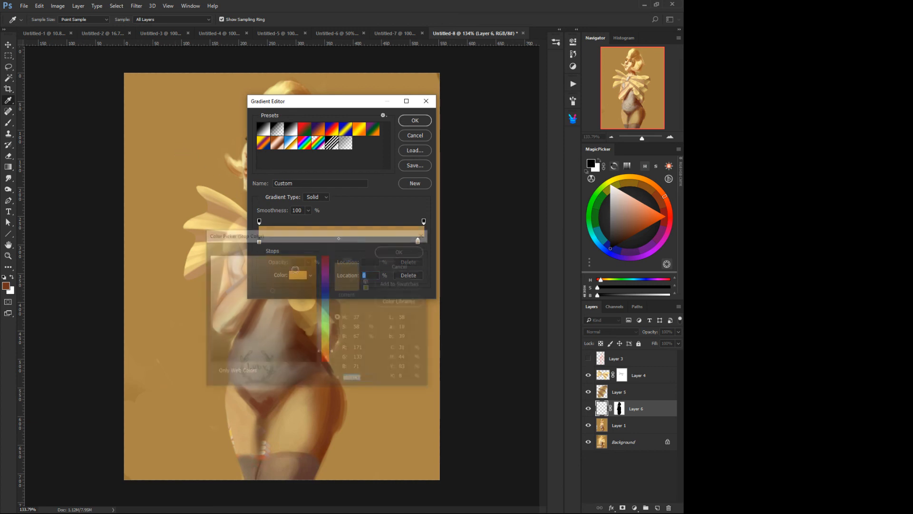
click(297, 275)
click(275, 324)
click(390, 251)
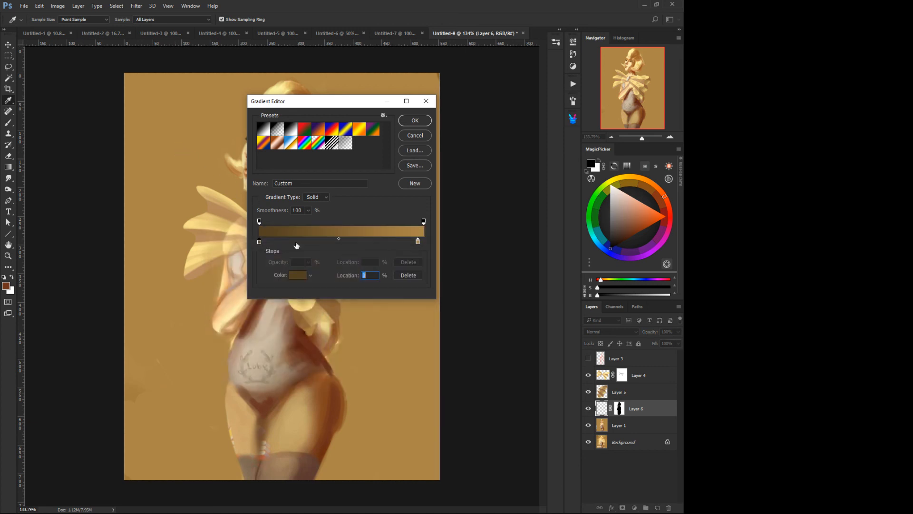
click(414, 120)
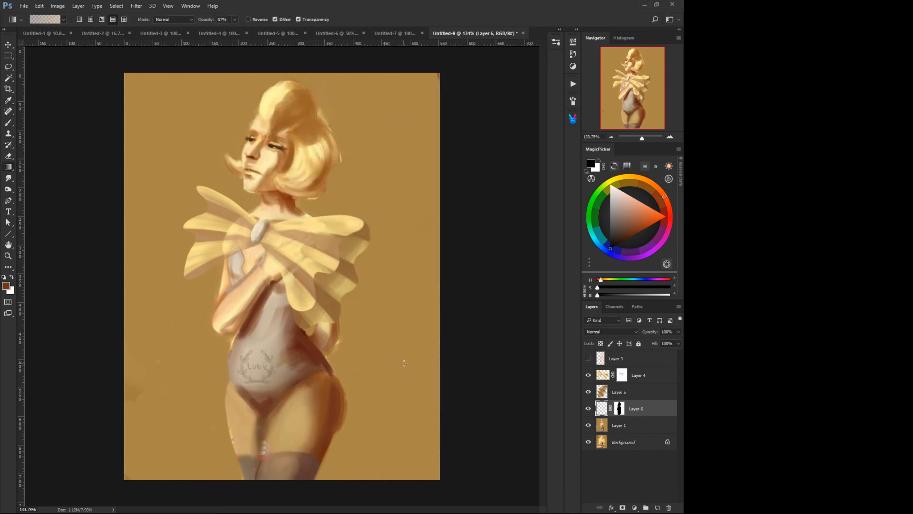
- Apply the gradient to Layer 6 with repeated diagonal passes, from dark brown at the canvas's lower right to tan at its upper left
drag(413, 375, 120, 81)
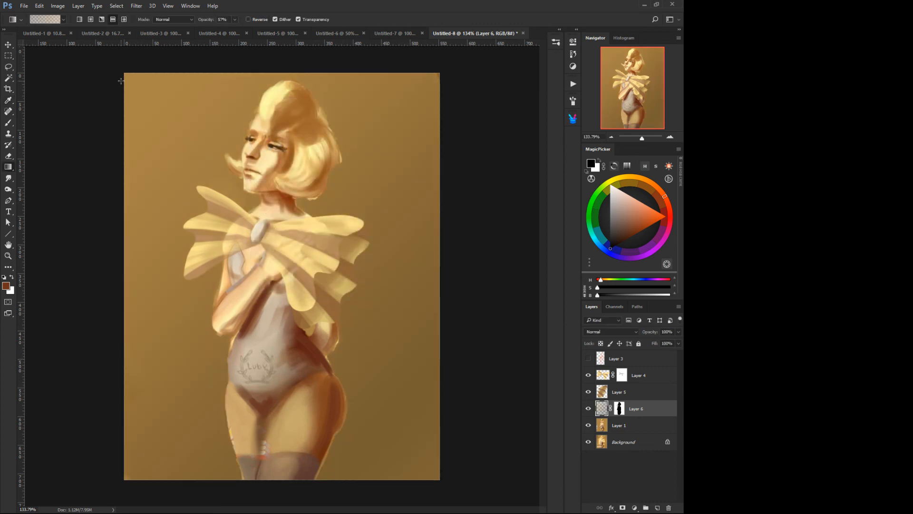
drag(399, 422, 136, 139)
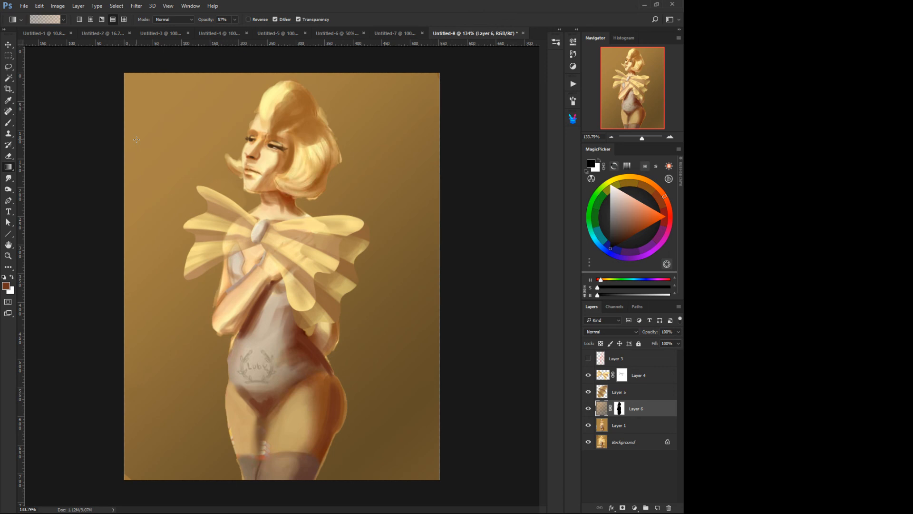
drag(383, 416, 181, 120)
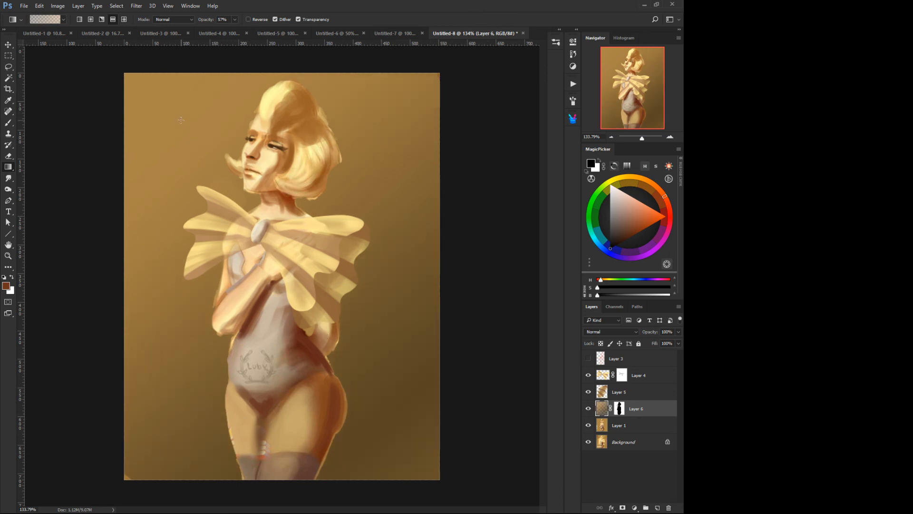
key(m)
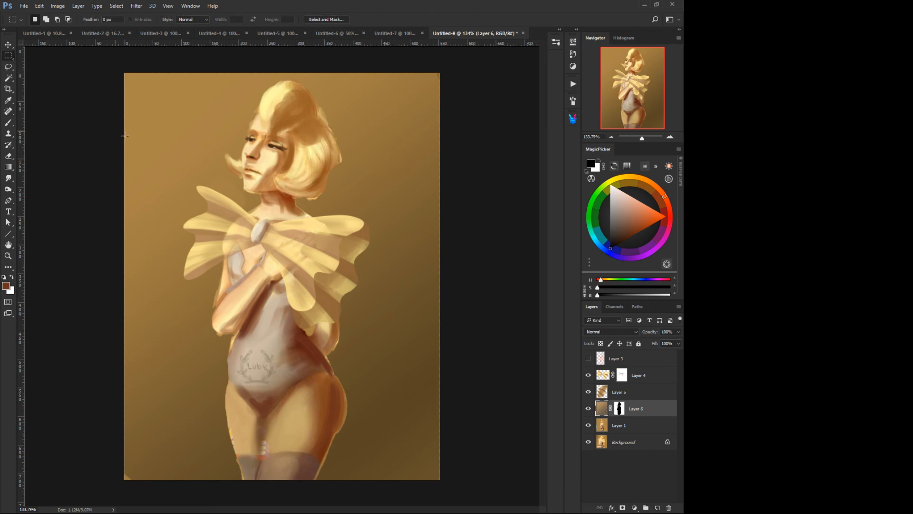
- Select ten separate small rectangles scattered across the background, face, chest, bow and torso as one combined selection
drag(162, 118, 213, 170)
drag(229, 206, 292, 274)
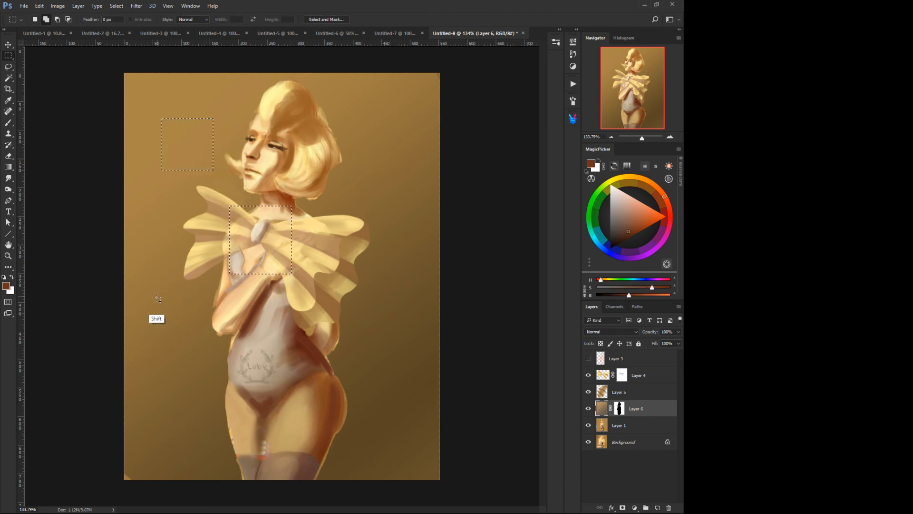
drag(151, 294, 195, 346)
drag(259, 341, 319, 395)
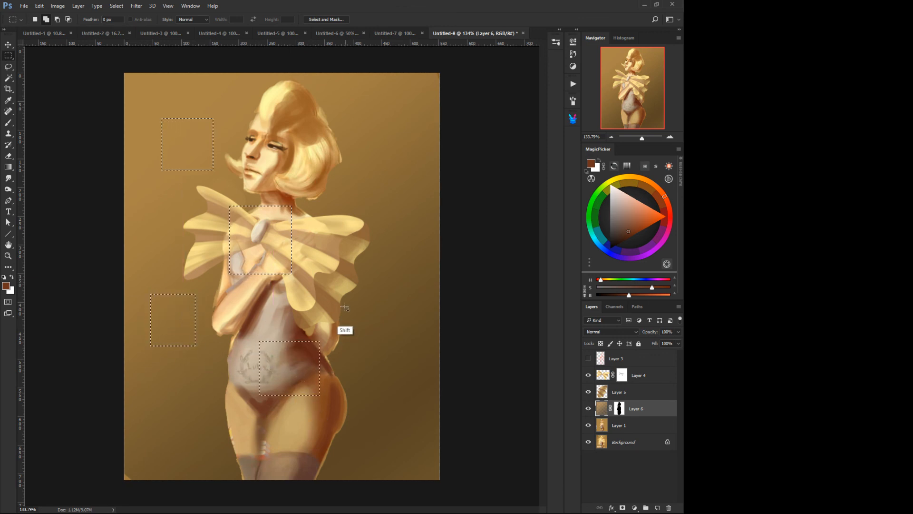
drag(340, 298, 371, 334)
drag(332, 217, 378, 266)
drag(345, 99, 384, 150)
drag(293, 169, 245, 131)
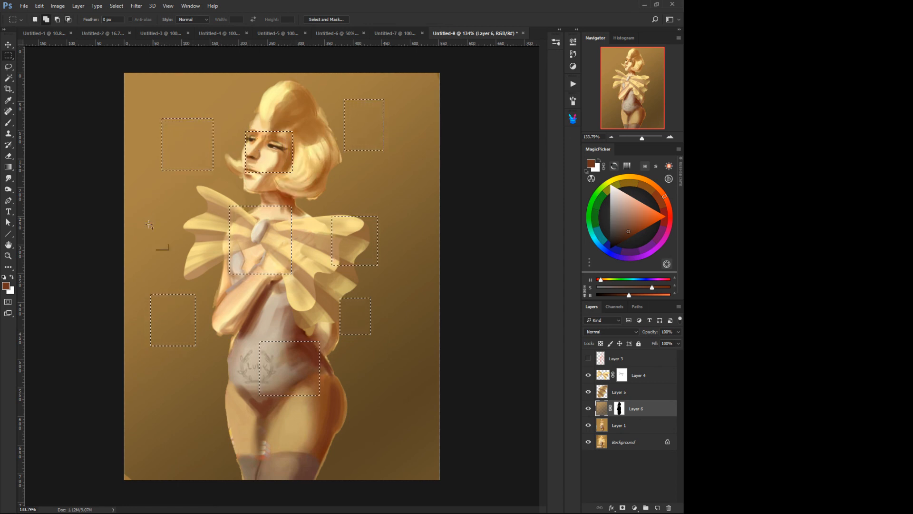
drag(140, 198, 181, 231)
drag(376, 361, 416, 410)
- Add a new layer named bb above Layer 6
right_click(310, 339)
click(308, 381)
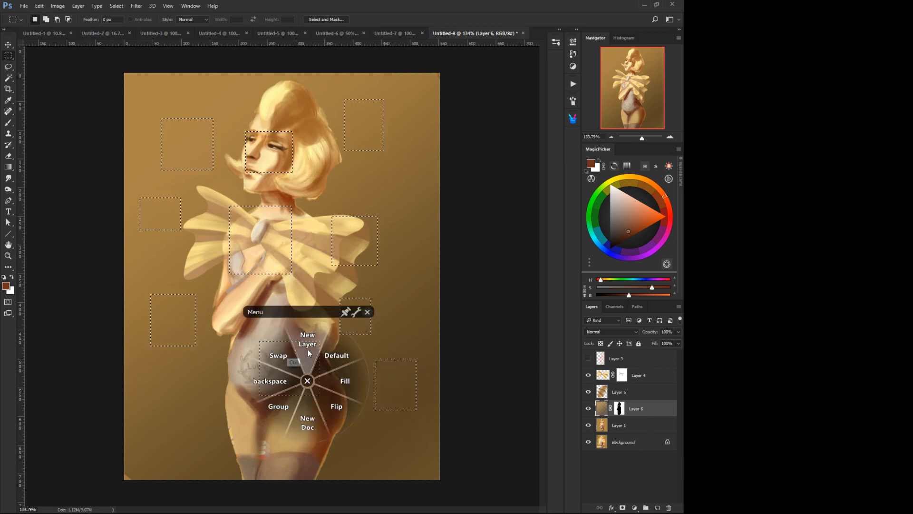
click(307, 349)
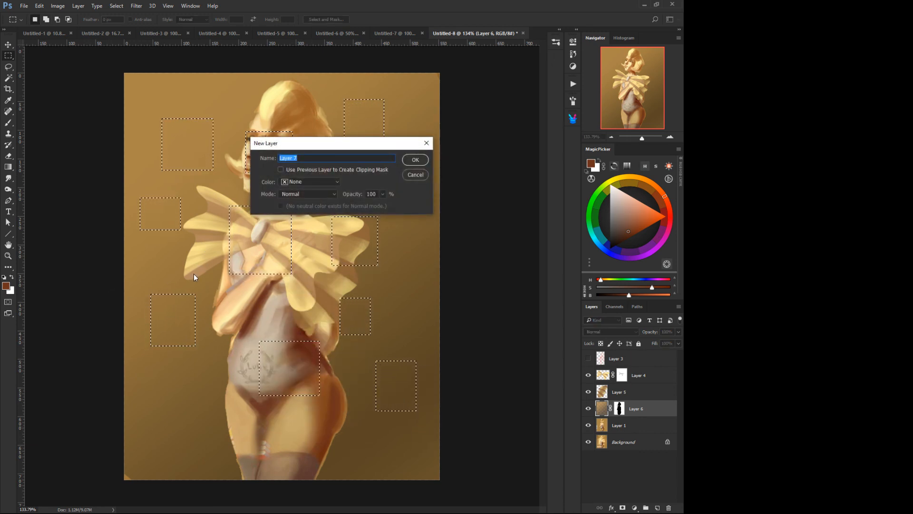
right_click(224, 220)
click(227, 189)
right_click(257, 230)
click(255, 201)
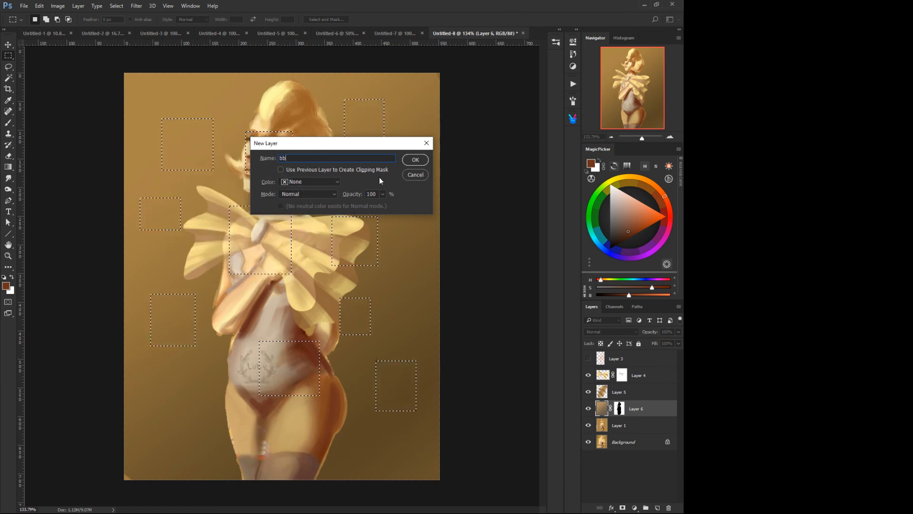
click(415, 160)
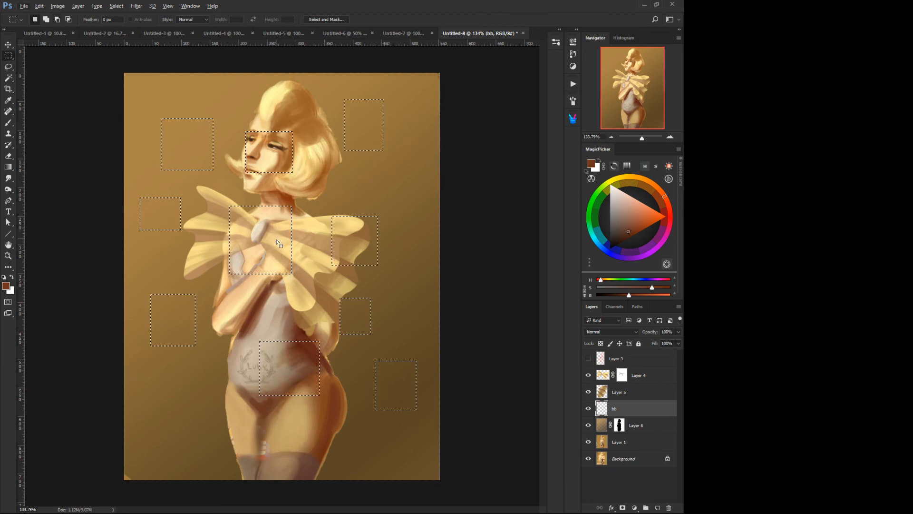
- Fill the selected rectangles on layer bb with the orange-yellow-orange gradient preset, running diagonally from the chest to the canvas's lower right
right_click(277, 240)
click(276, 203)
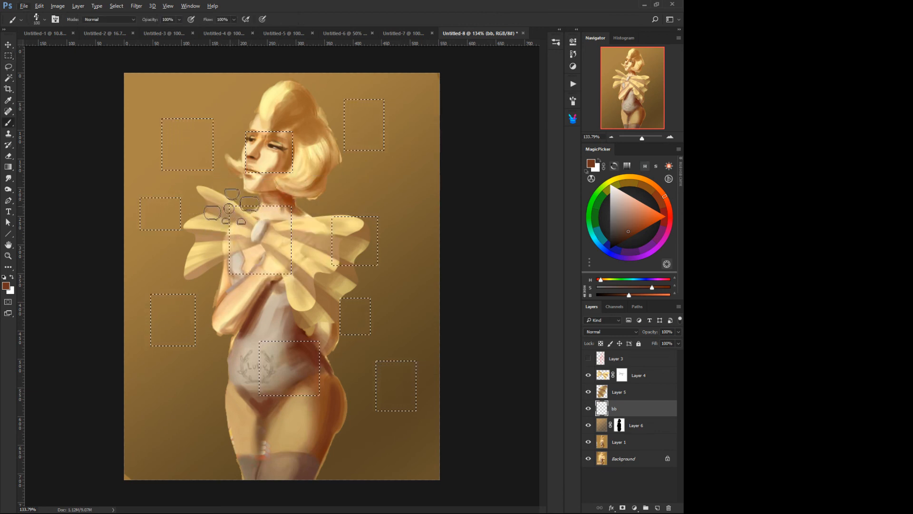
click(8, 166)
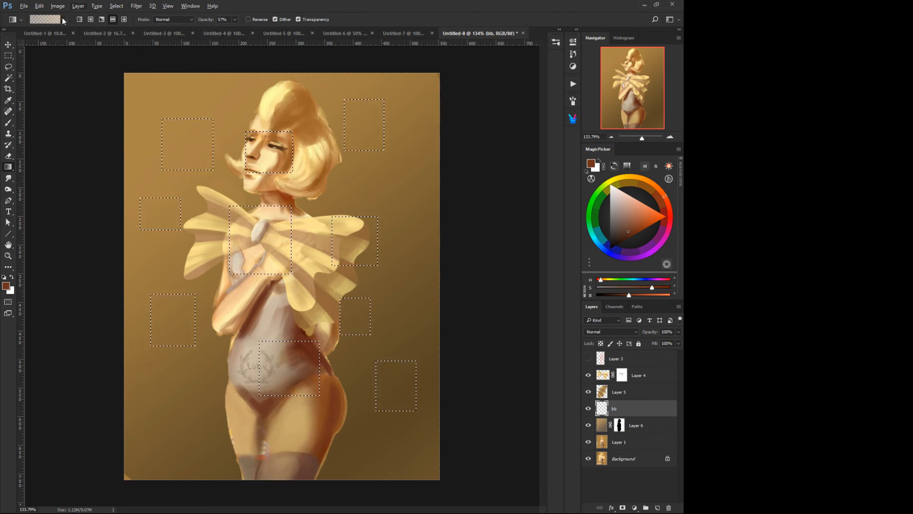
click(63, 19)
click(30, 56)
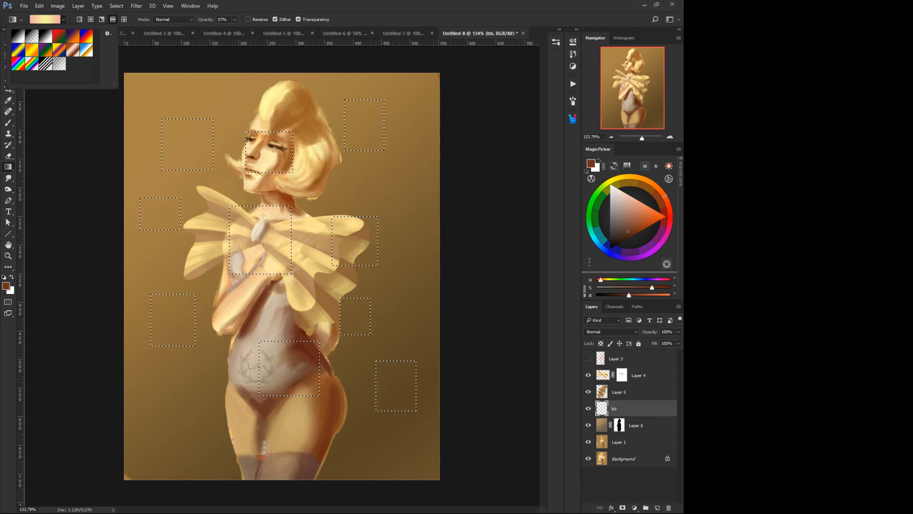
drag(265, 235, 419, 428)
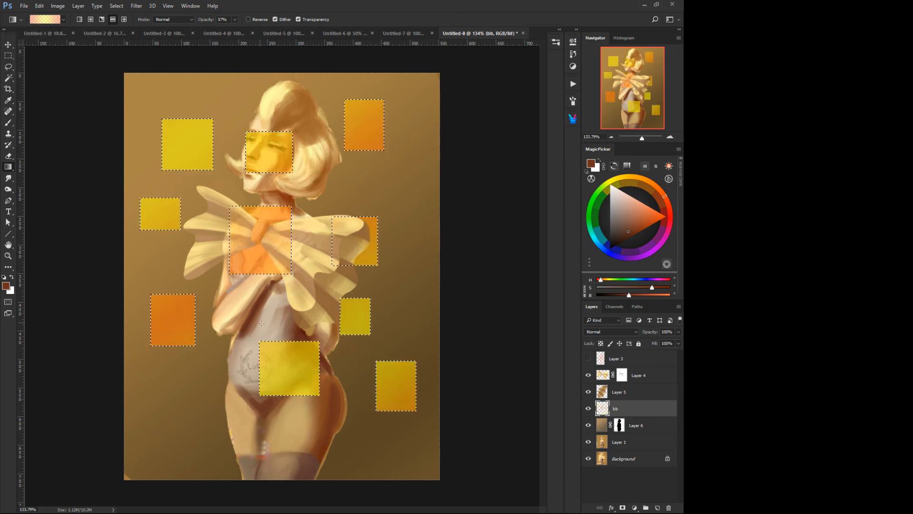
click(619, 424)
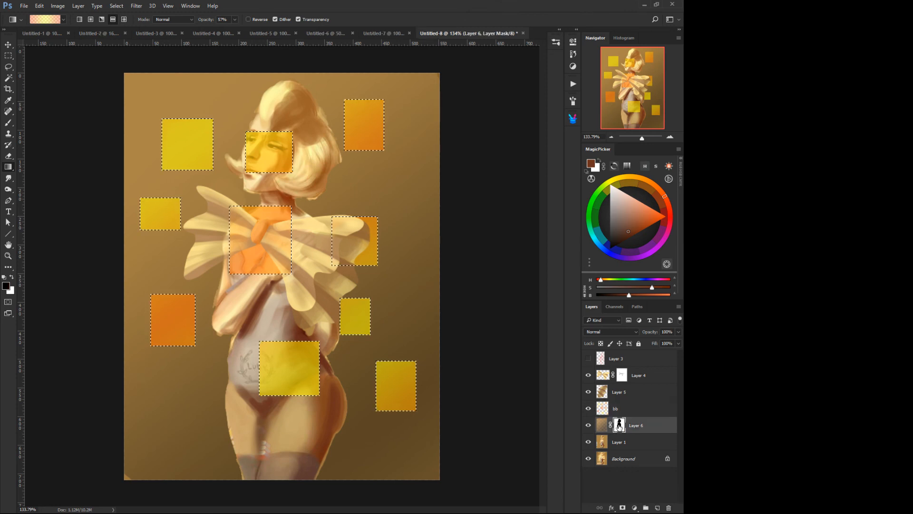
alt+click(619, 425)
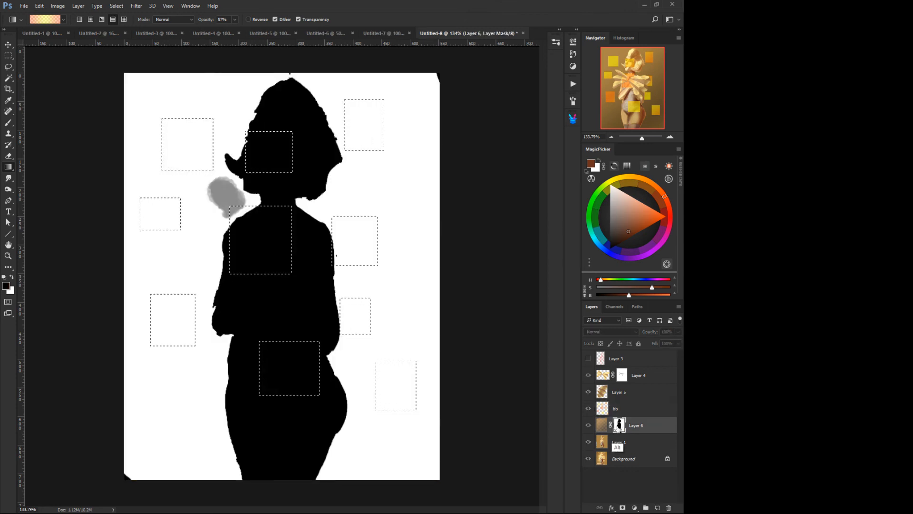
ctrl+click(619, 425)
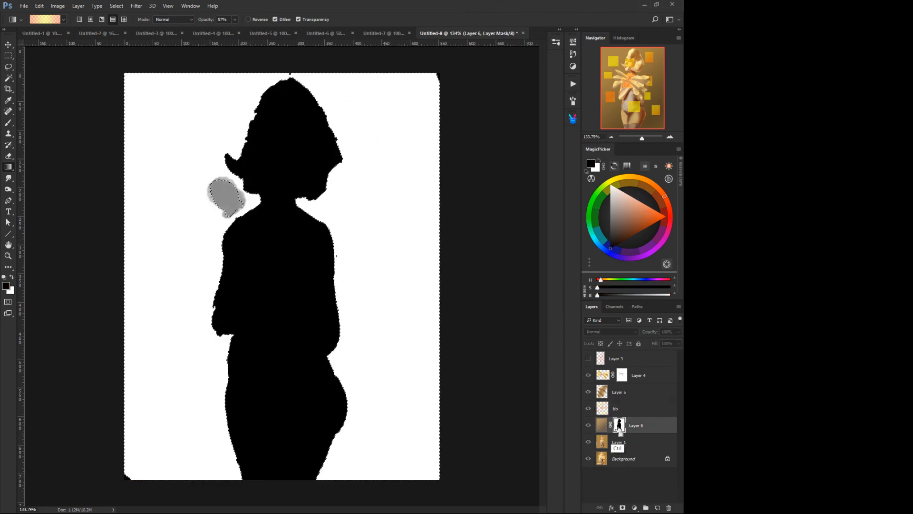
click(600, 410)
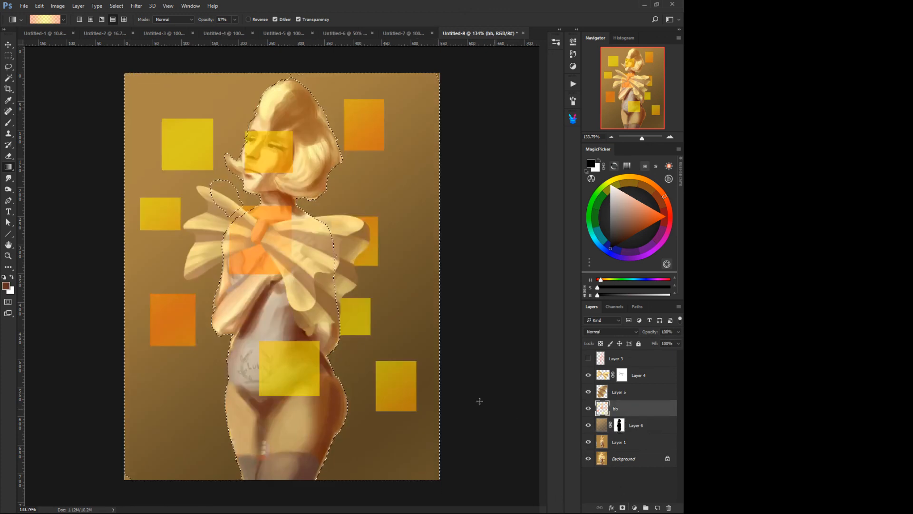
right_click(272, 331)
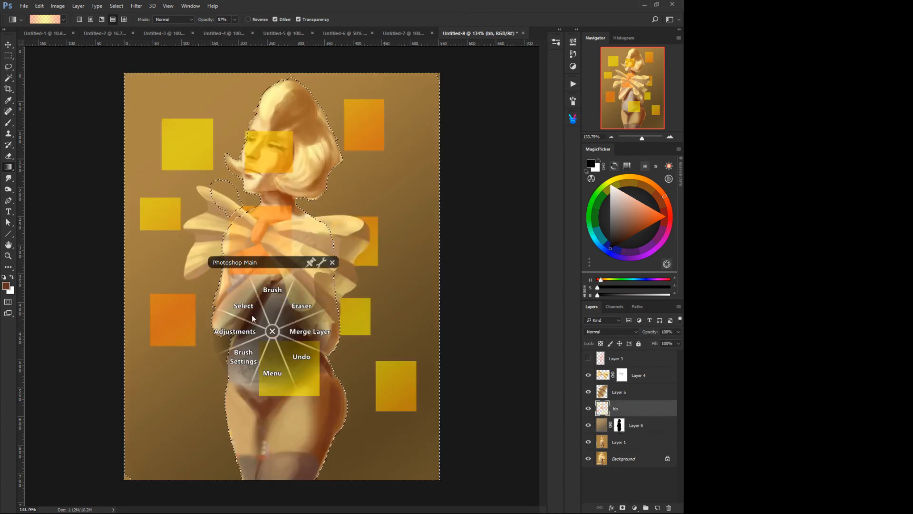
click(272, 331)
right_click(259, 330)
click(233, 305)
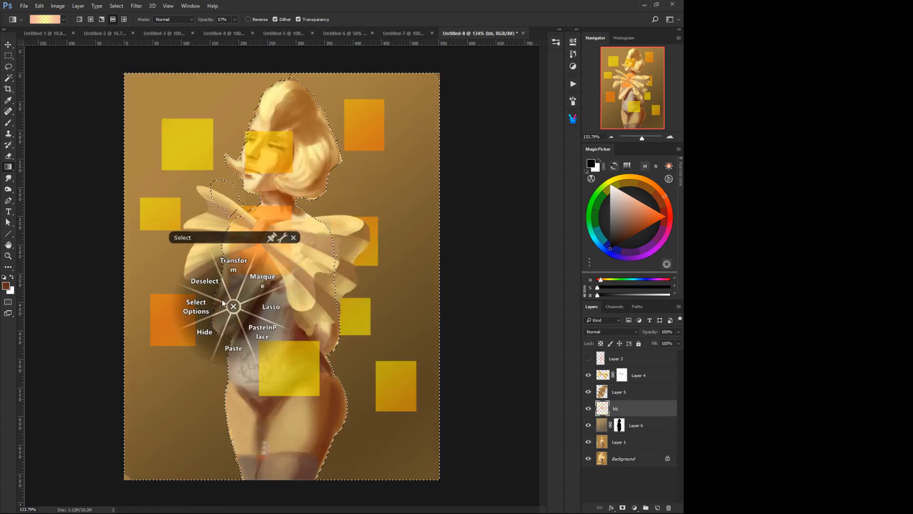
click(205, 283)
- Rotate the contents of layer bb by about 45 degrees to turn the colored squares into diamonds
right_click(217, 308)
click(187, 285)
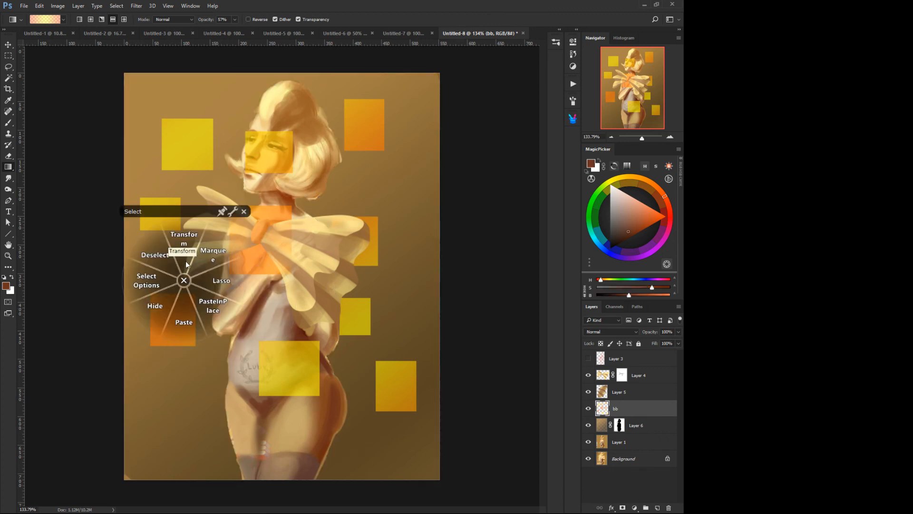
click(187, 251)
drag(98, 280, 135, 136)
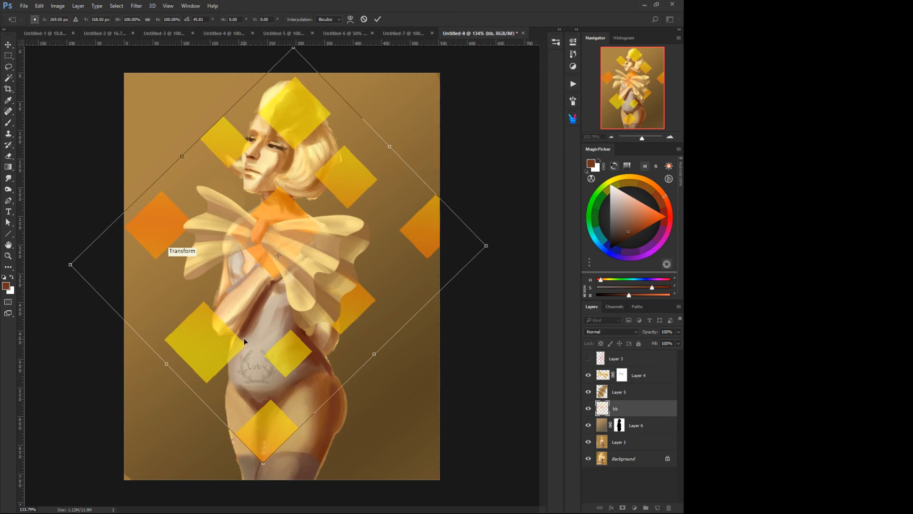
key(Return)
key(g)
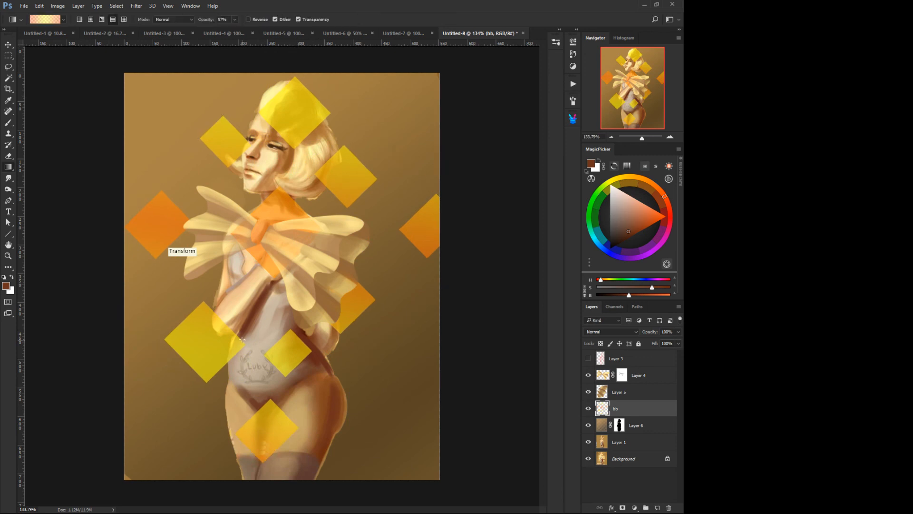
- Mask layer bb with a selection loaded from Layer 6's mask and lower the layer's opacity to 43%
alt+click(618, 425)
ctrl+click(619, 425)
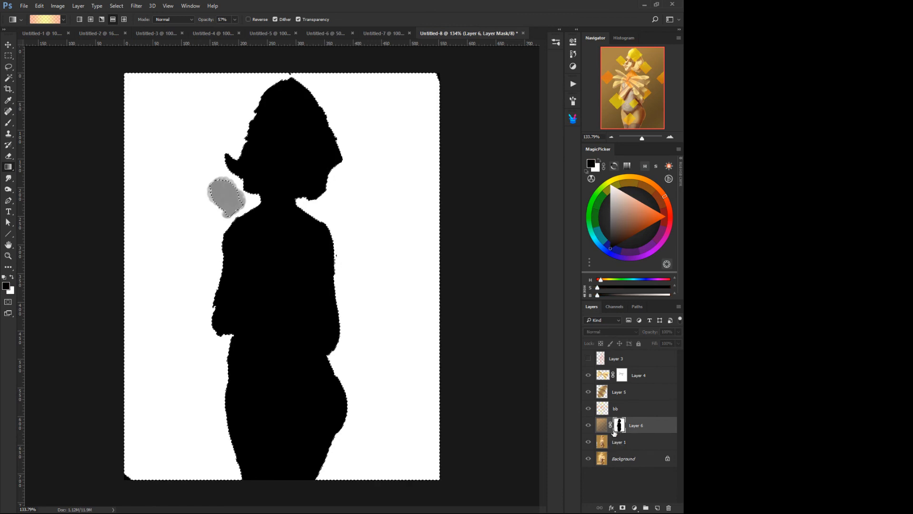
click(604, 410)
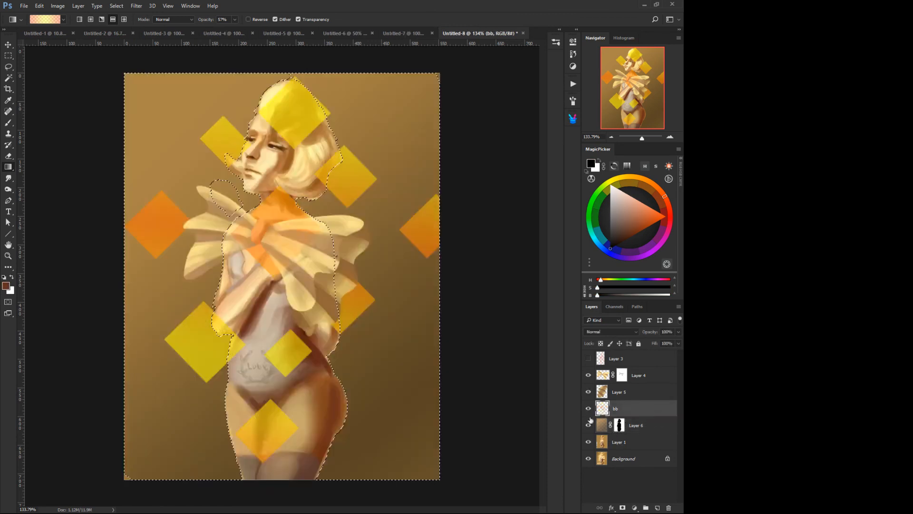
click(622, 508)
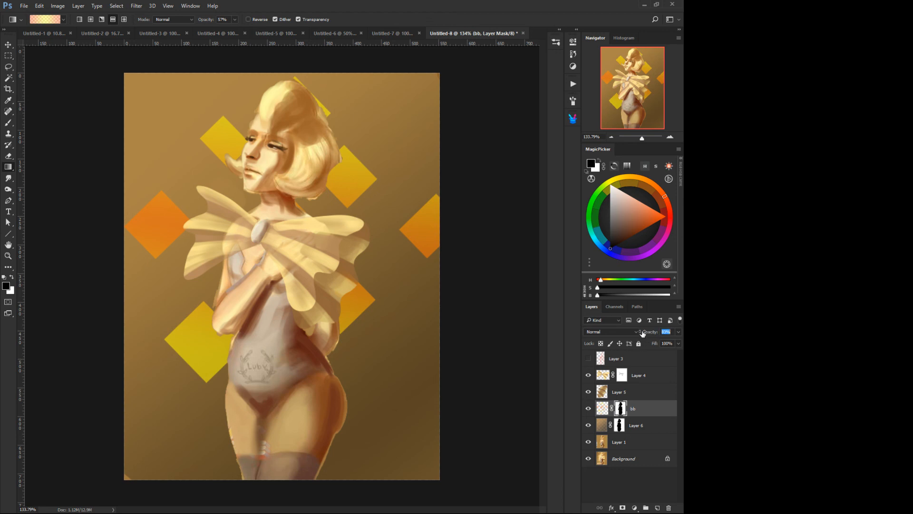
drag(650, 332, 632, 346)
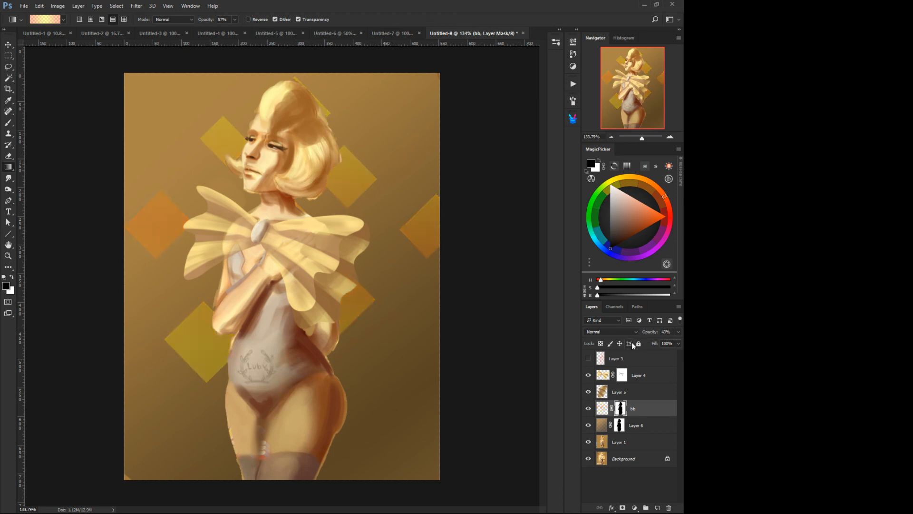